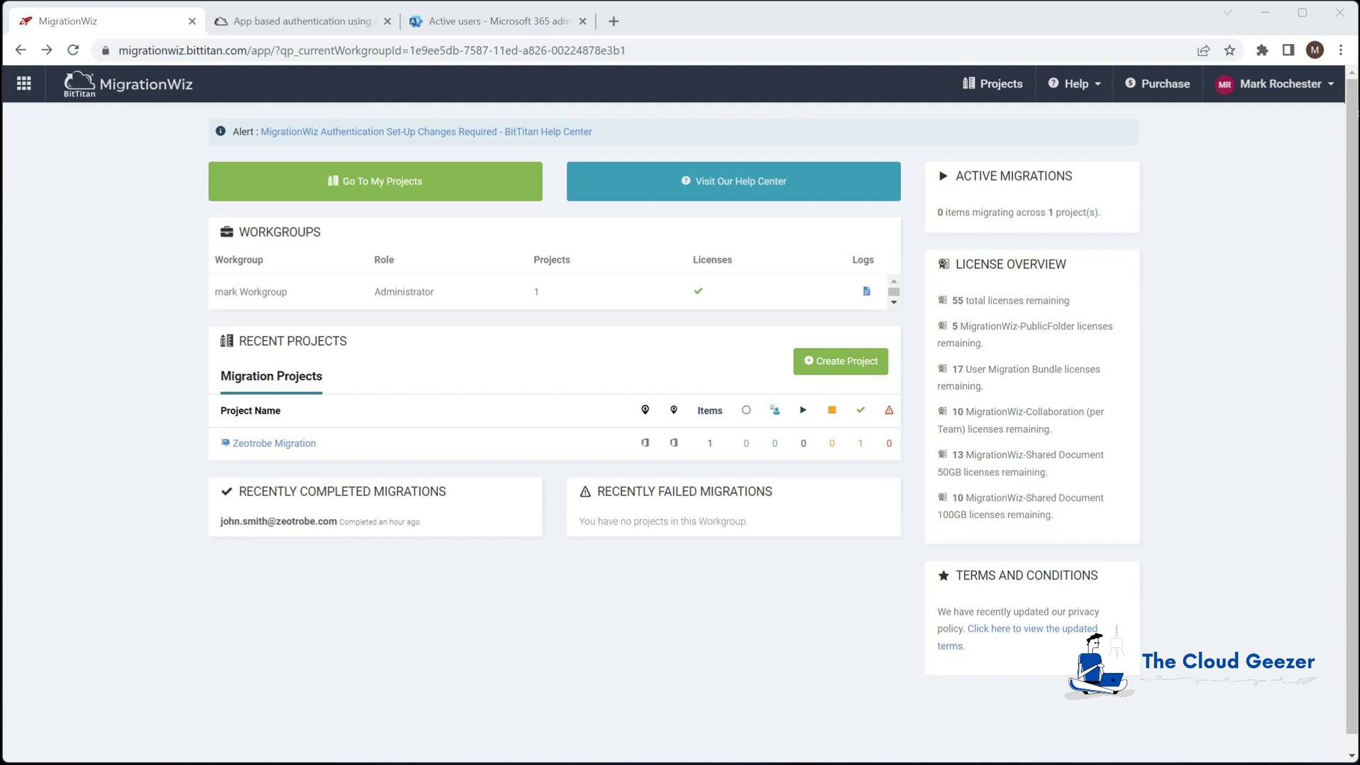
Scroll the app-based authentication article to 'Setting up source permissions' and follow the FullControl link
click(476, 22)
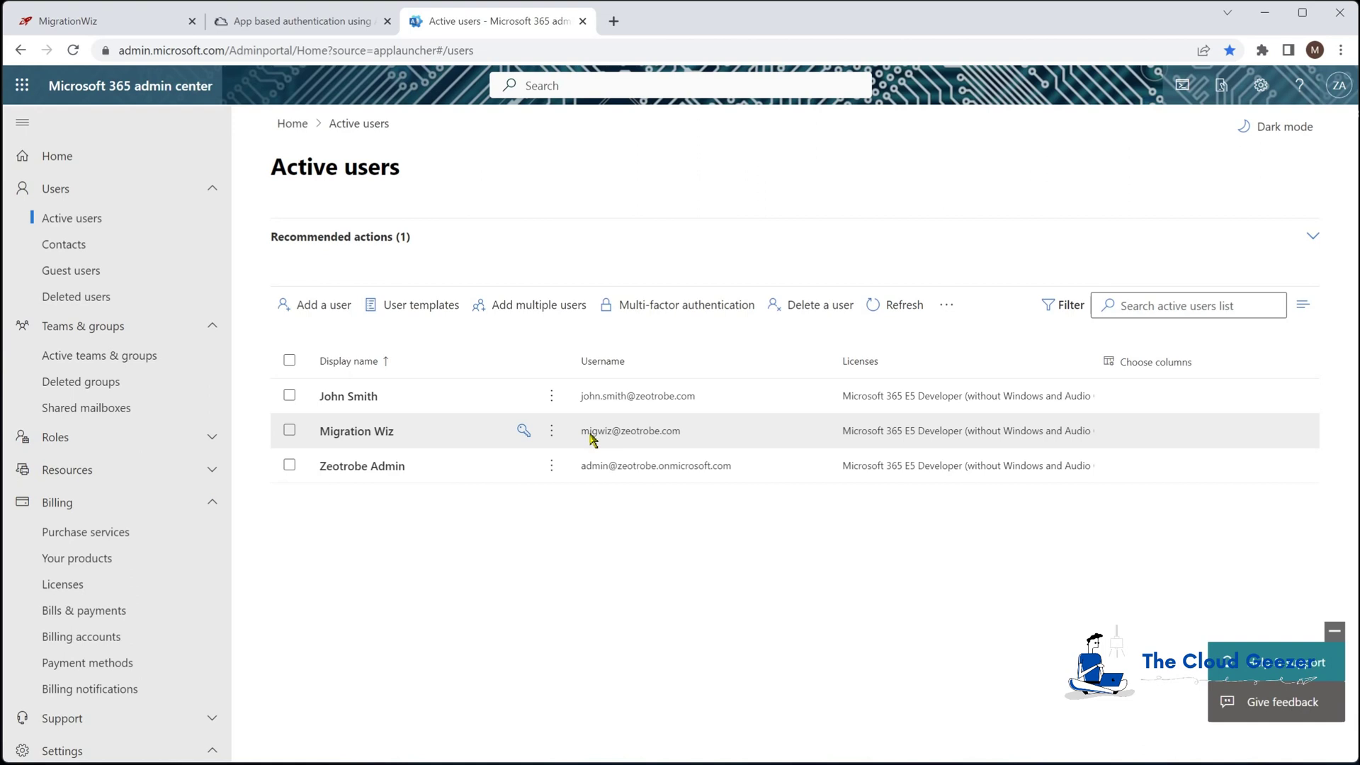
click(141, 27)
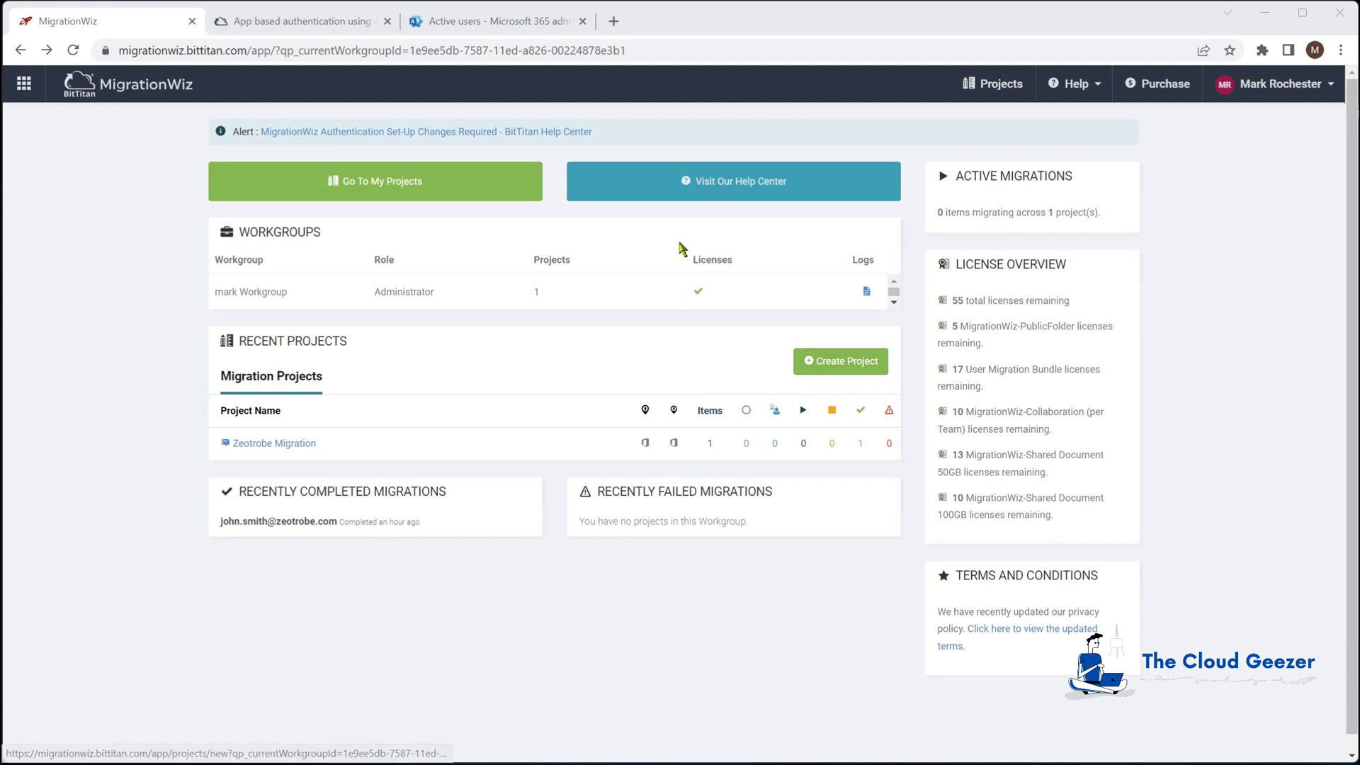
click(322, 26)
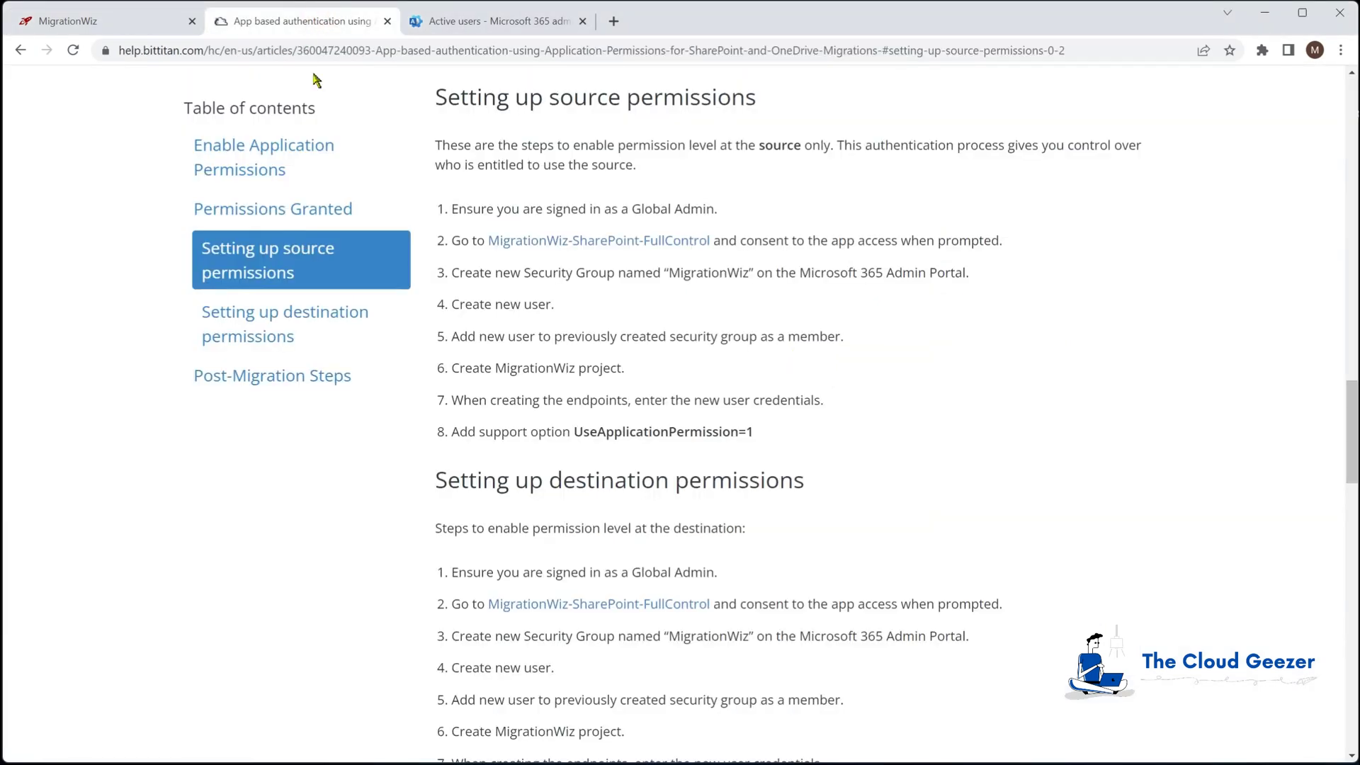
drag(1352, 401, 1323, 86)
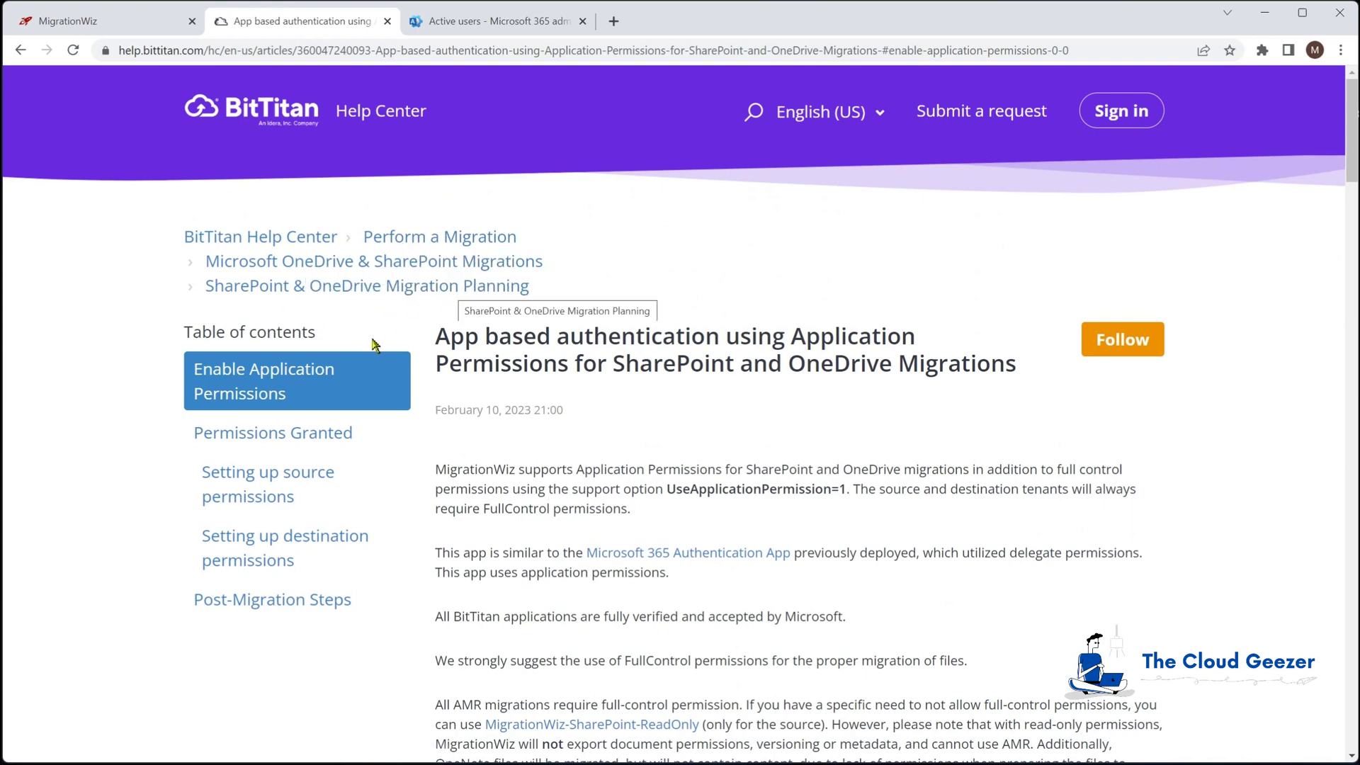
drag(1351, 162, 1355, 442)
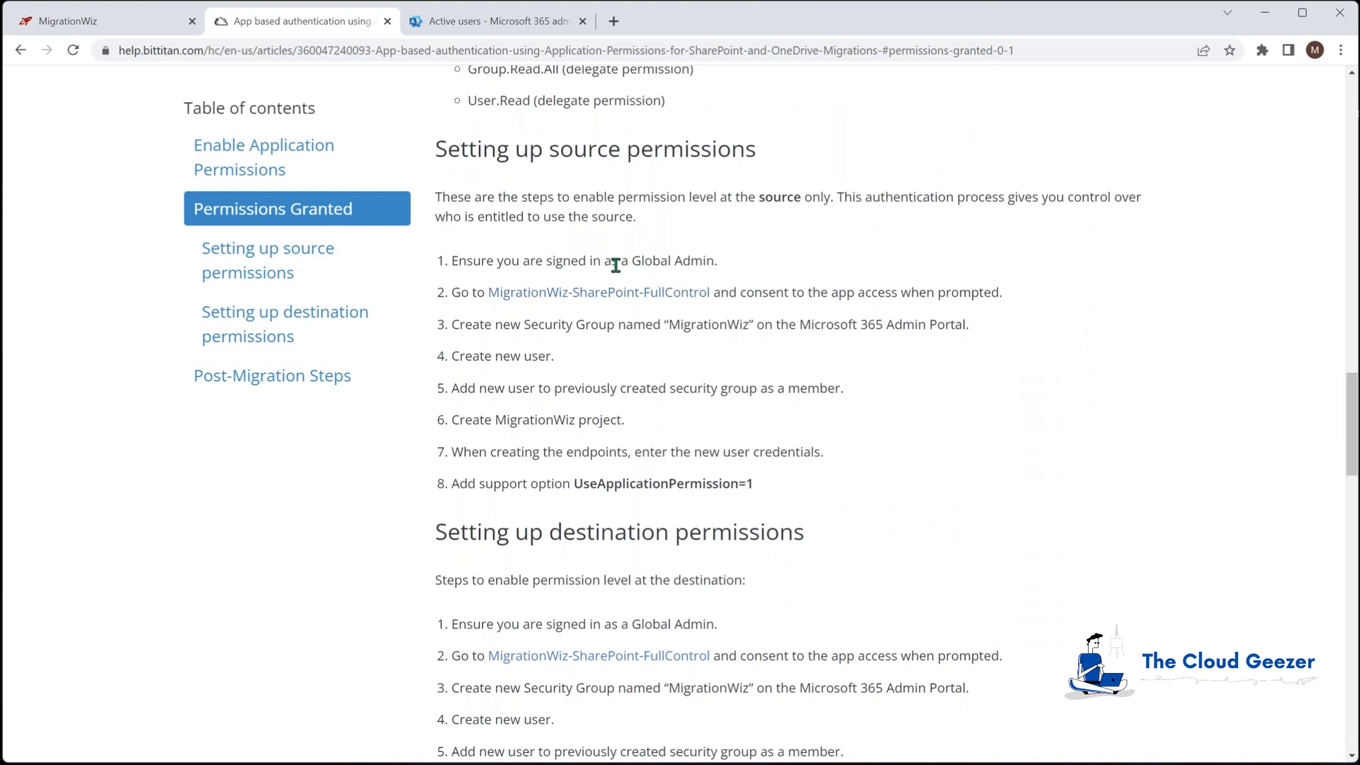
click(583, 297)
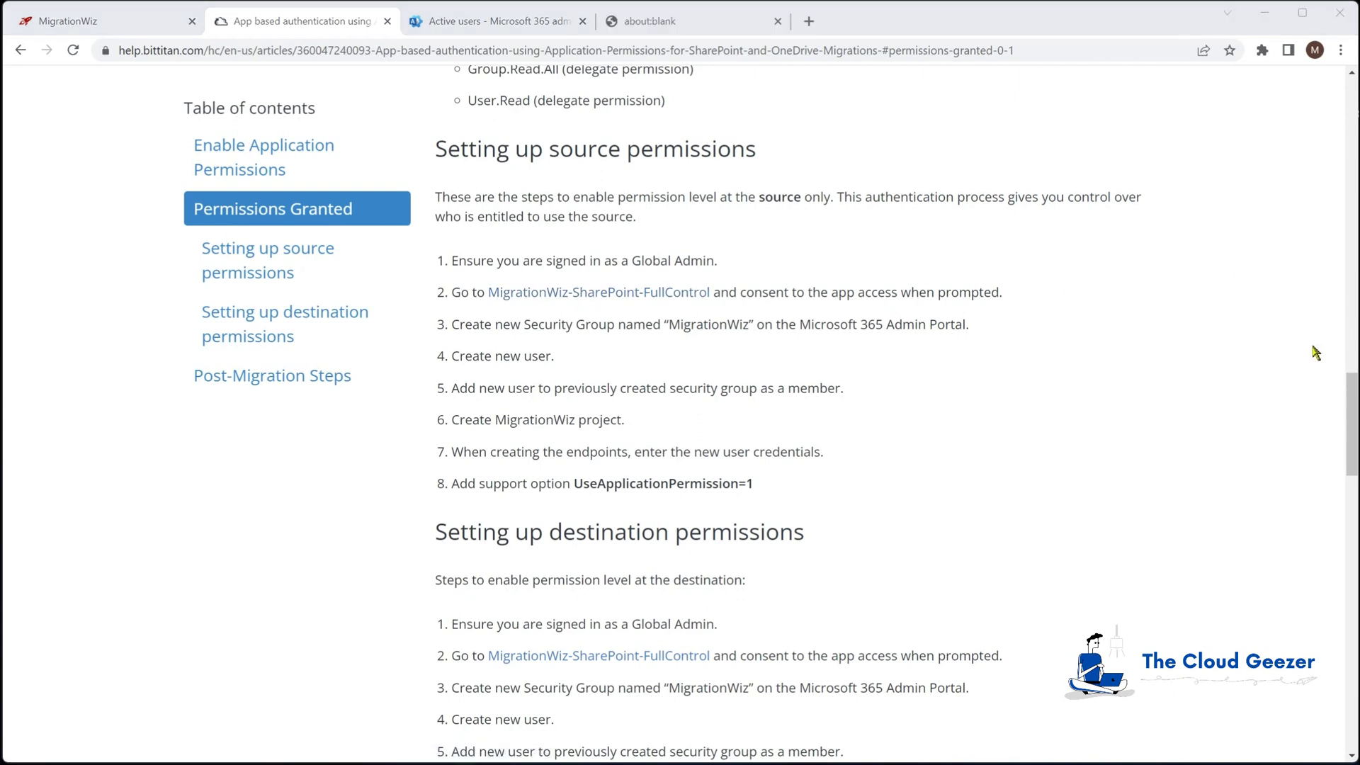
Load the copied MigrationWiz-SharePoint-FullControl consent link in a new tab, accept the permissions, and close it
right_click(607, 298)
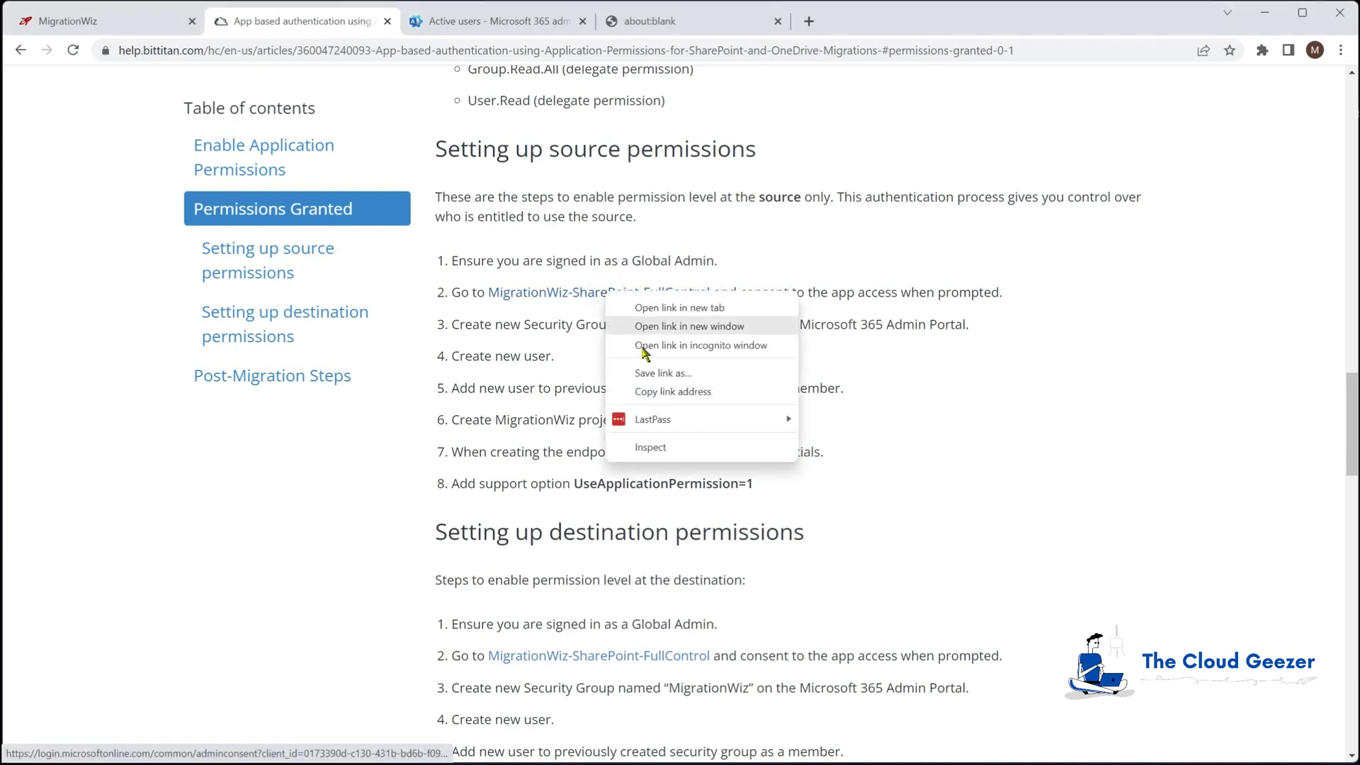
click(646, 392)
click(673, 20)
click(621, 51)
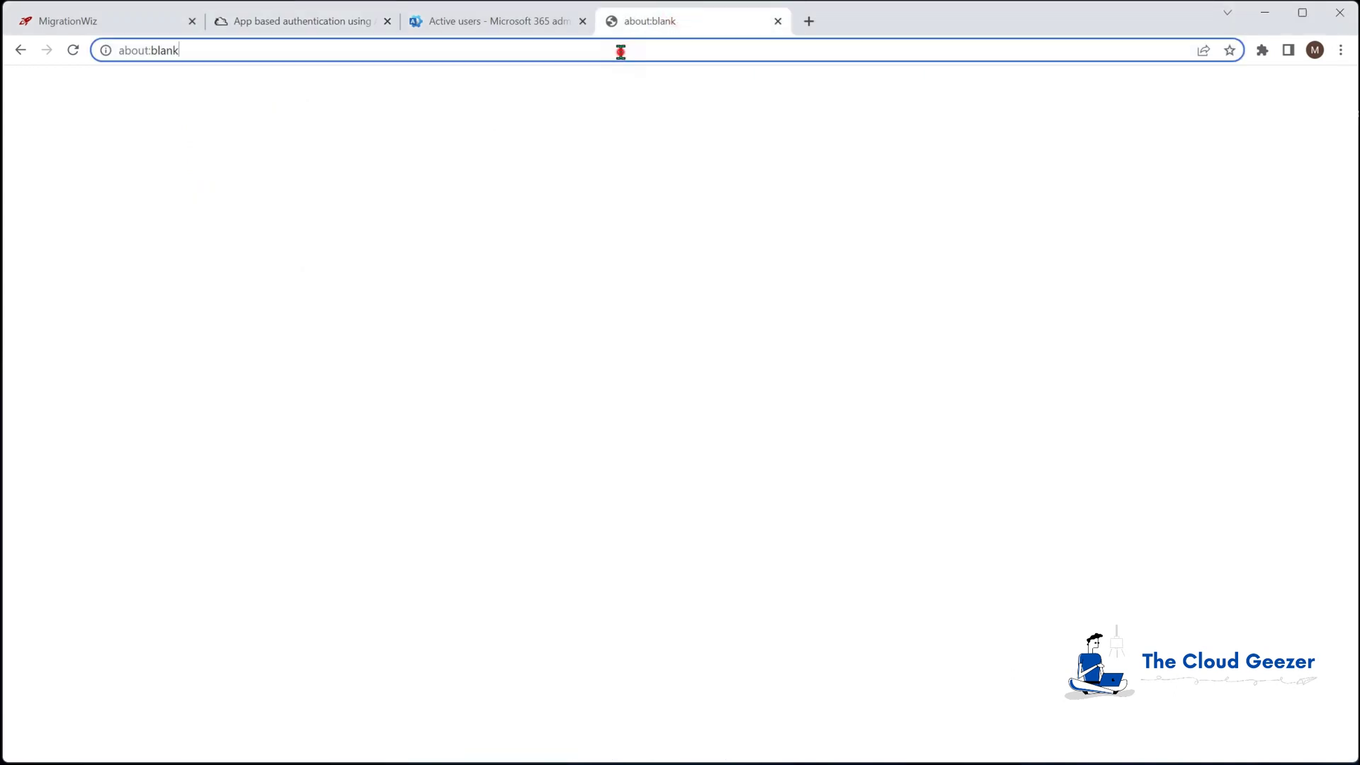
key(ctrl+v)
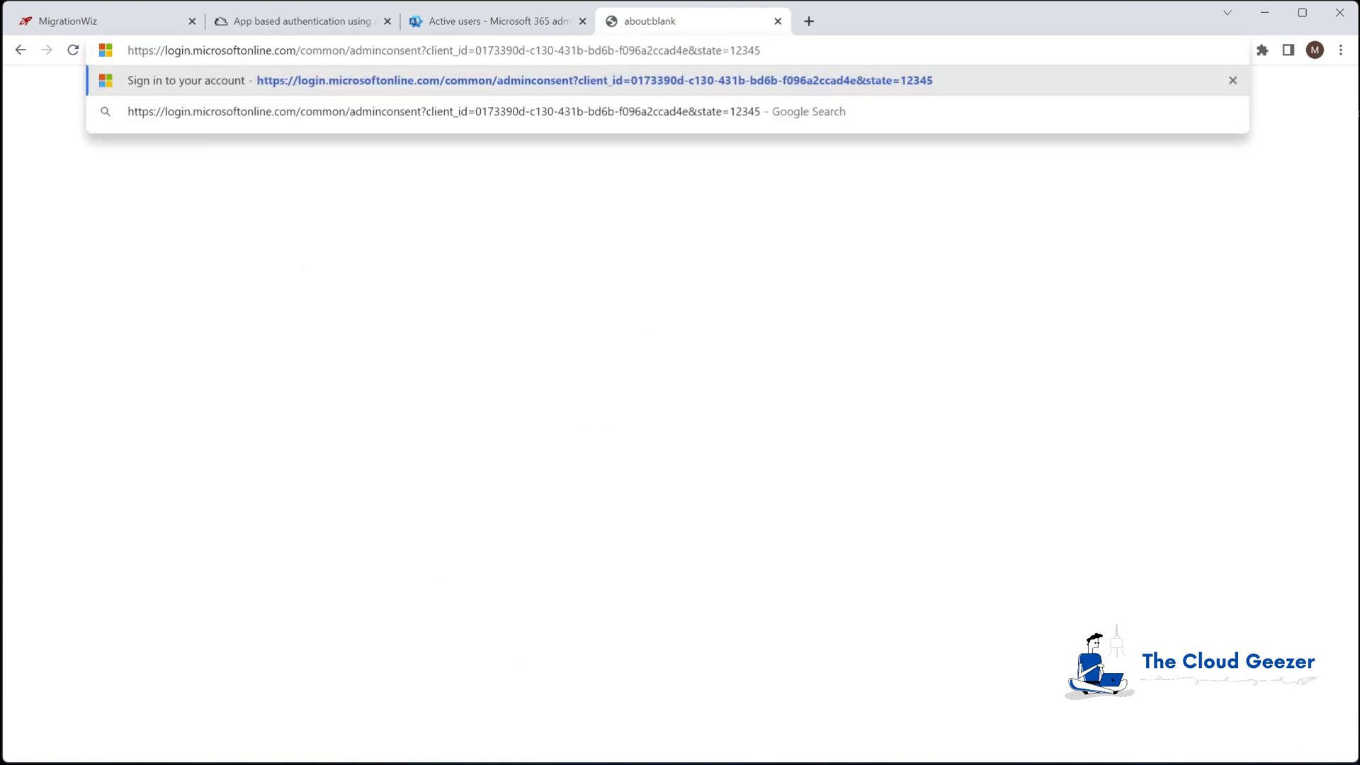
key(Return)
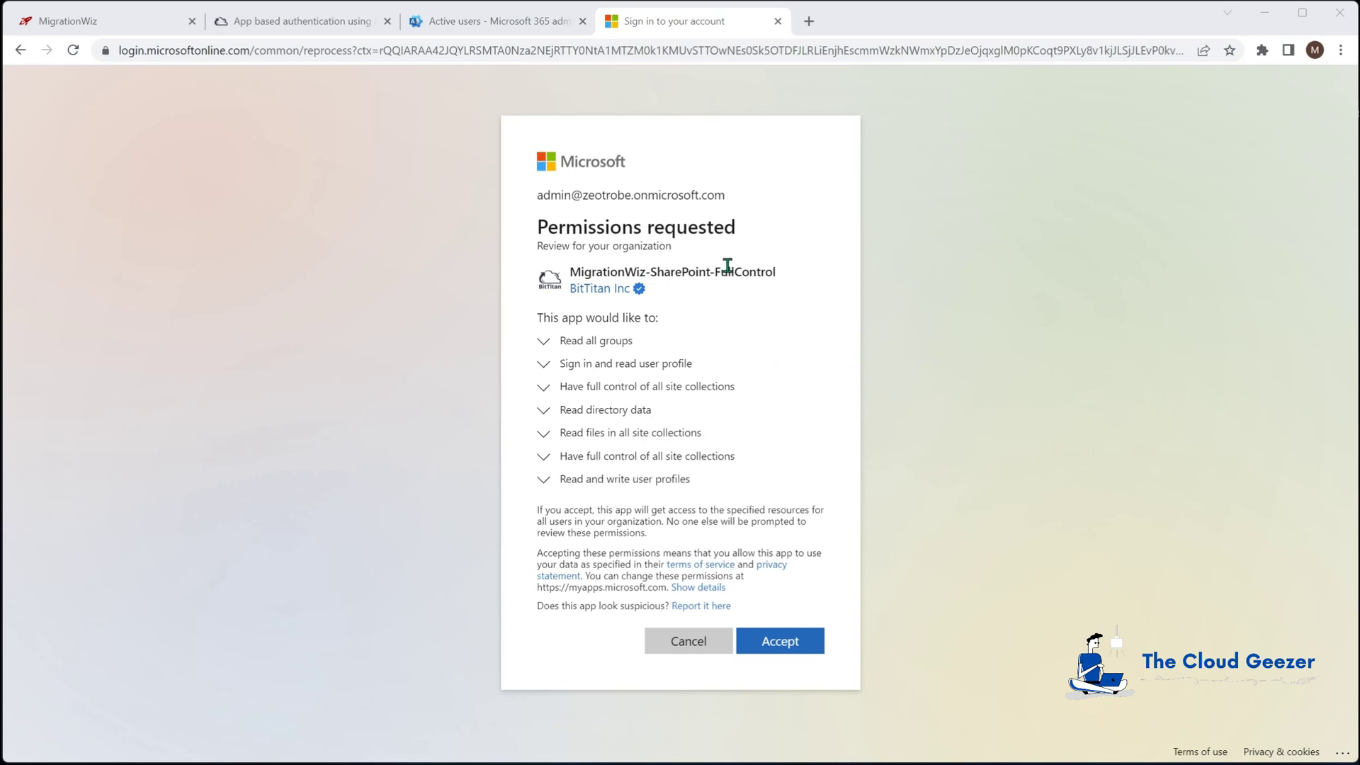
click(799, 644)
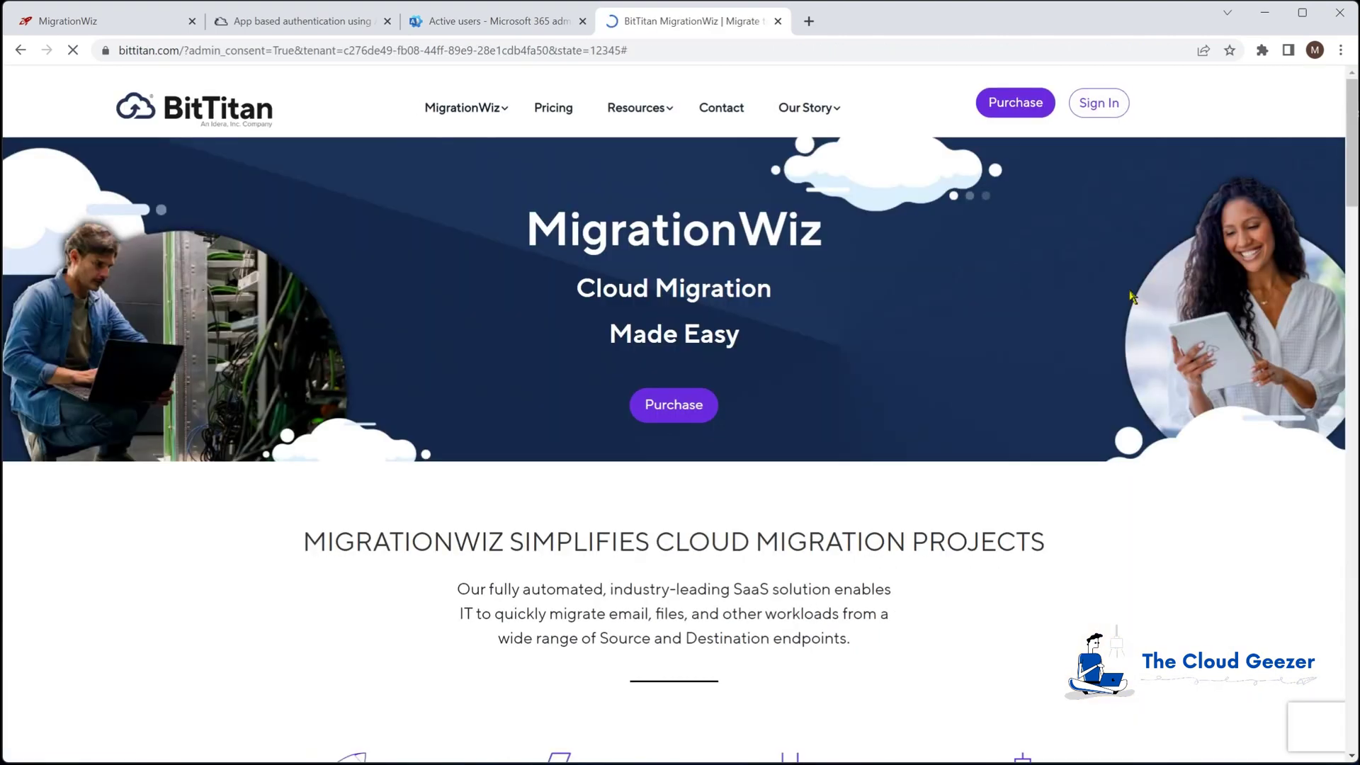
click(778, 22)
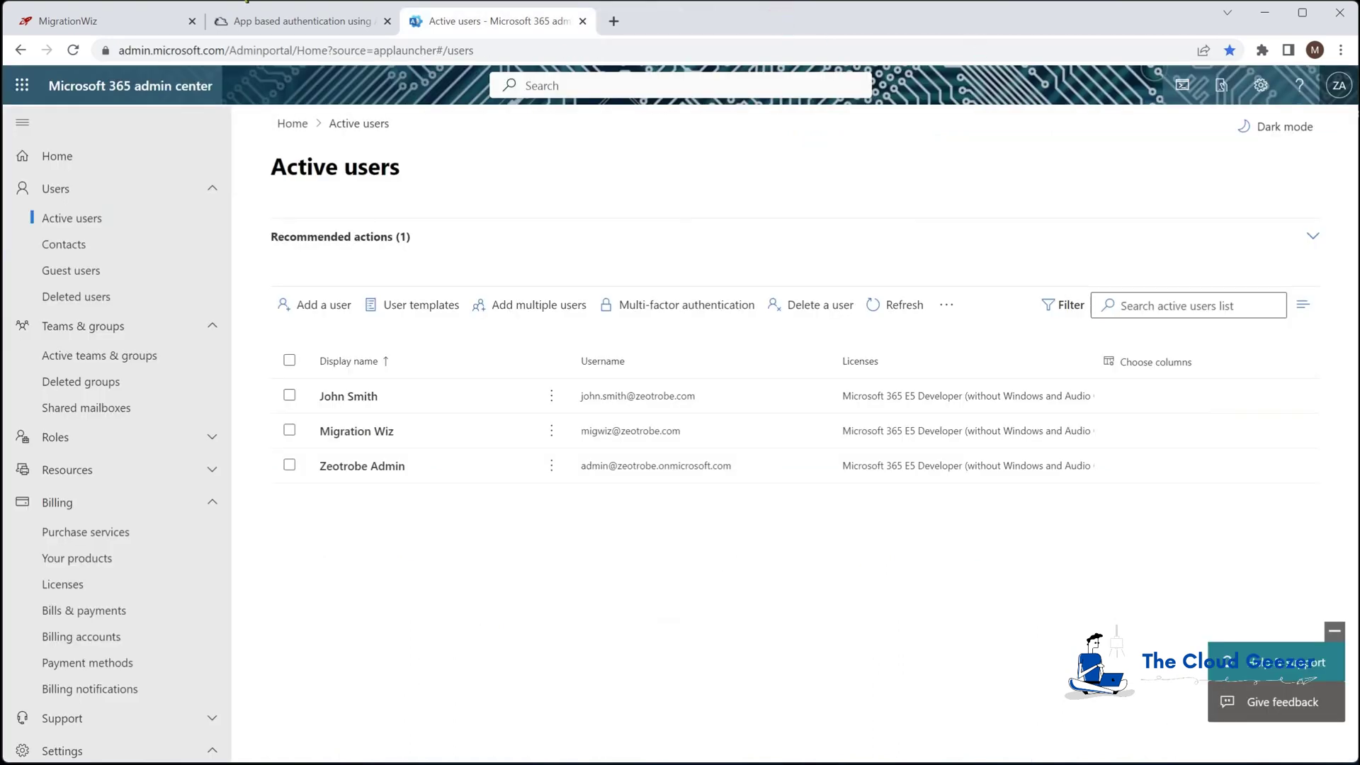
Check Entra admin center's Enterprise applications list for both MigrationWiz apps, then return to Microsoft 365
click(323, 27)
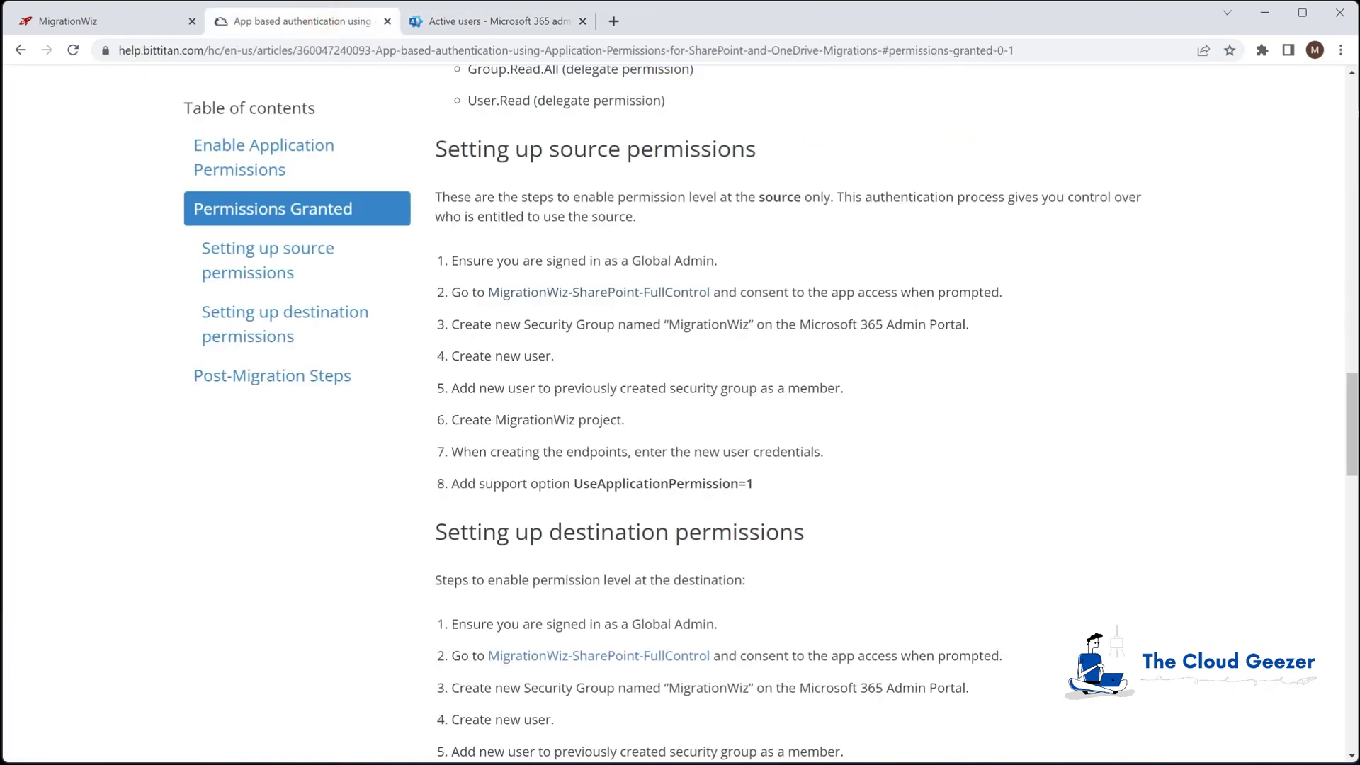
click(544, 23)
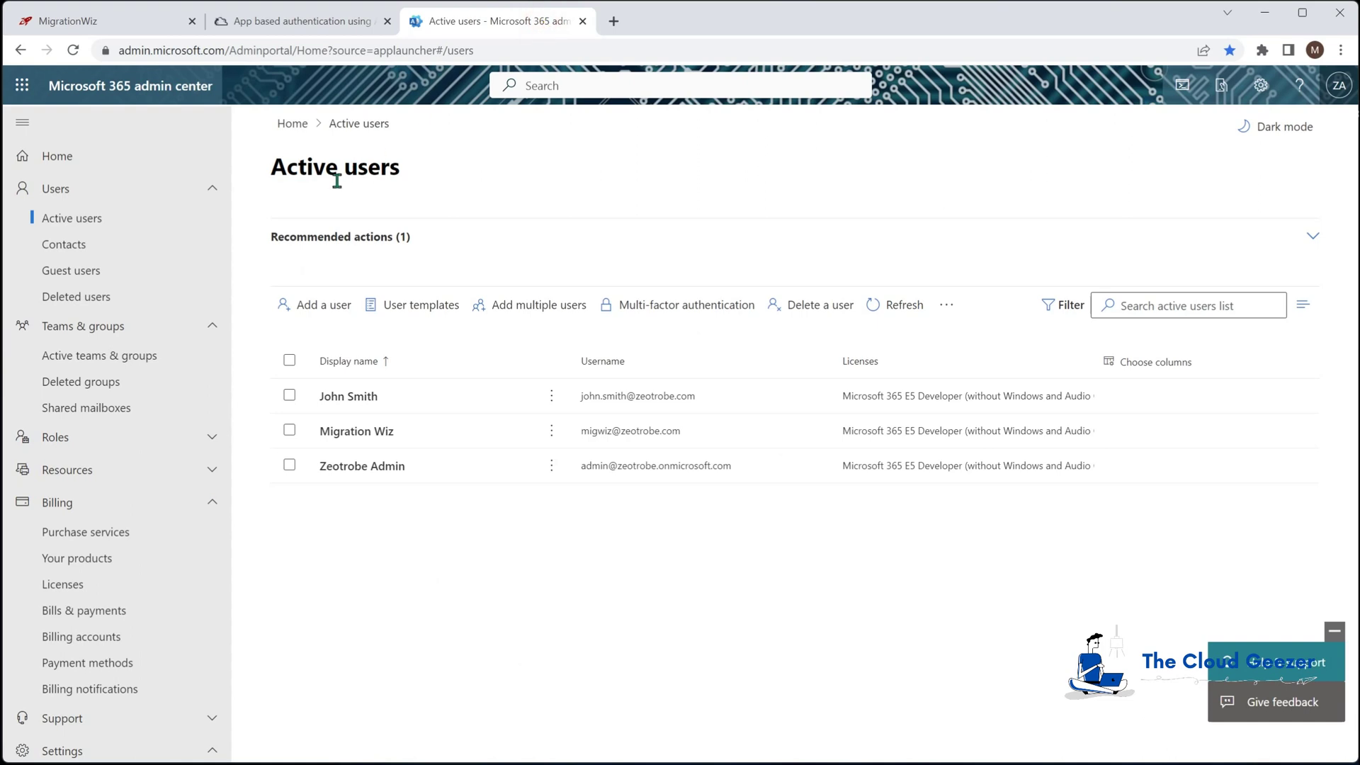
scroll(110, 363, down, 5)
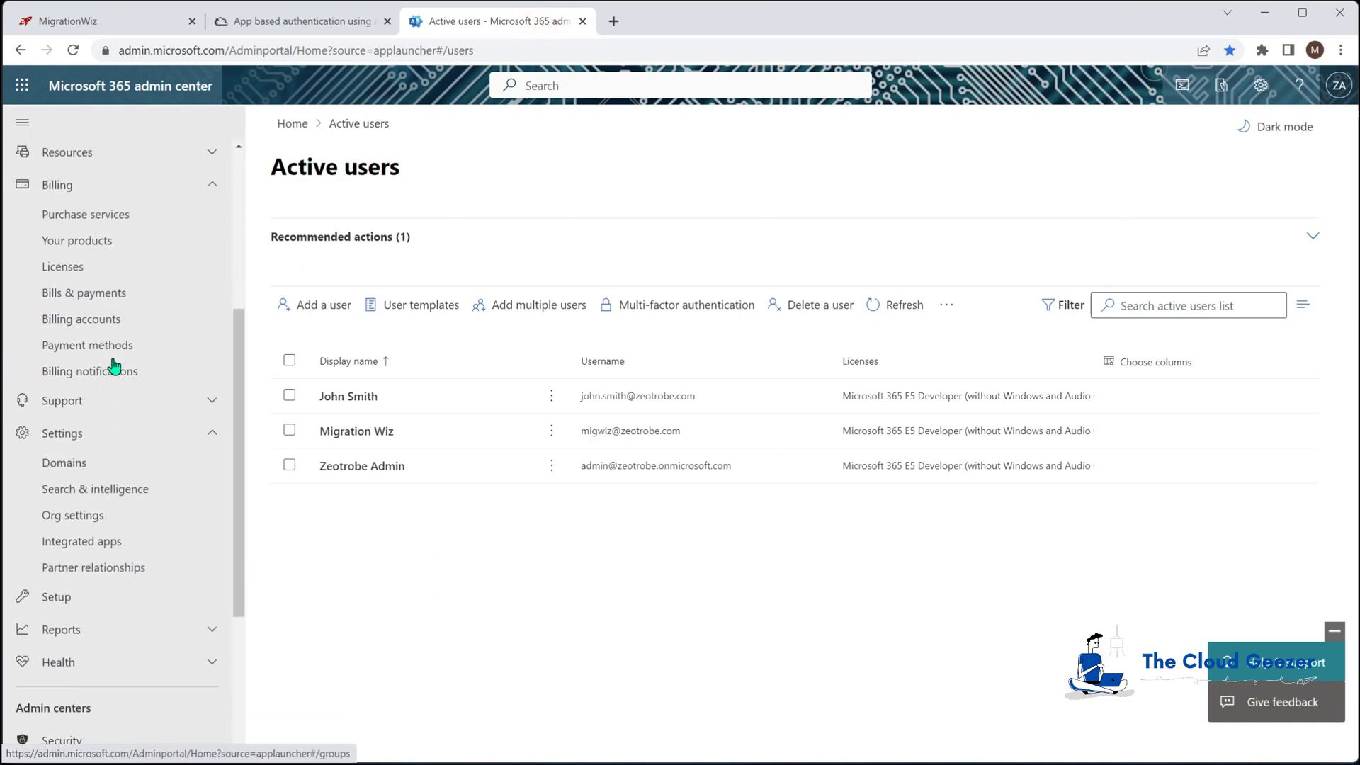
scroll(92, 364, down, 4)
click(72, 587)
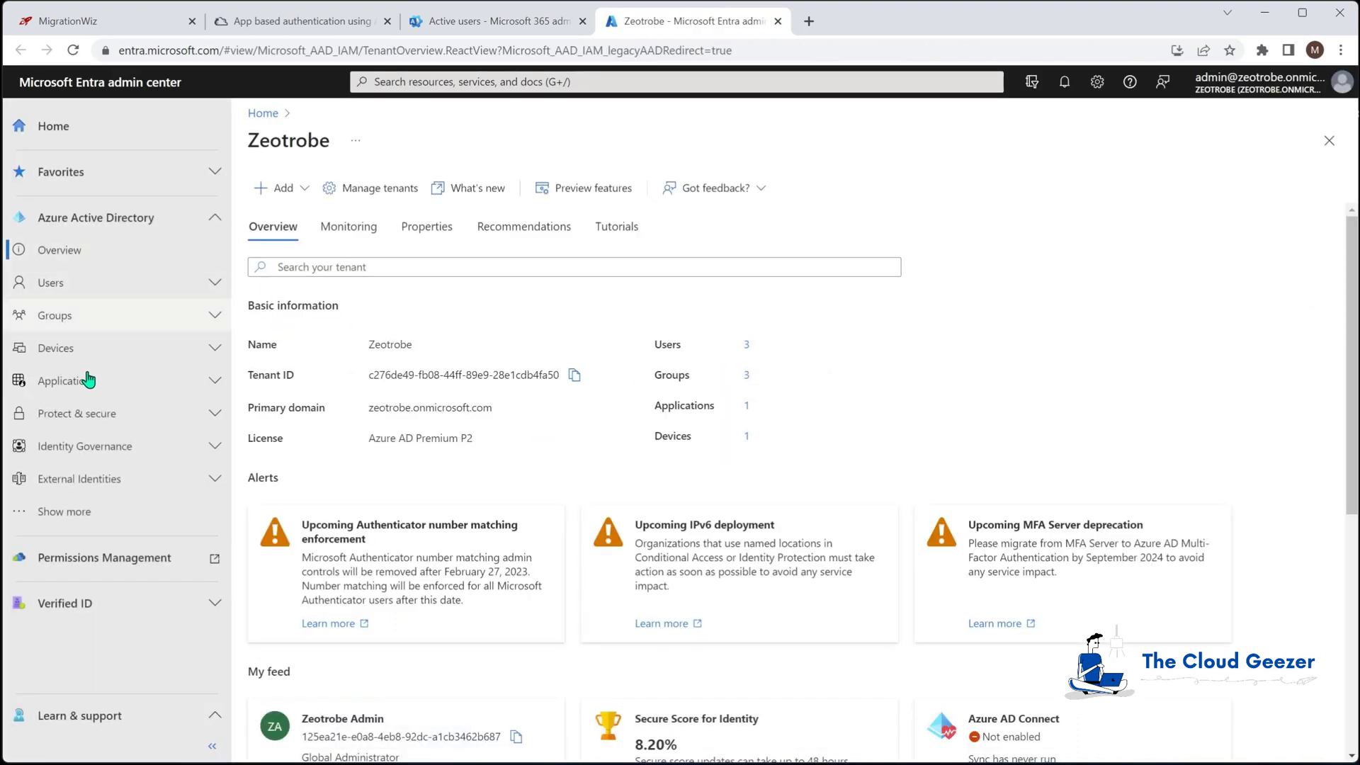
click(91, 381)
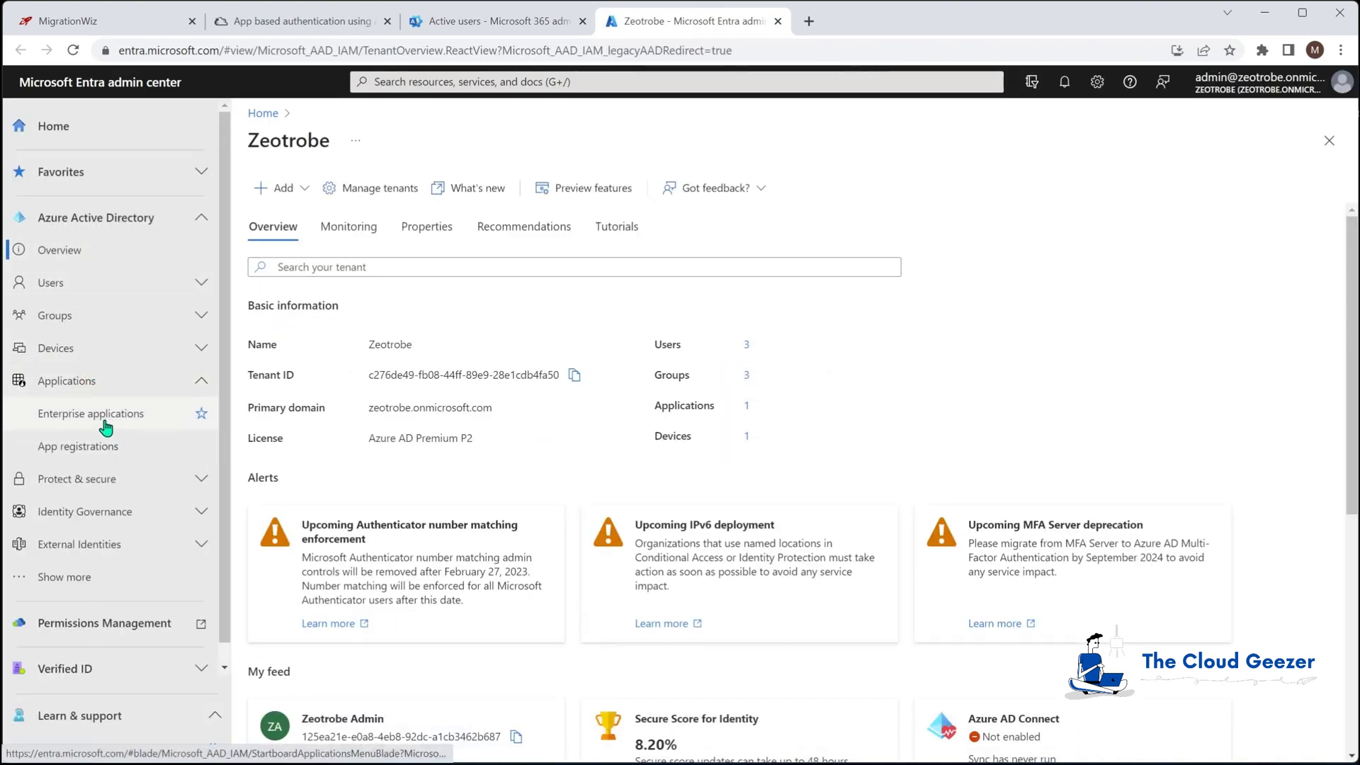
click(104, 424)
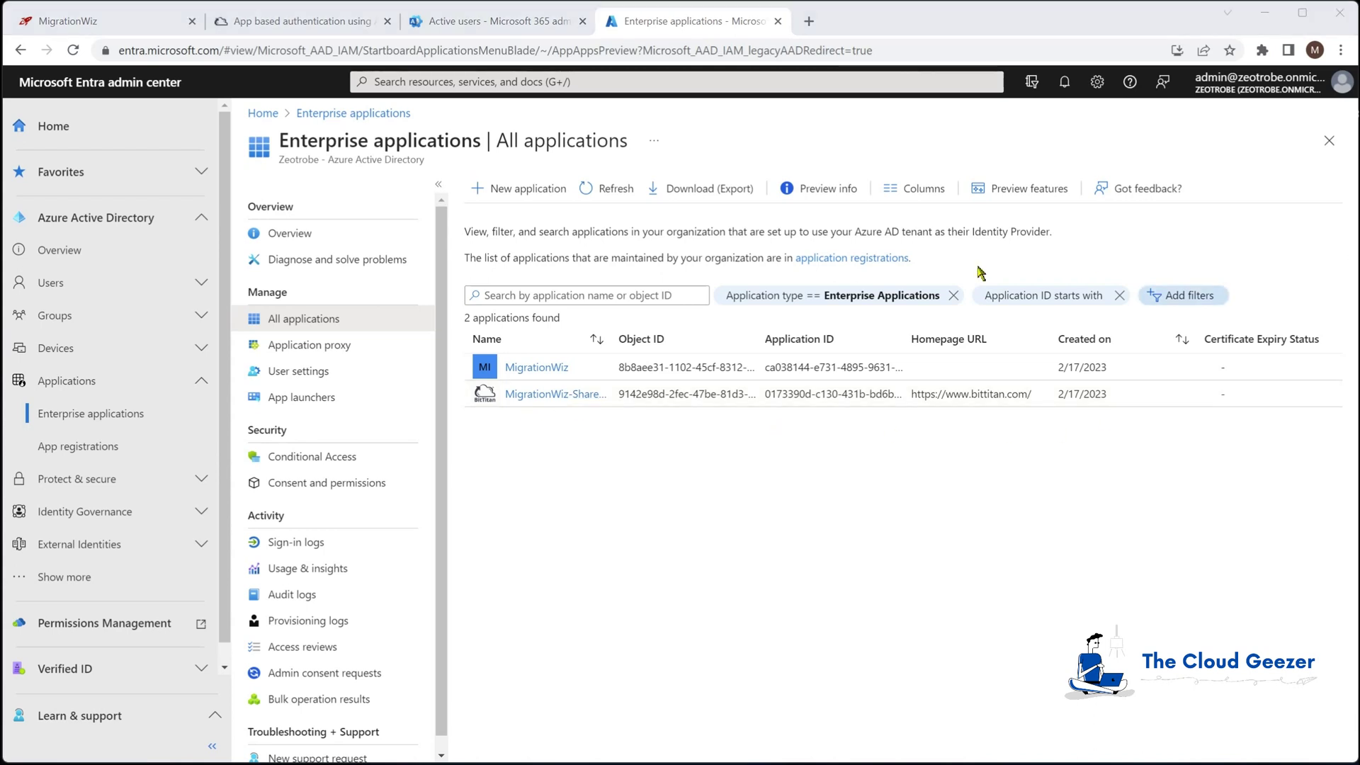
click(468, 23)
From Active teams & groups' Security tab, start a new group of type Security
scroll(85, 304, up, 3)
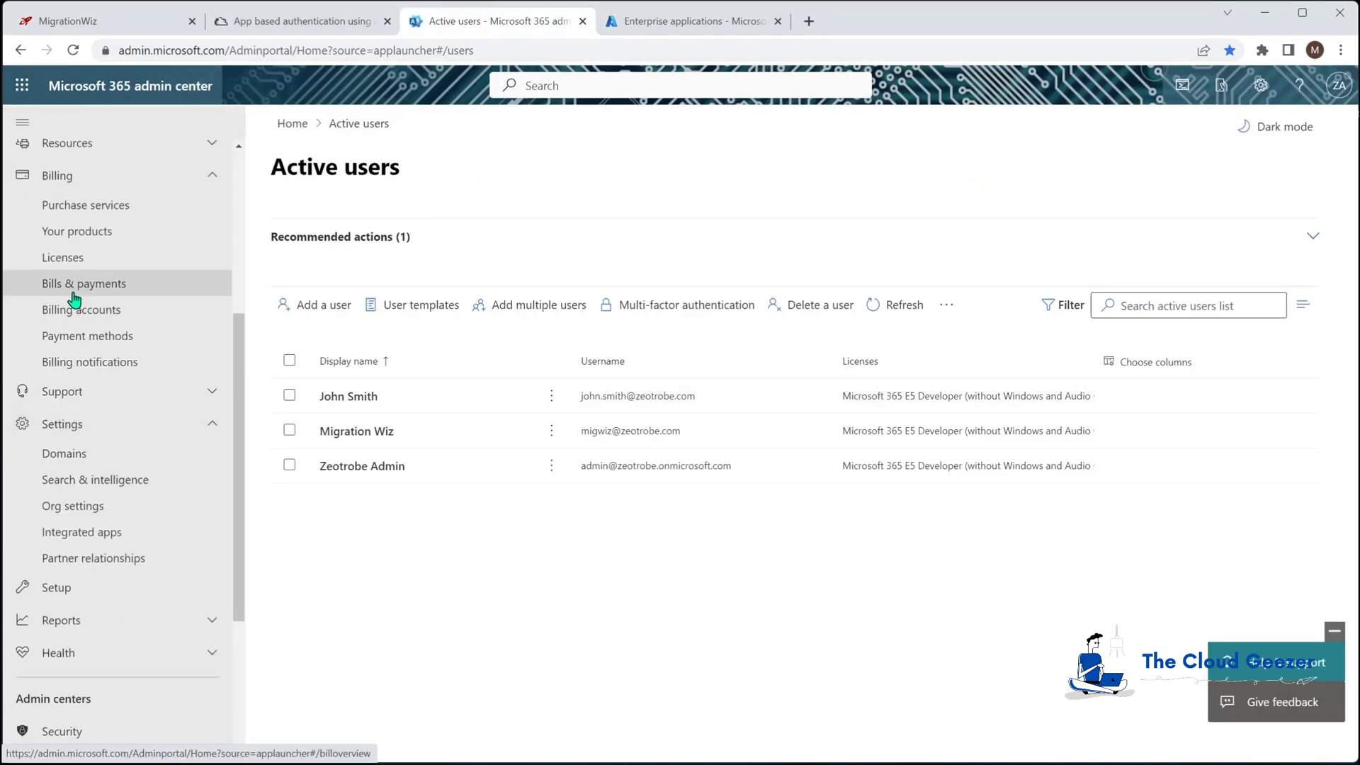
scroll(75, 300, up, 4)
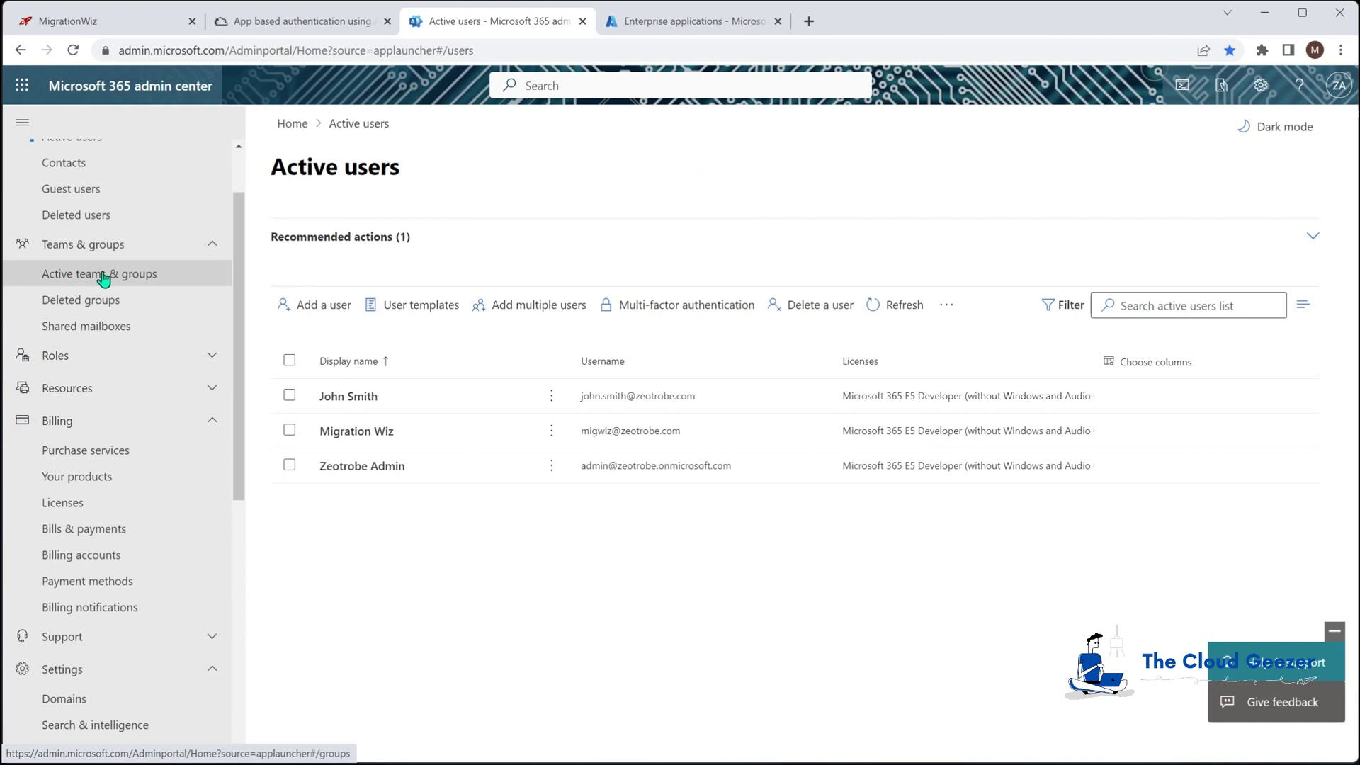
click(104, 277)
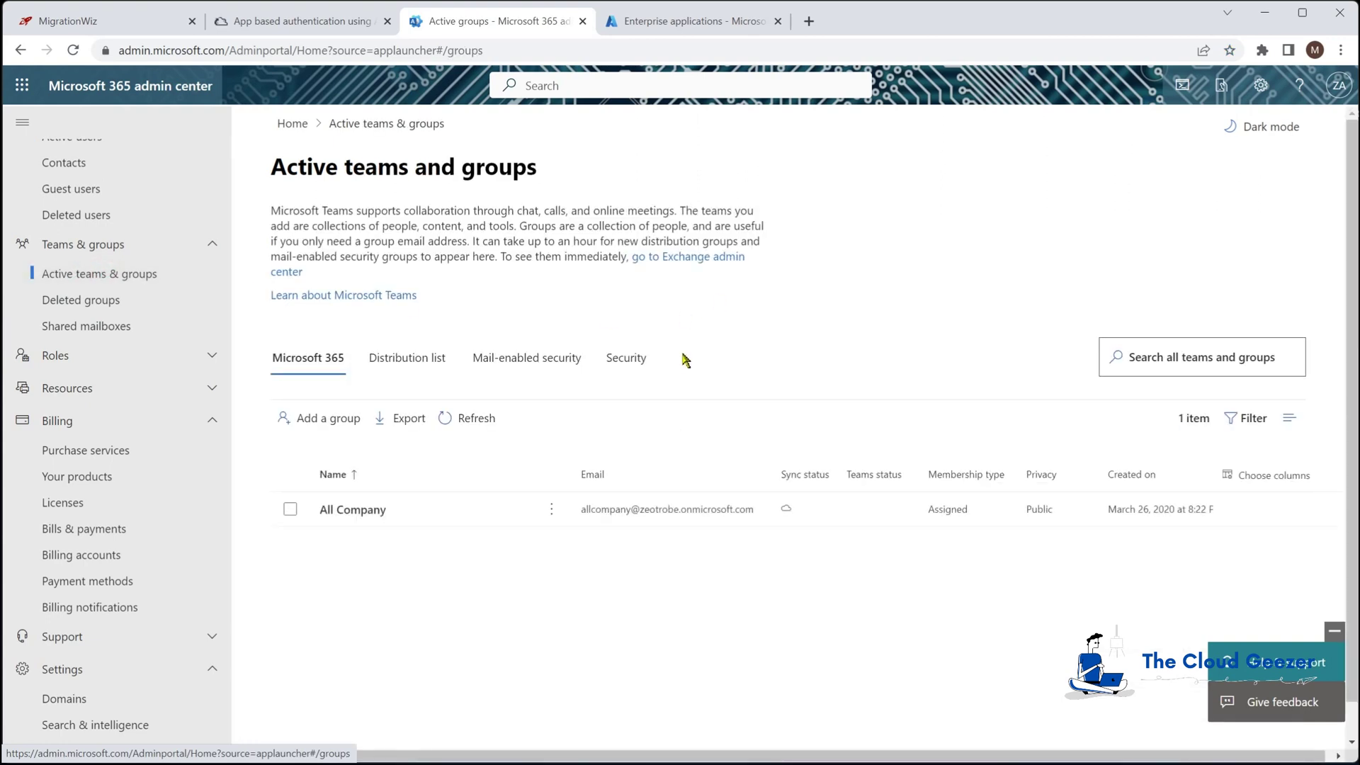
click(629, 364)
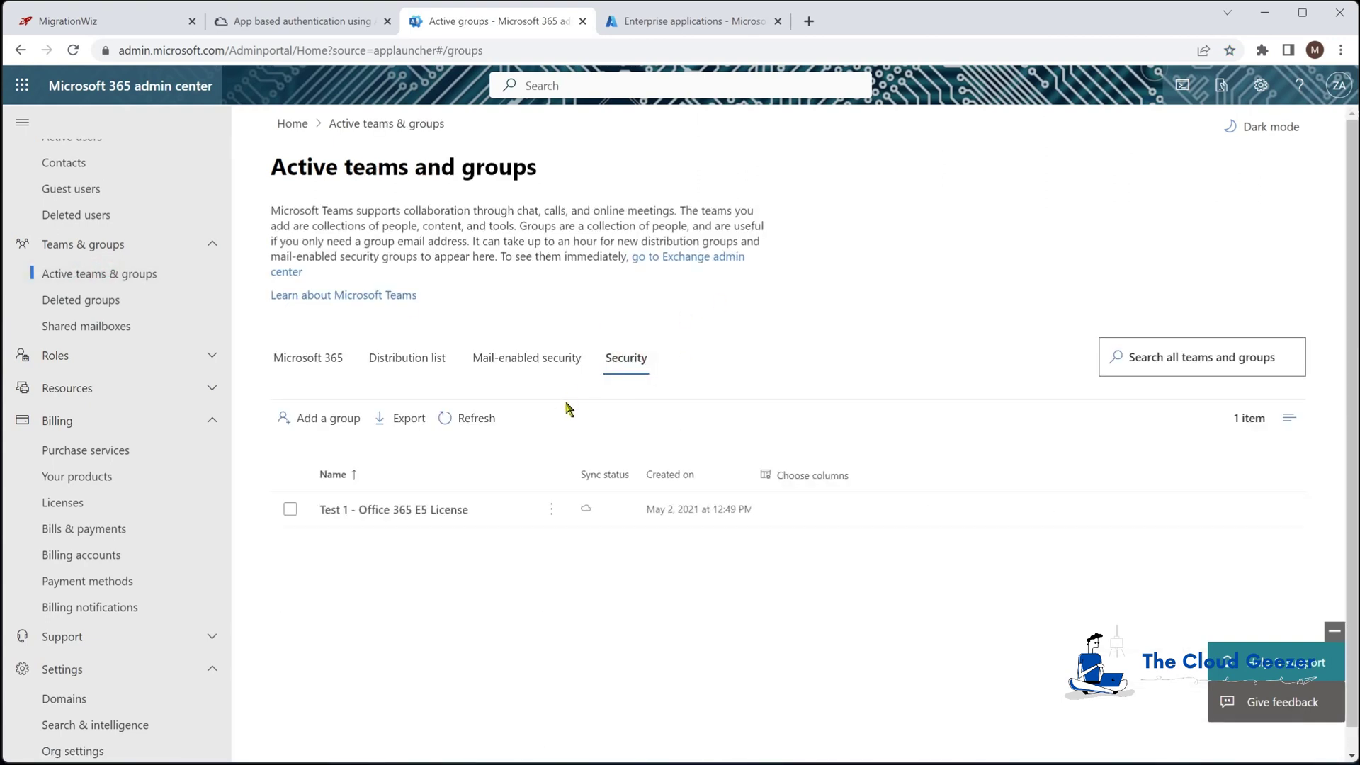
click(323, 425)
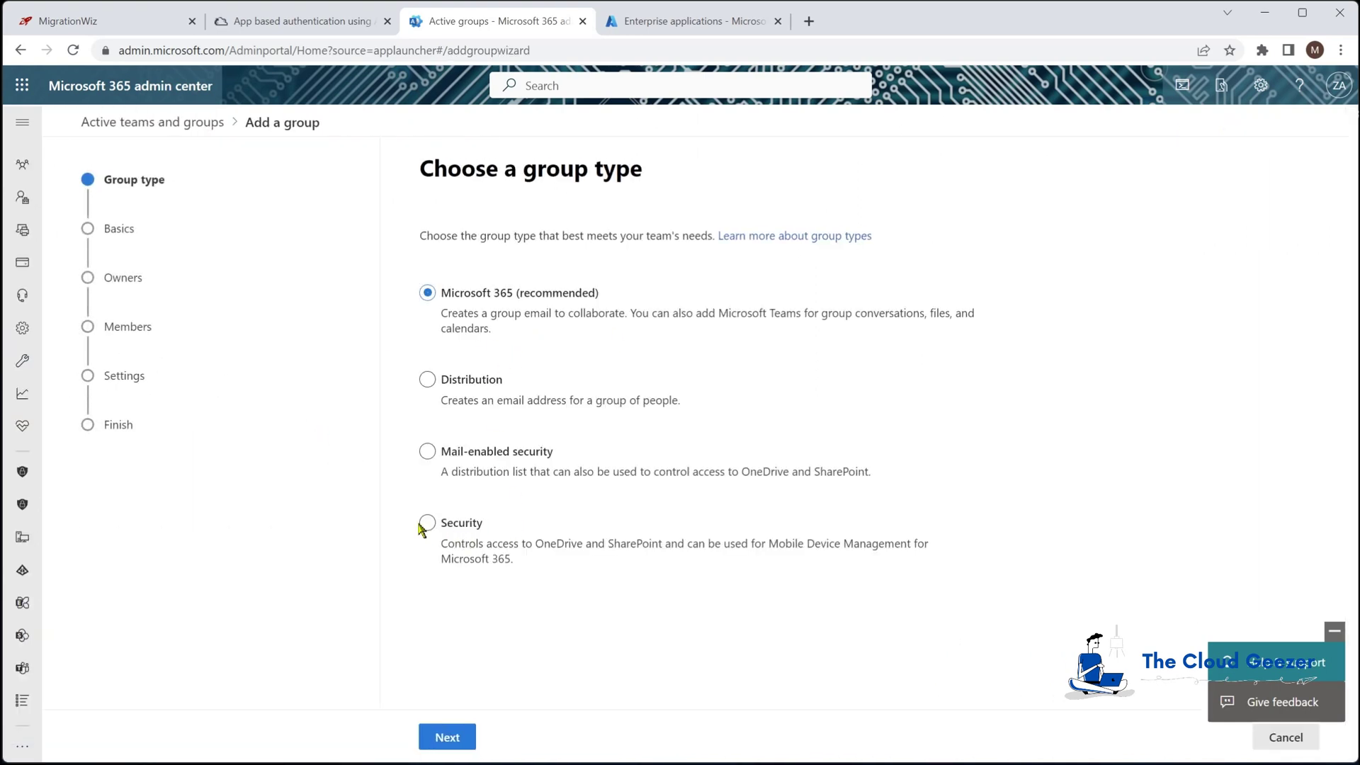
click(426, 524)
click(457, 738)
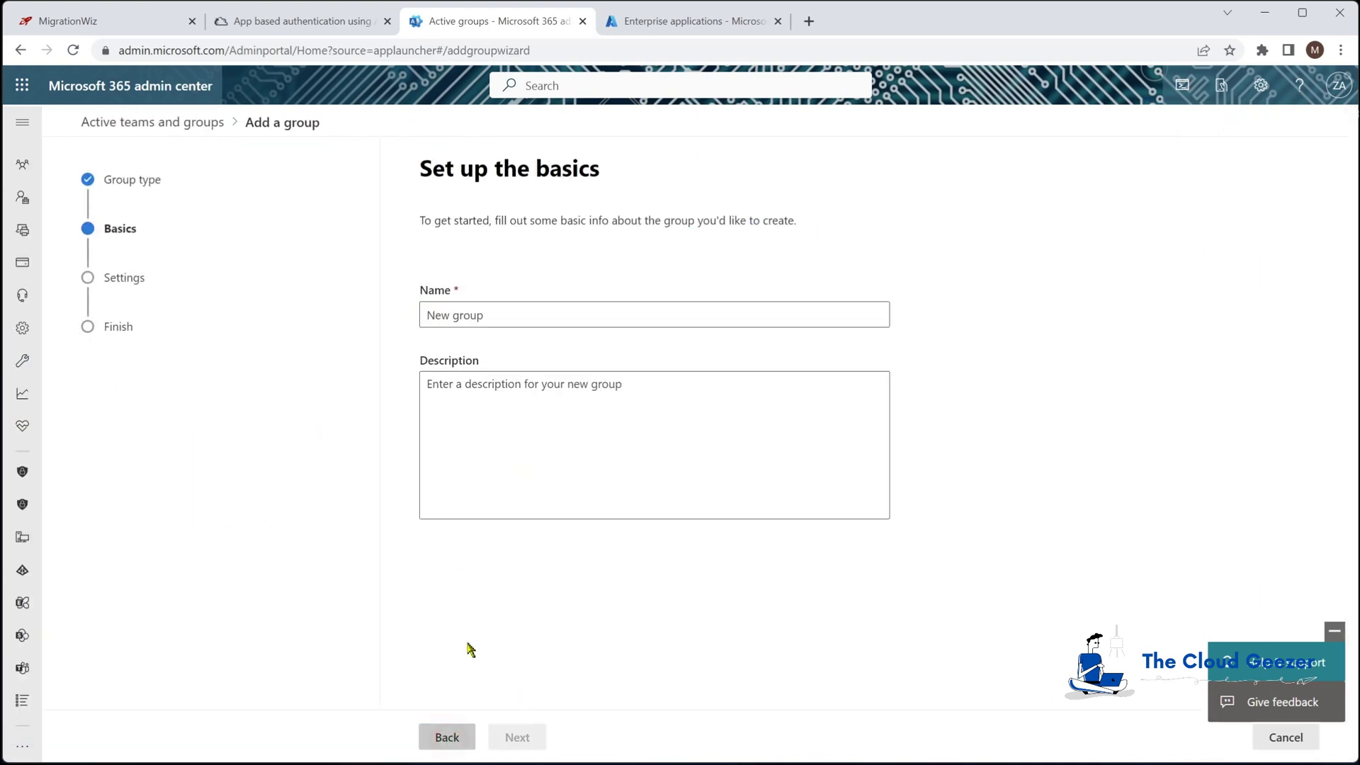
Name the group MigrationWiz, create it with default settings, and close the wizard
click(471, 314)
text(MigrationWiz)
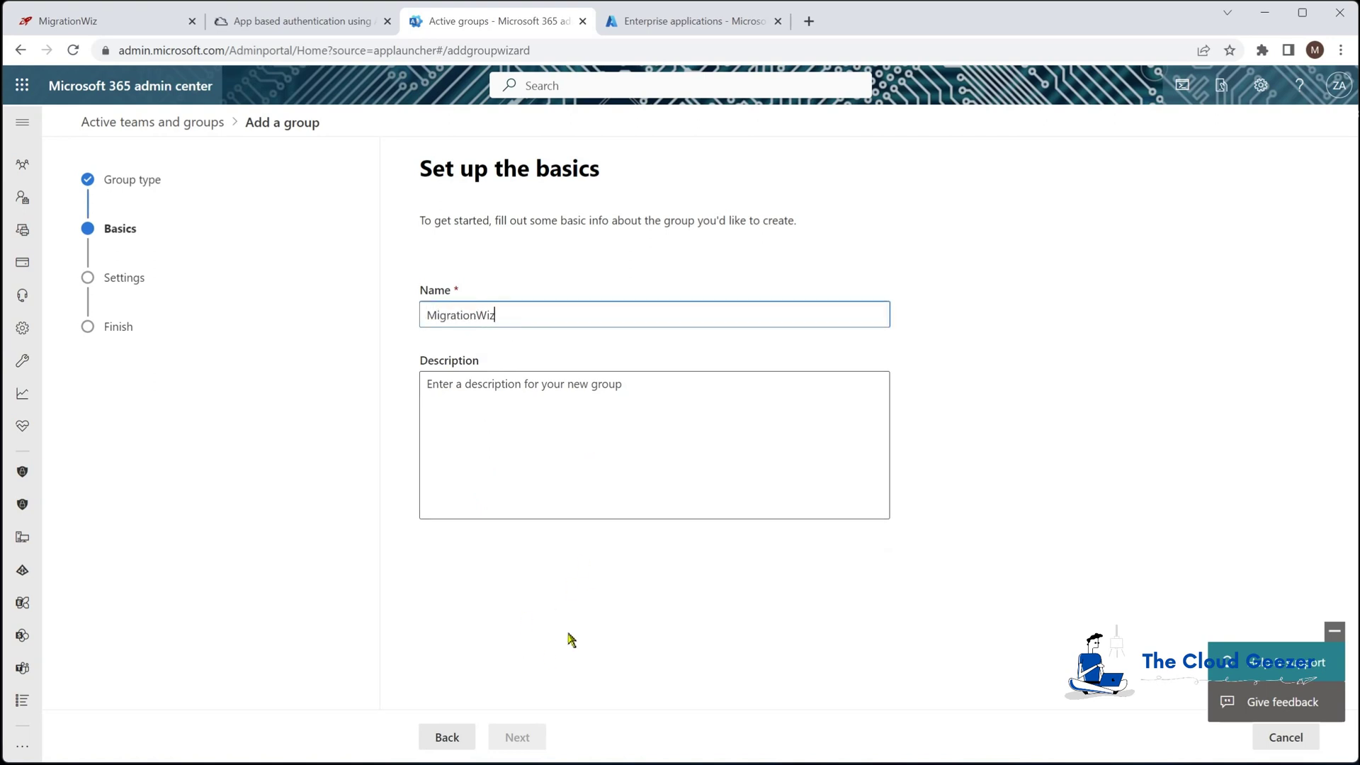
click(540, 393)
click(521, 737)
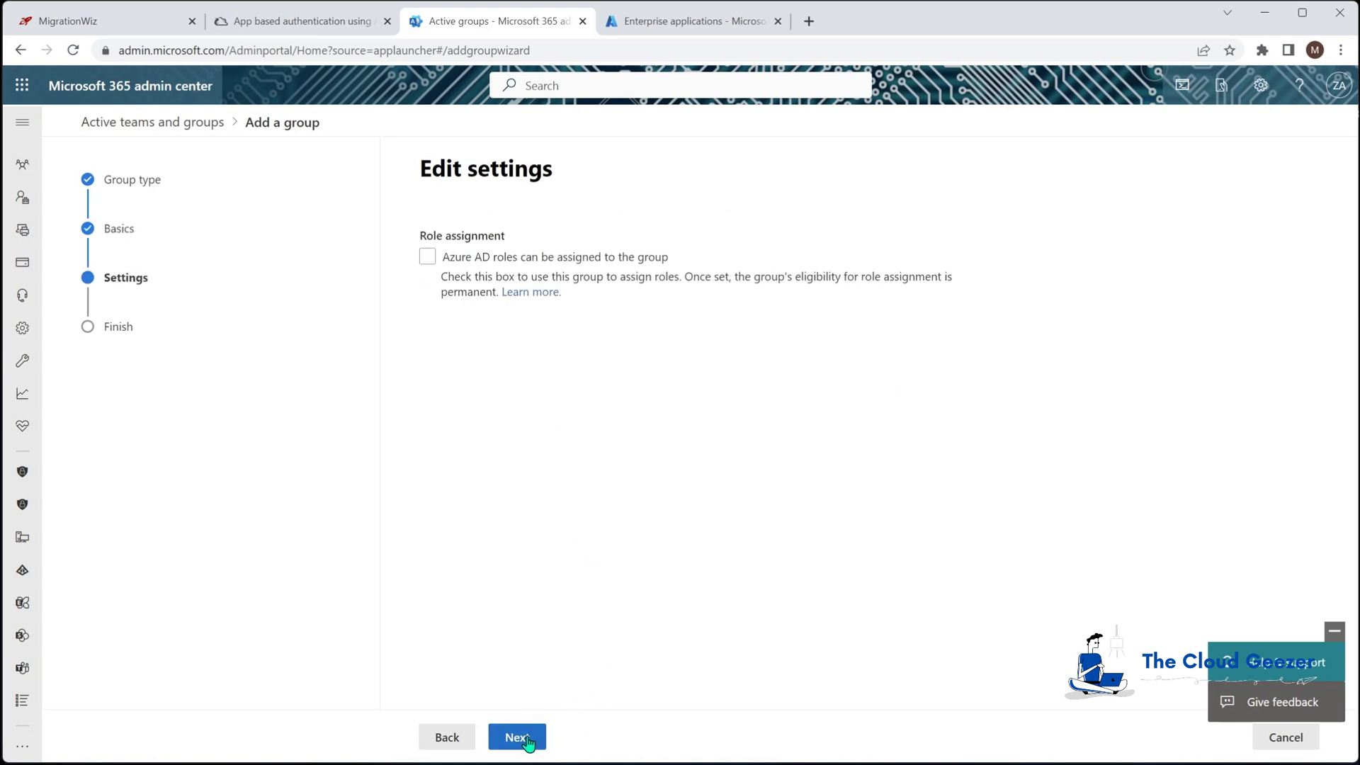
click(523, 738)
click(535, 740)
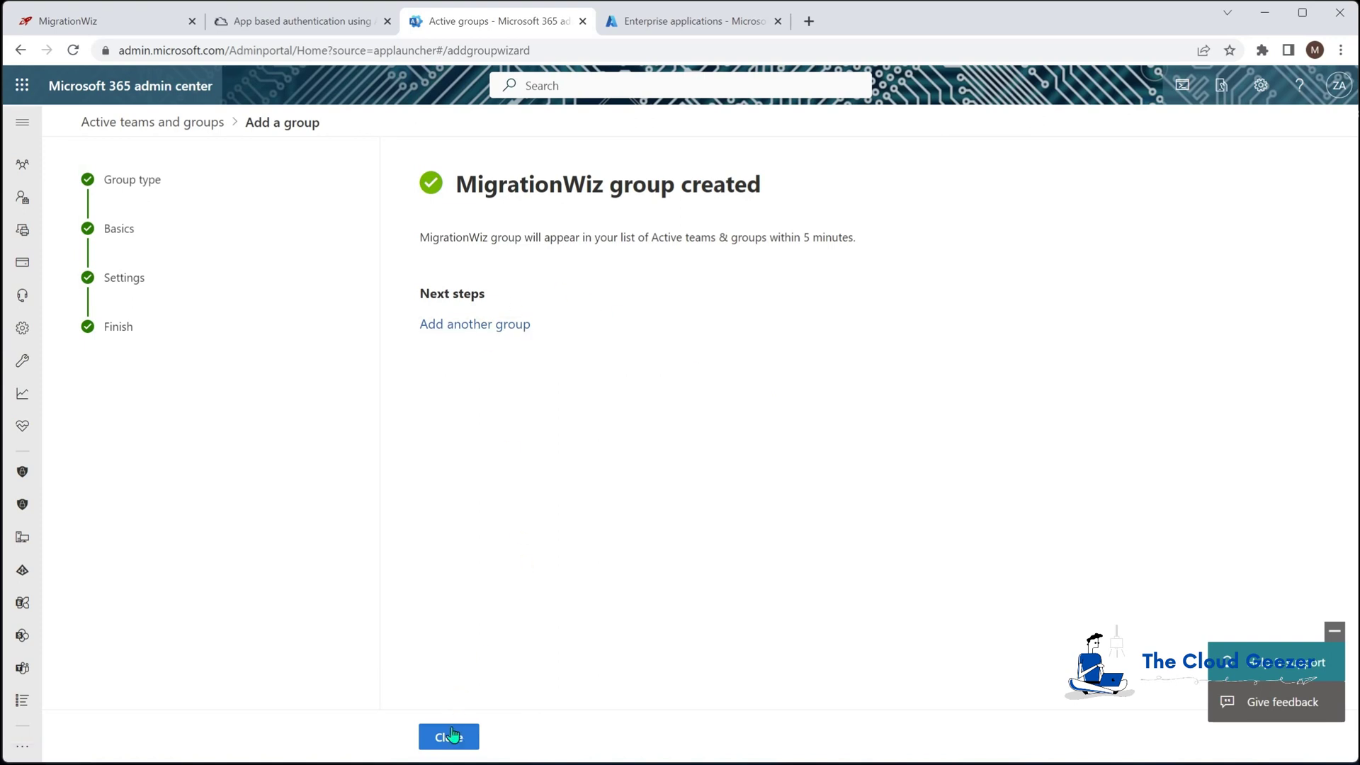
click(449, 736)
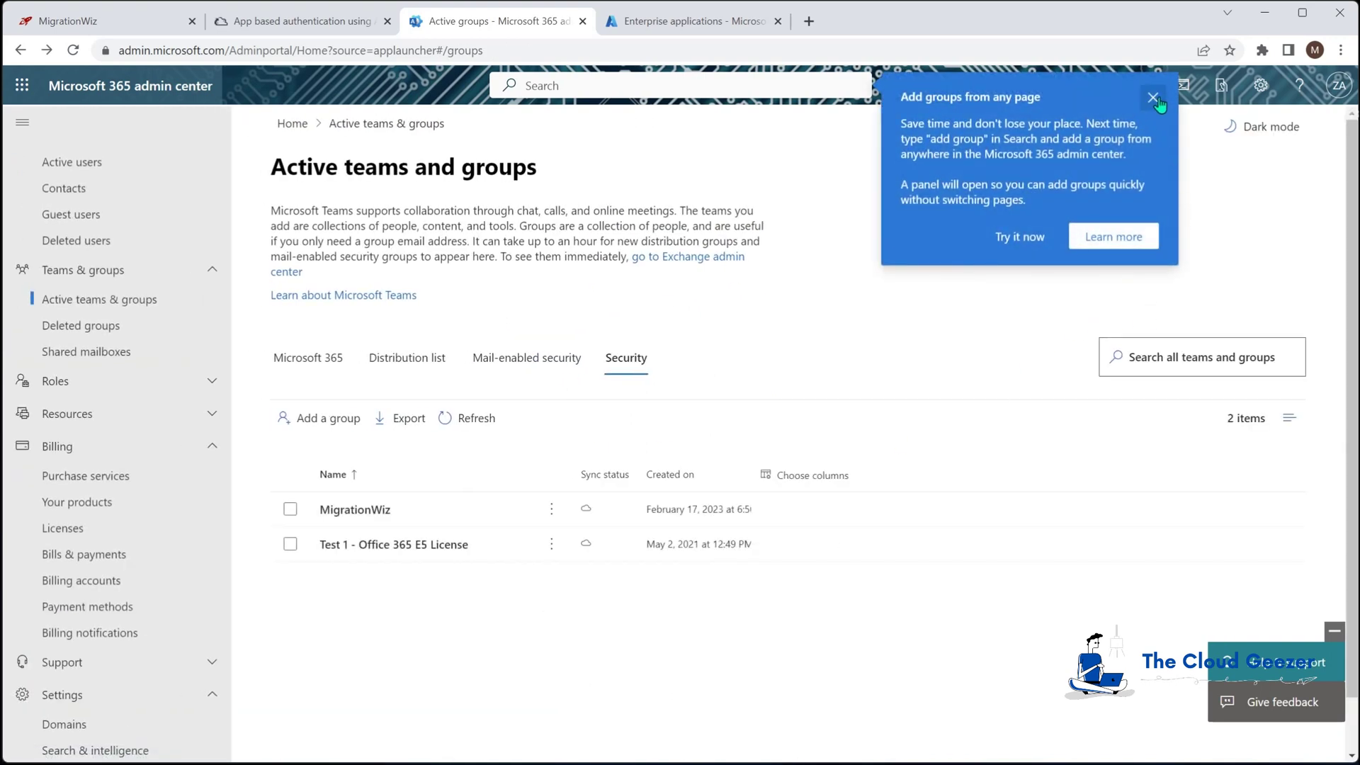
click(1153, 97)
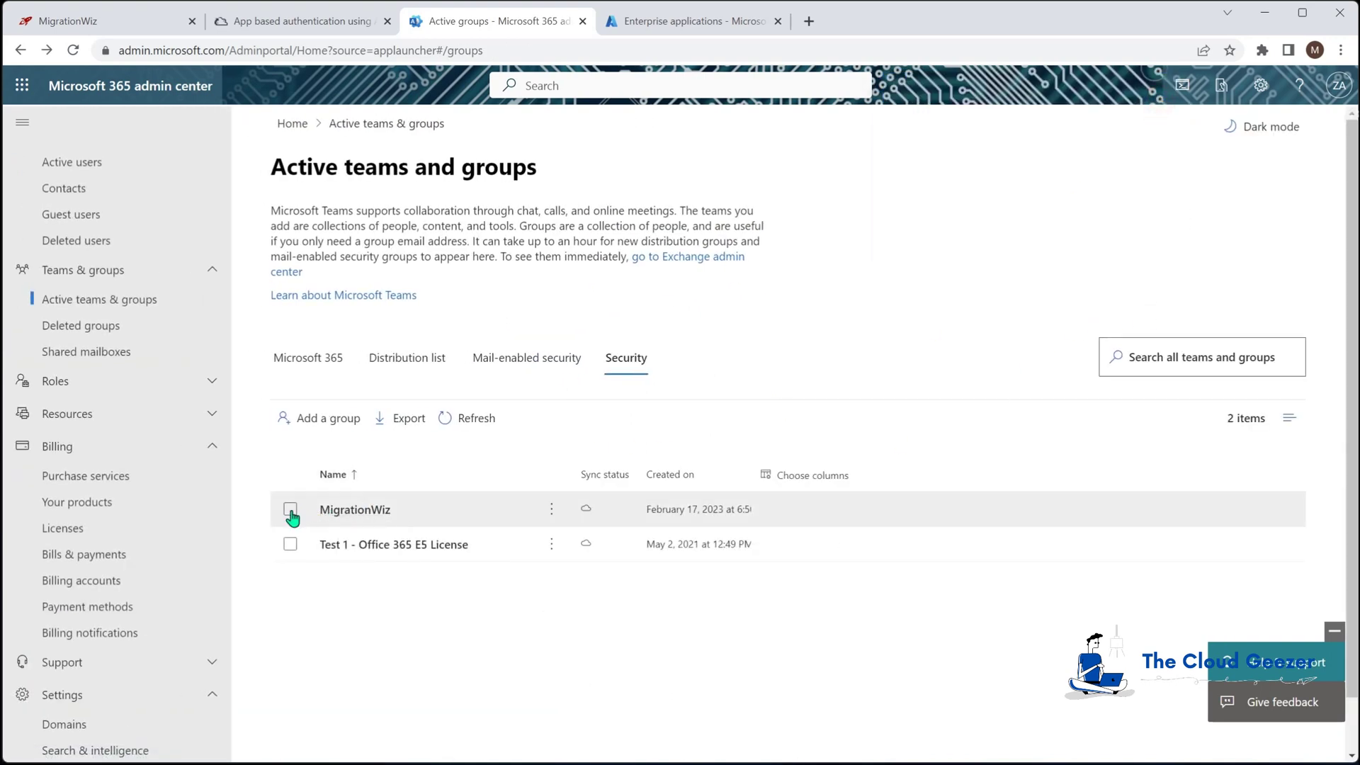
Open the MigrationWiz group's full member list and search it for 'mi'
click(361, 512)
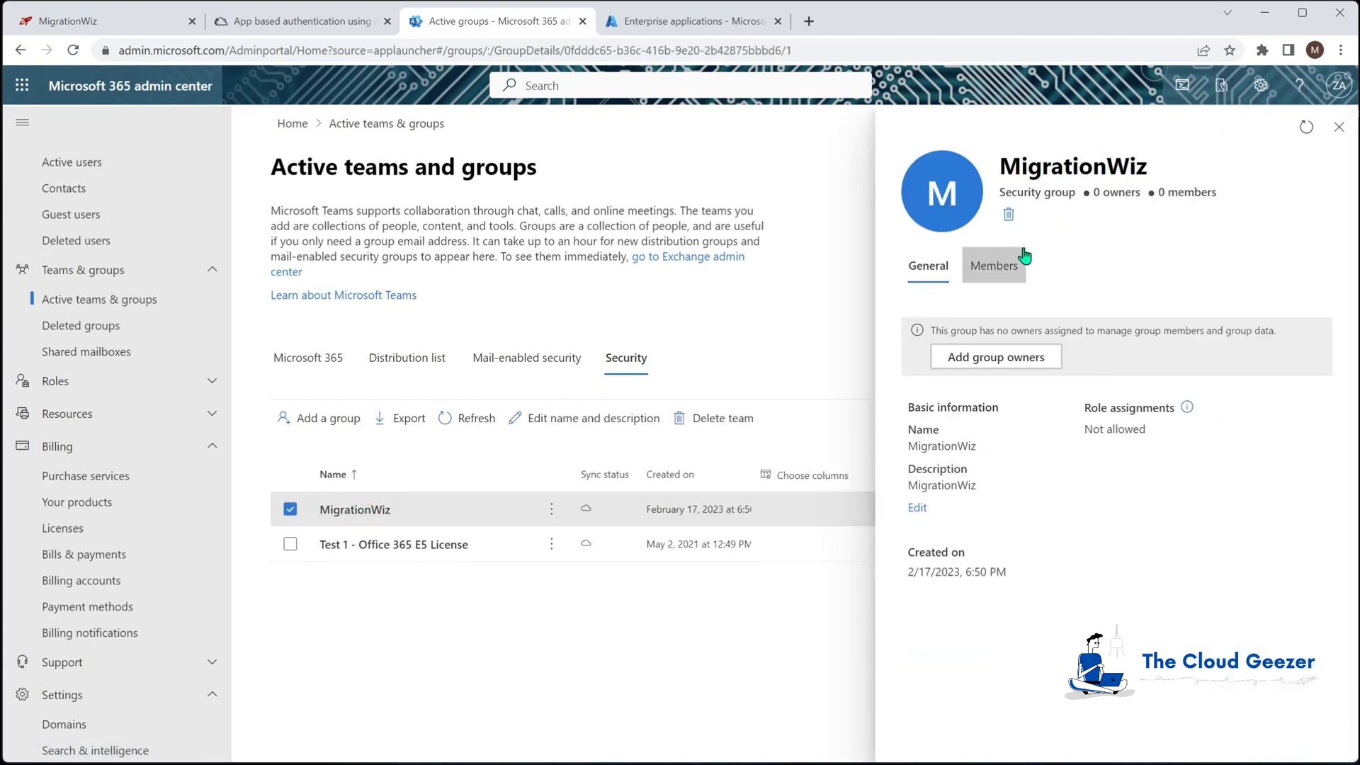
click(1000, 266)
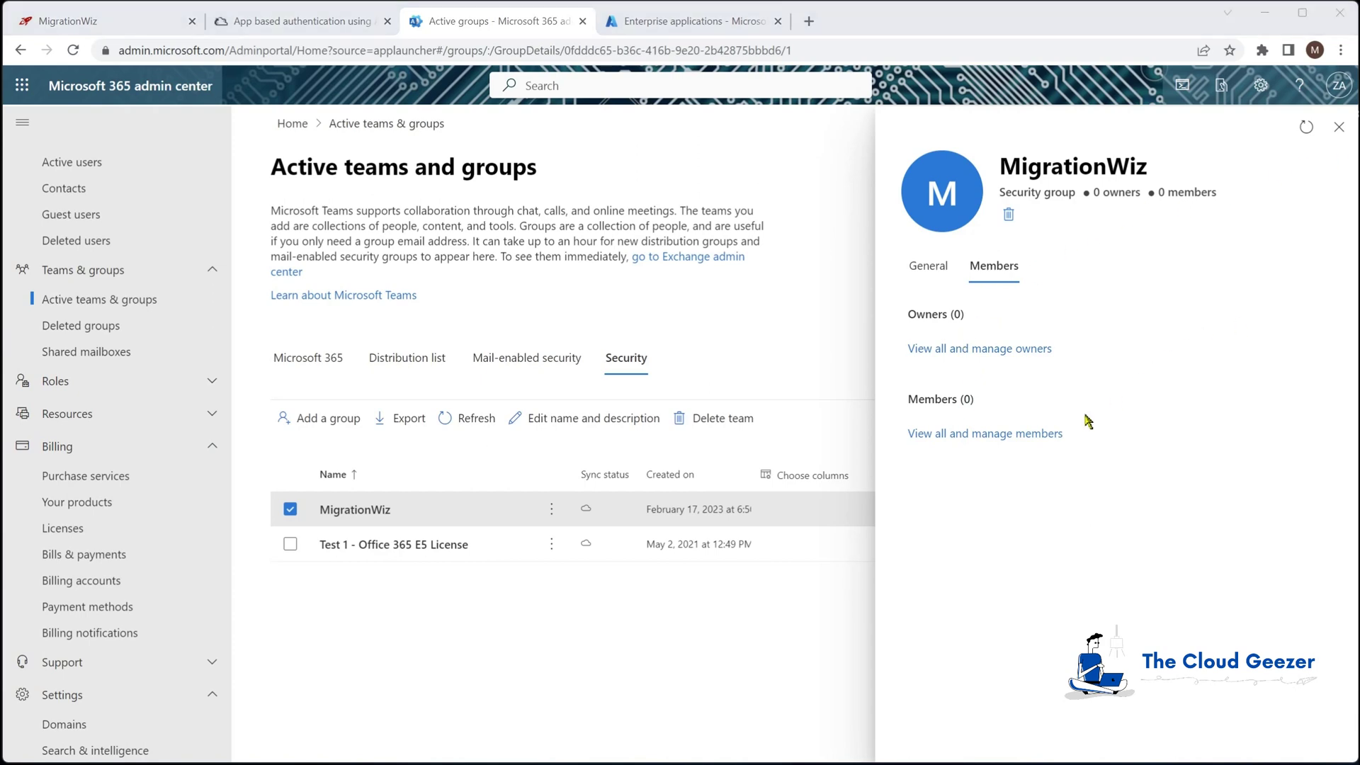
click(1056, 432)
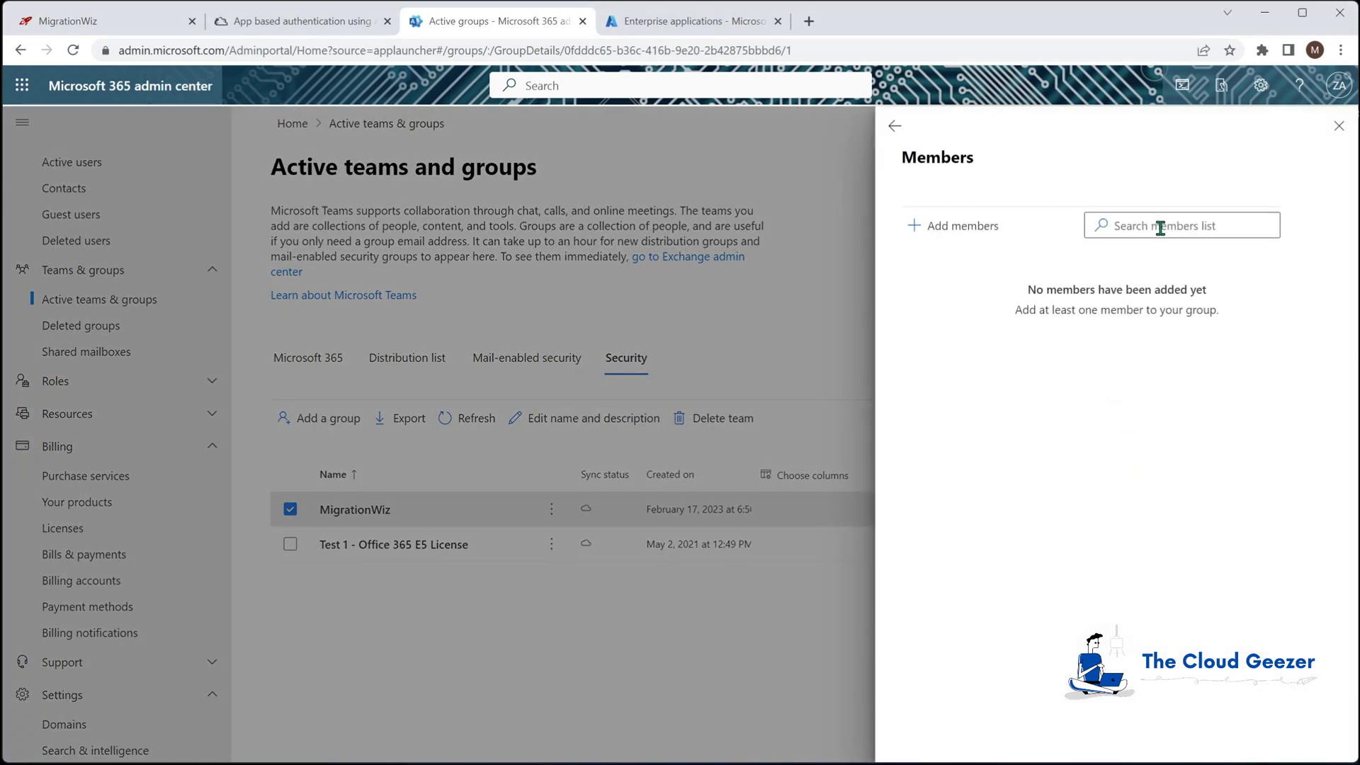
click(1160, 227)
text(migwiz)
Add the Migration Wiz account, found by searching 'migwiz', as a group member
click(986, 224)
click(1090, 205)
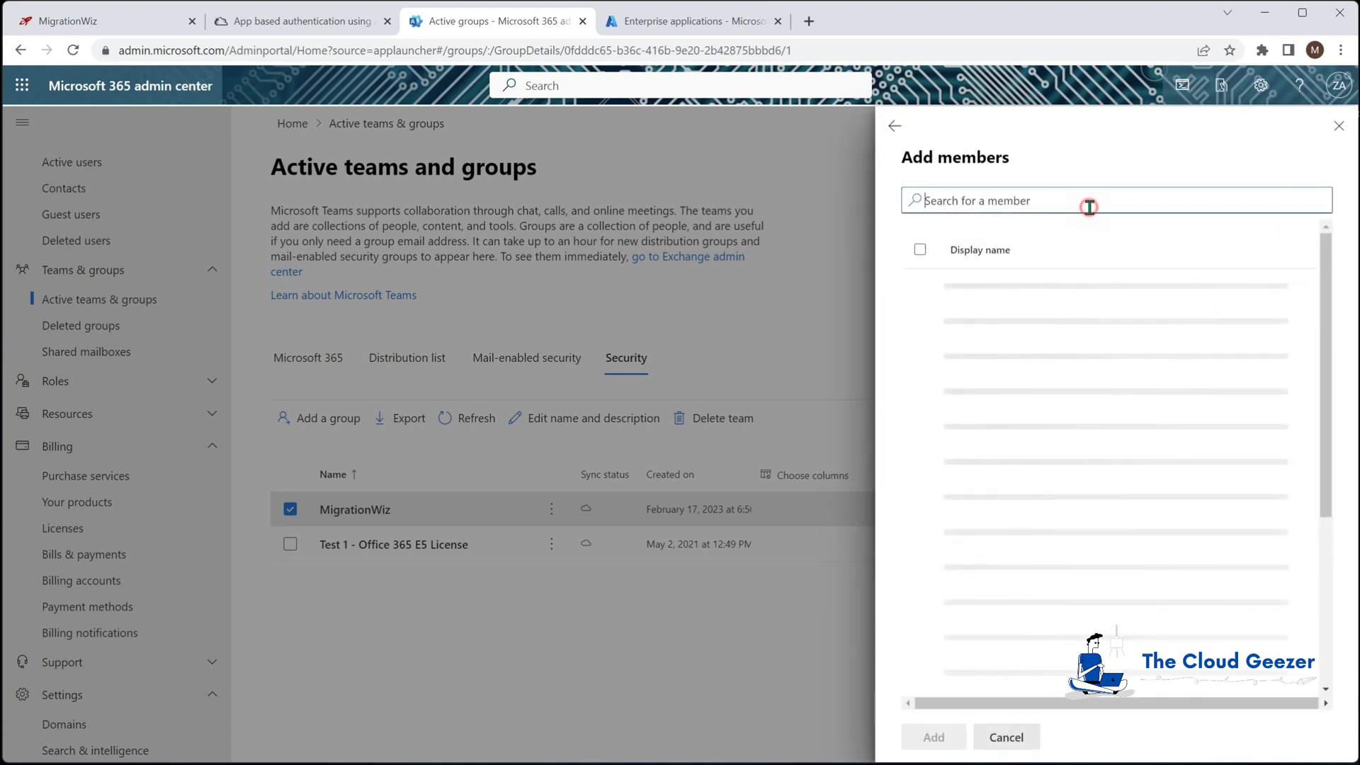
text(migwiz)
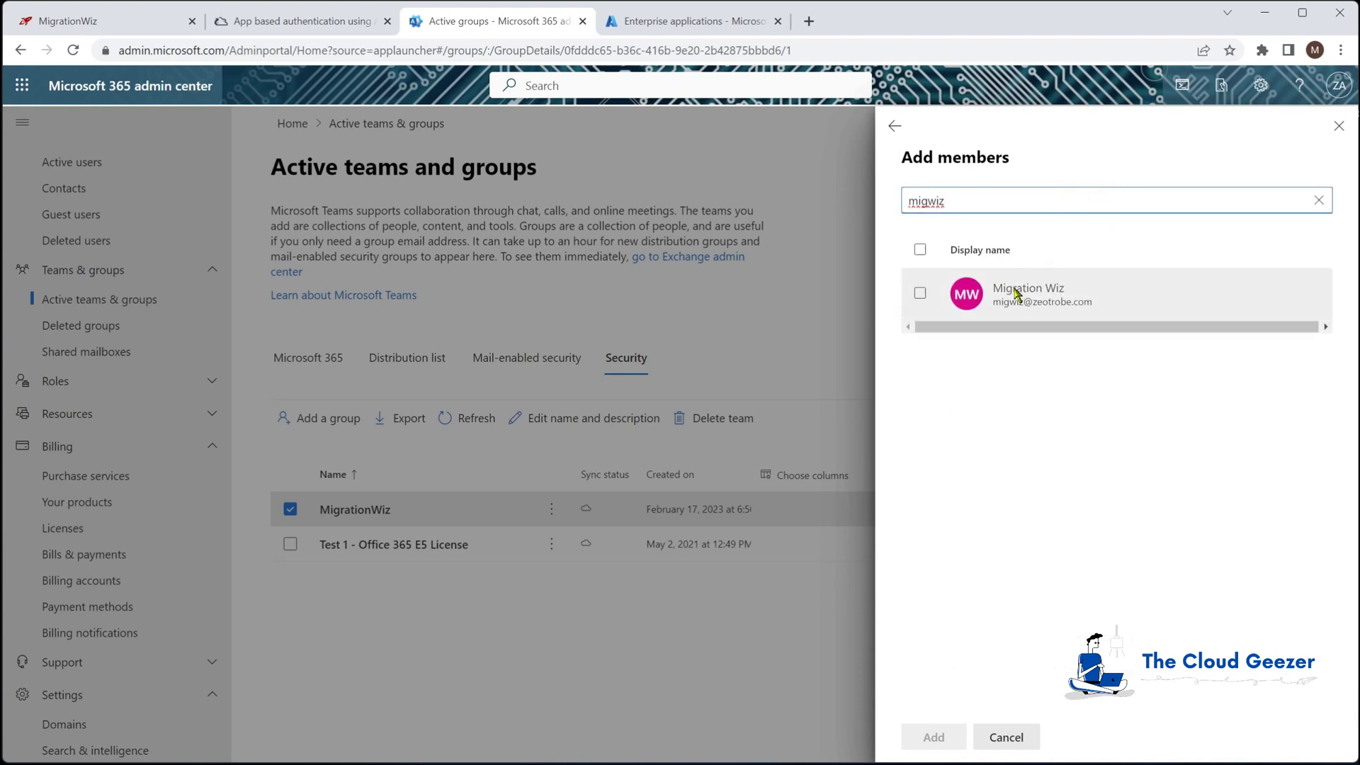
click(1017, 291)
click(949, 736)
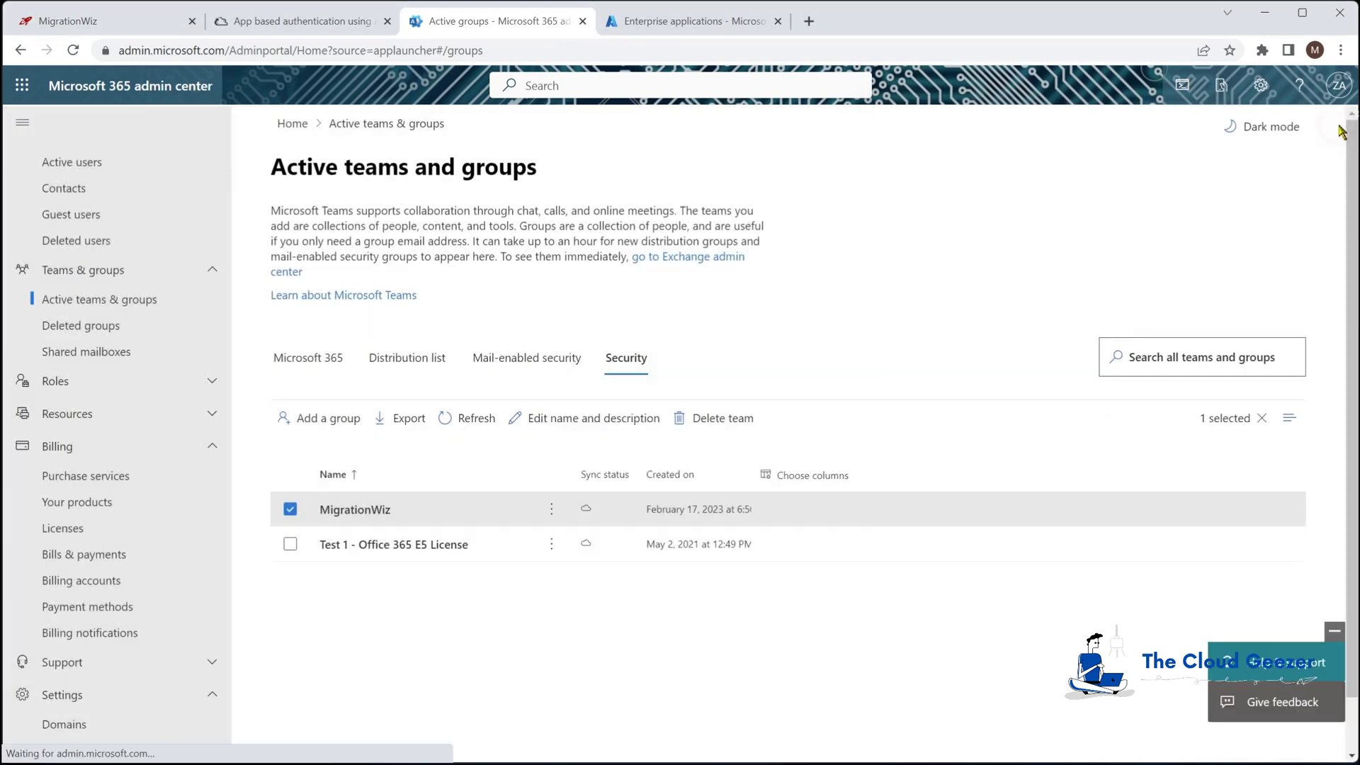
click(1339, 125)
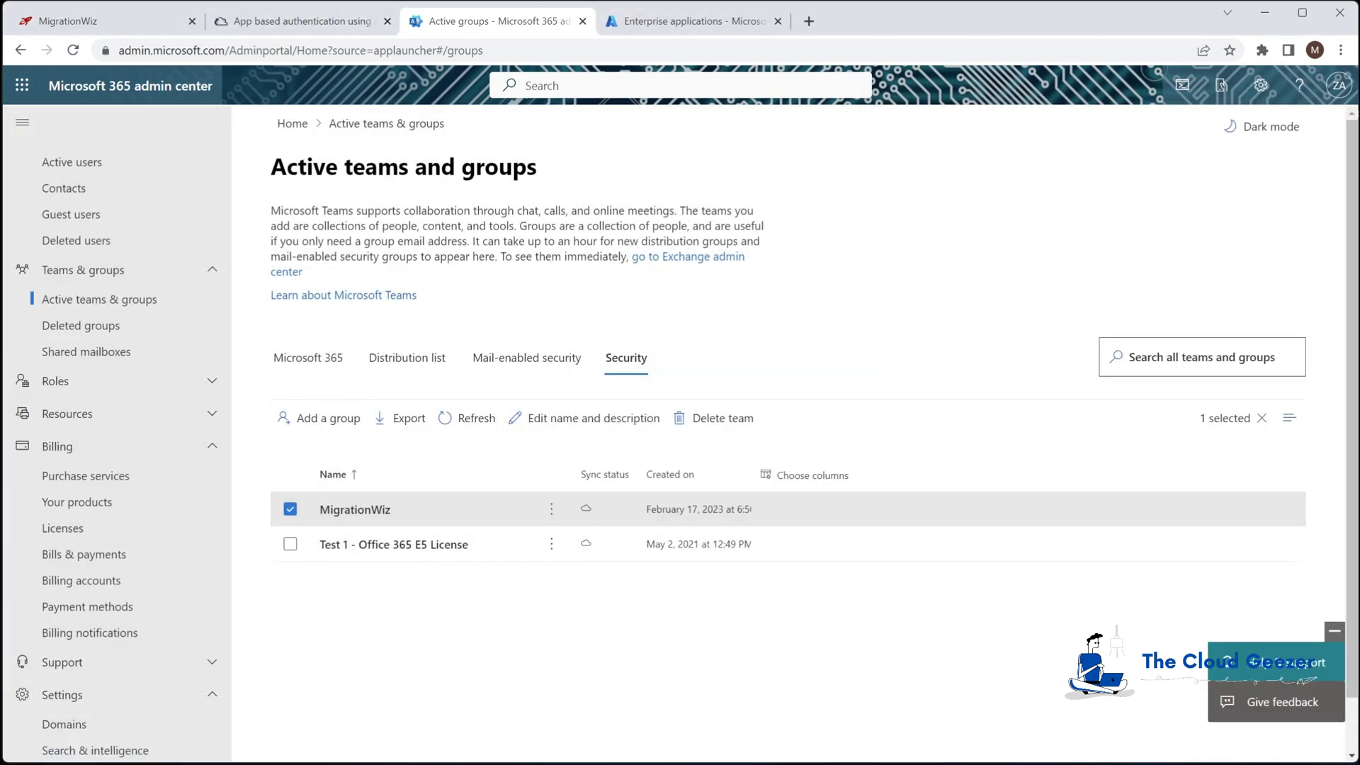
key(ctrl+1)
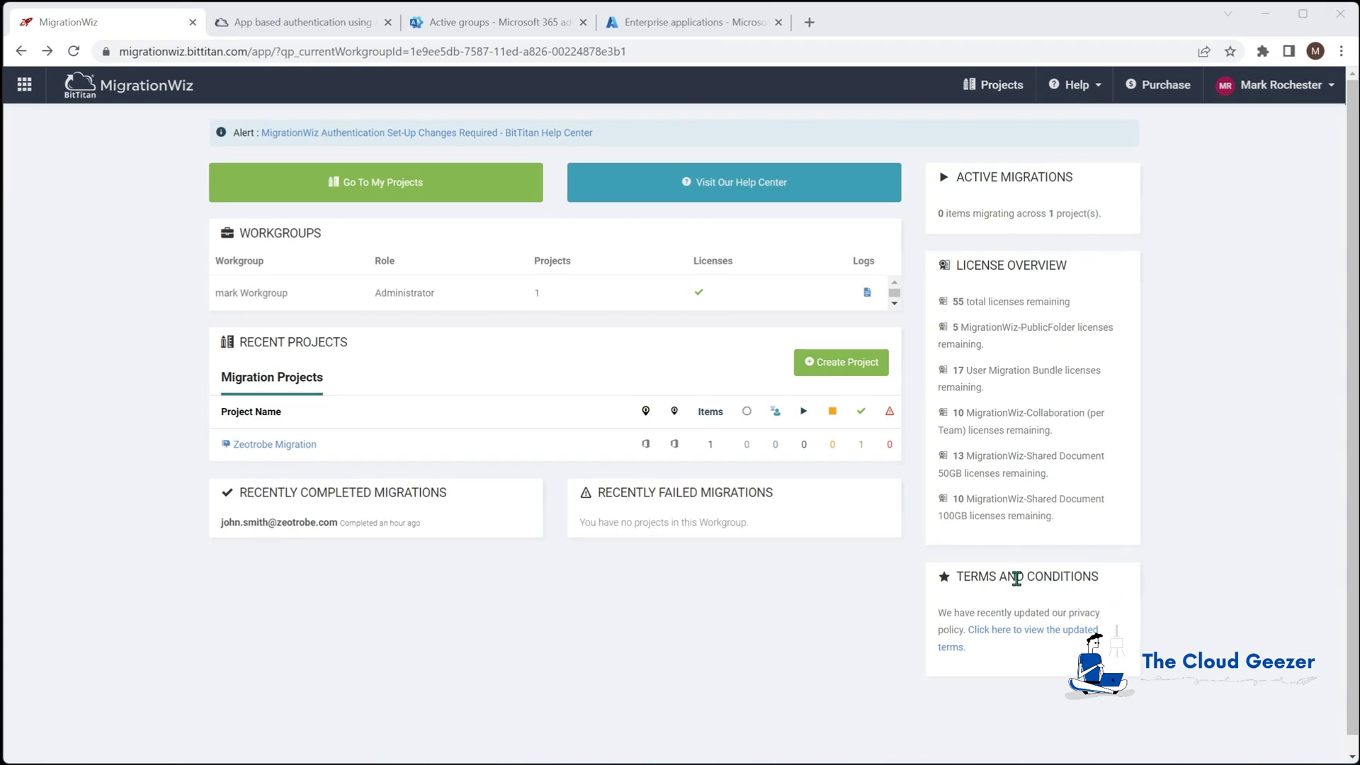
Create a new MigrationWiz project of type Document Project
click(825, 365)
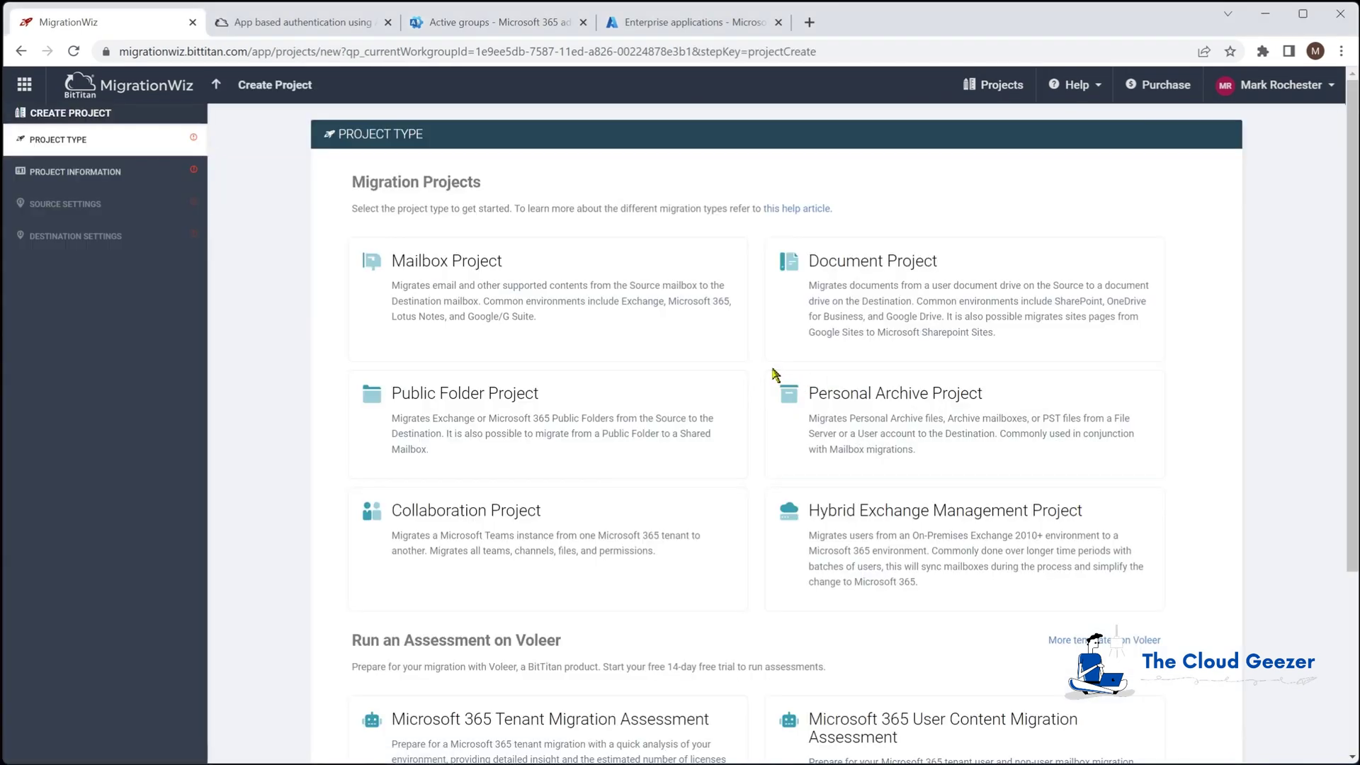
click(875, 287)
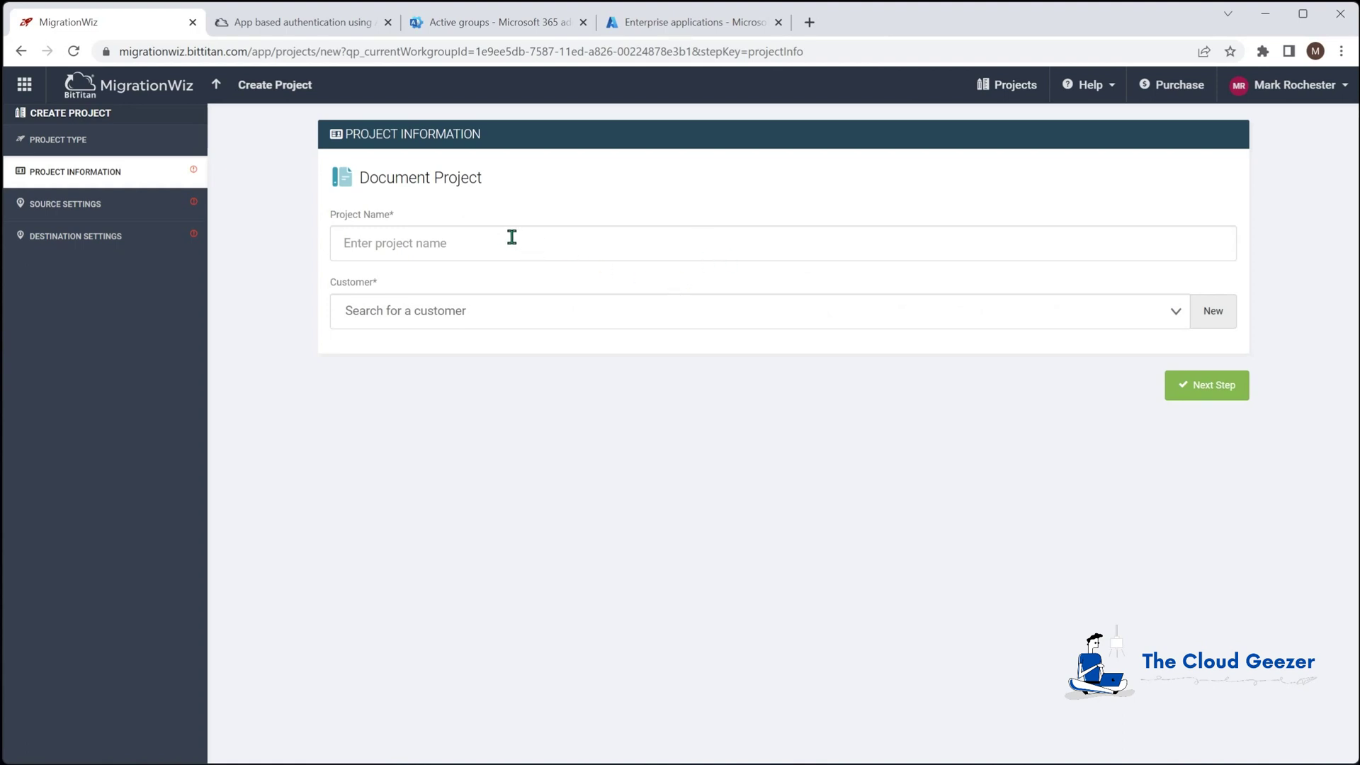
Name the project Zeotrobe OneDrive Migration and assign it to customer Zeotrobe
text(Zeotrobe OneDrive Migration)
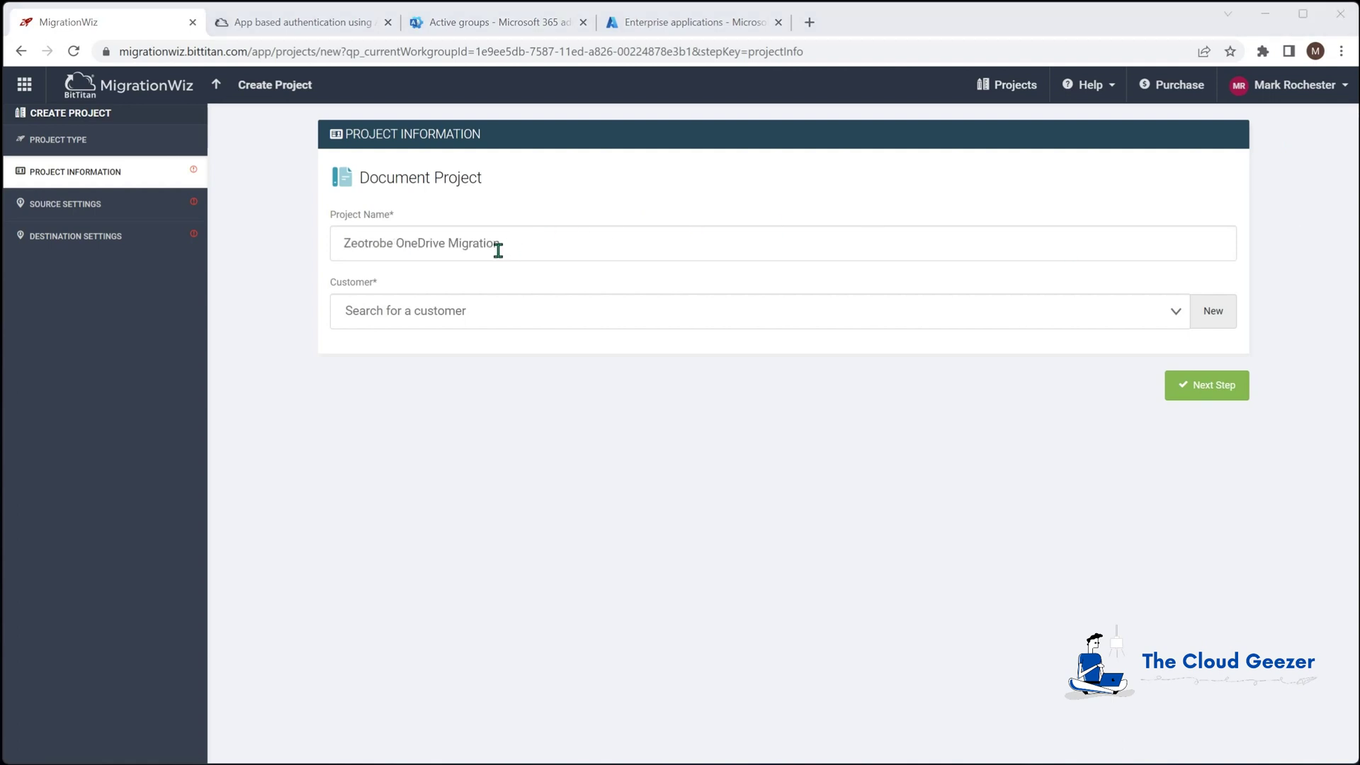
click(1170, 315)
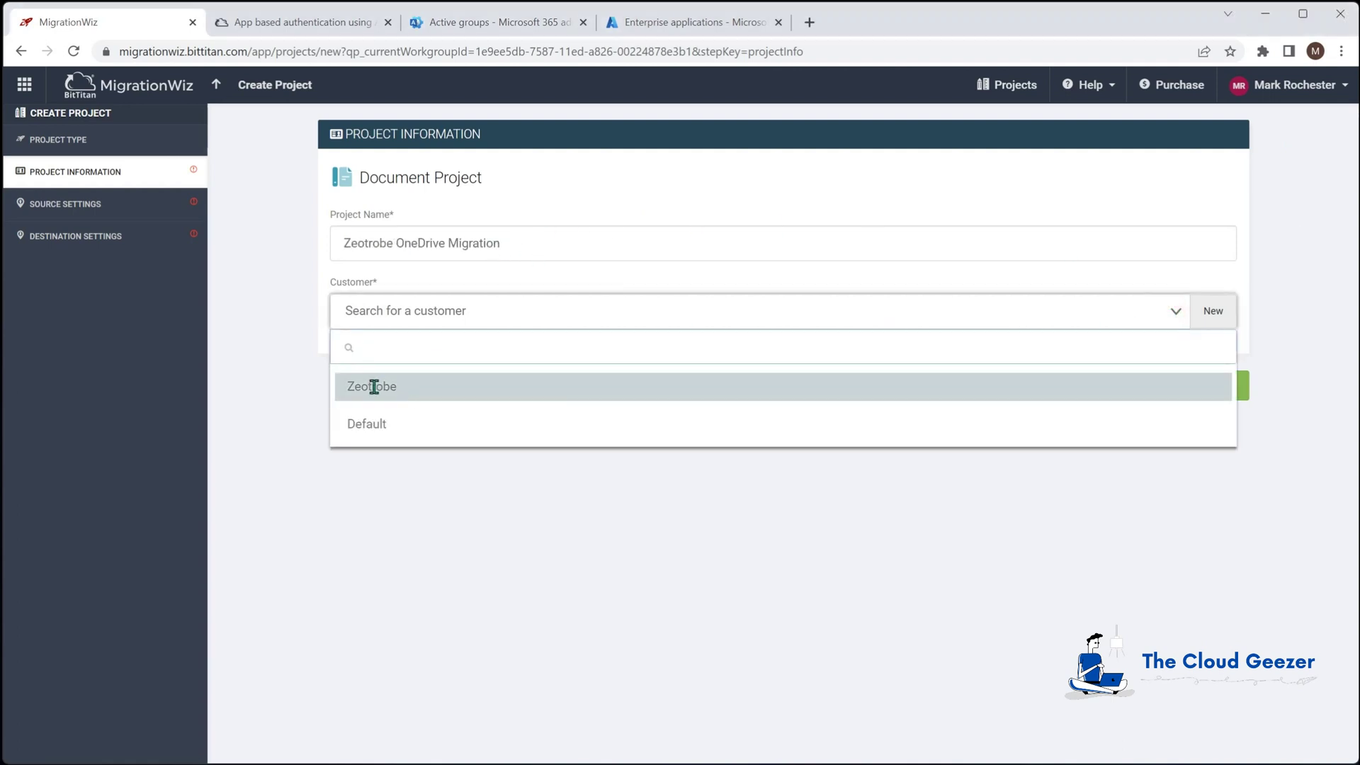
click(374, 388)
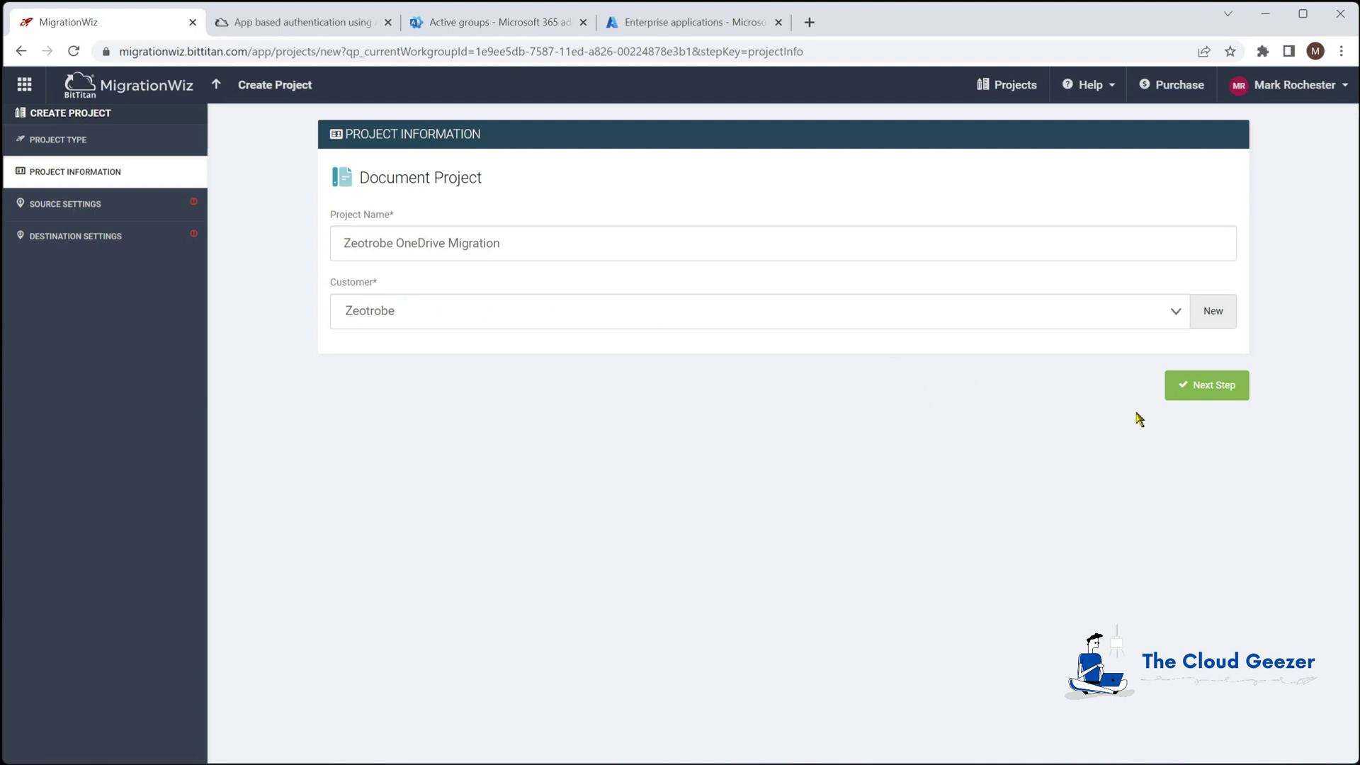
click(1213, 385)
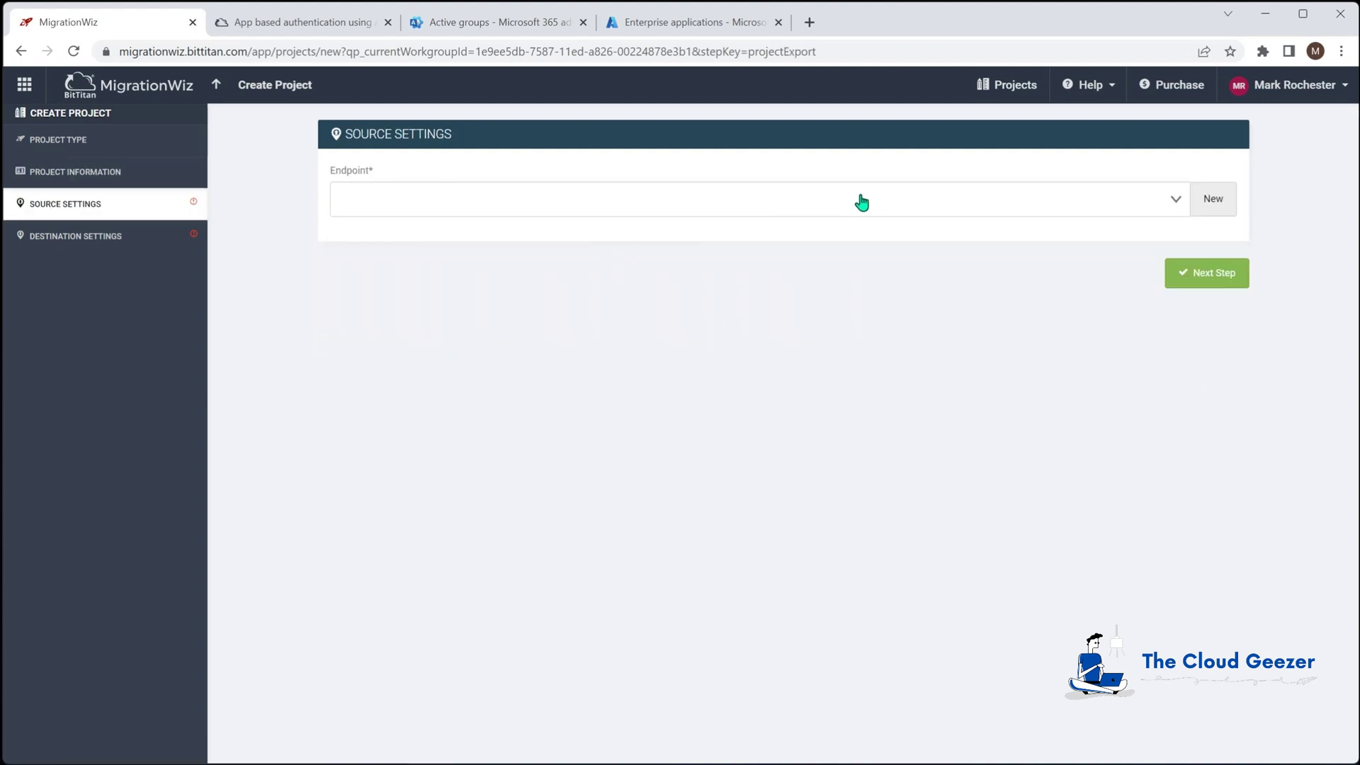
Add a OneDrive for Business source endpoint named Zeotrobe M365 with administrator username and password
click(1214, 198)
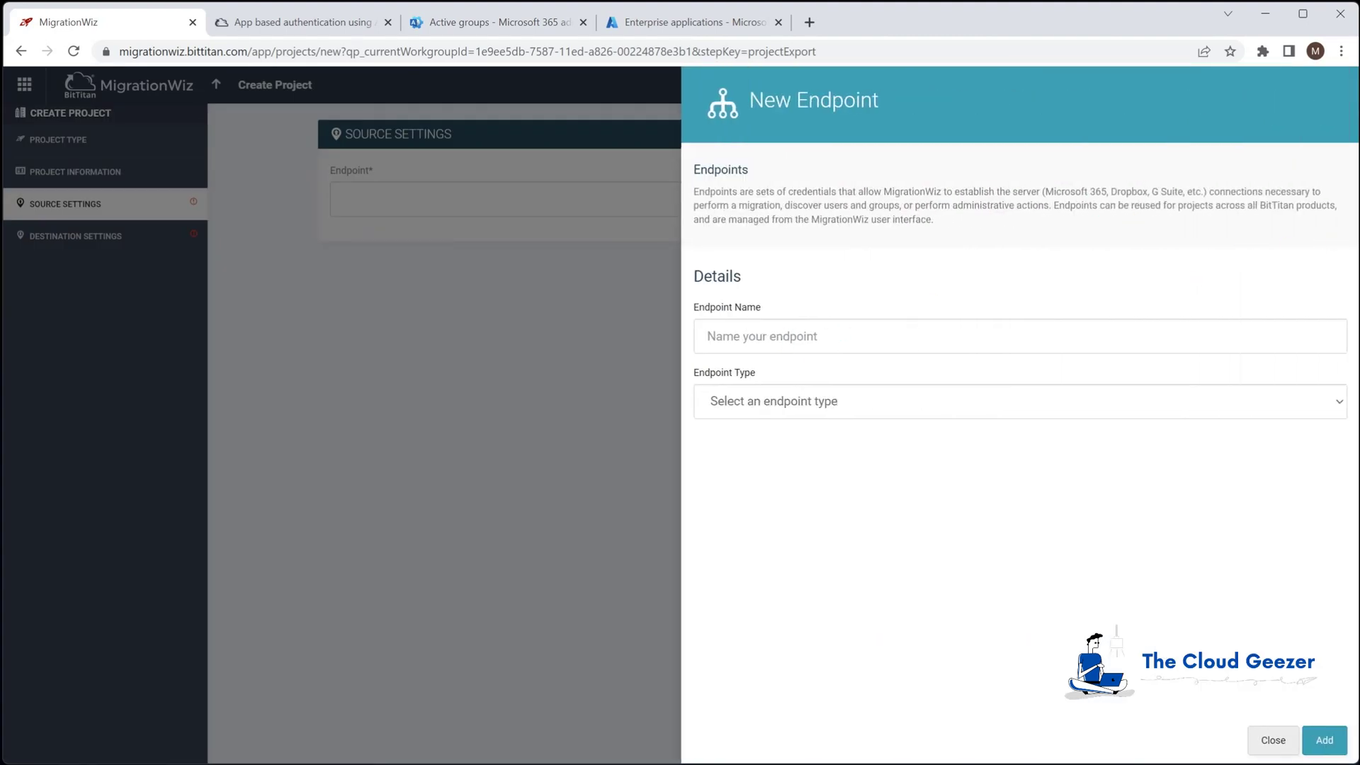
click(1316, 335)
text(Zeotrobe M365)
click(975, 405)
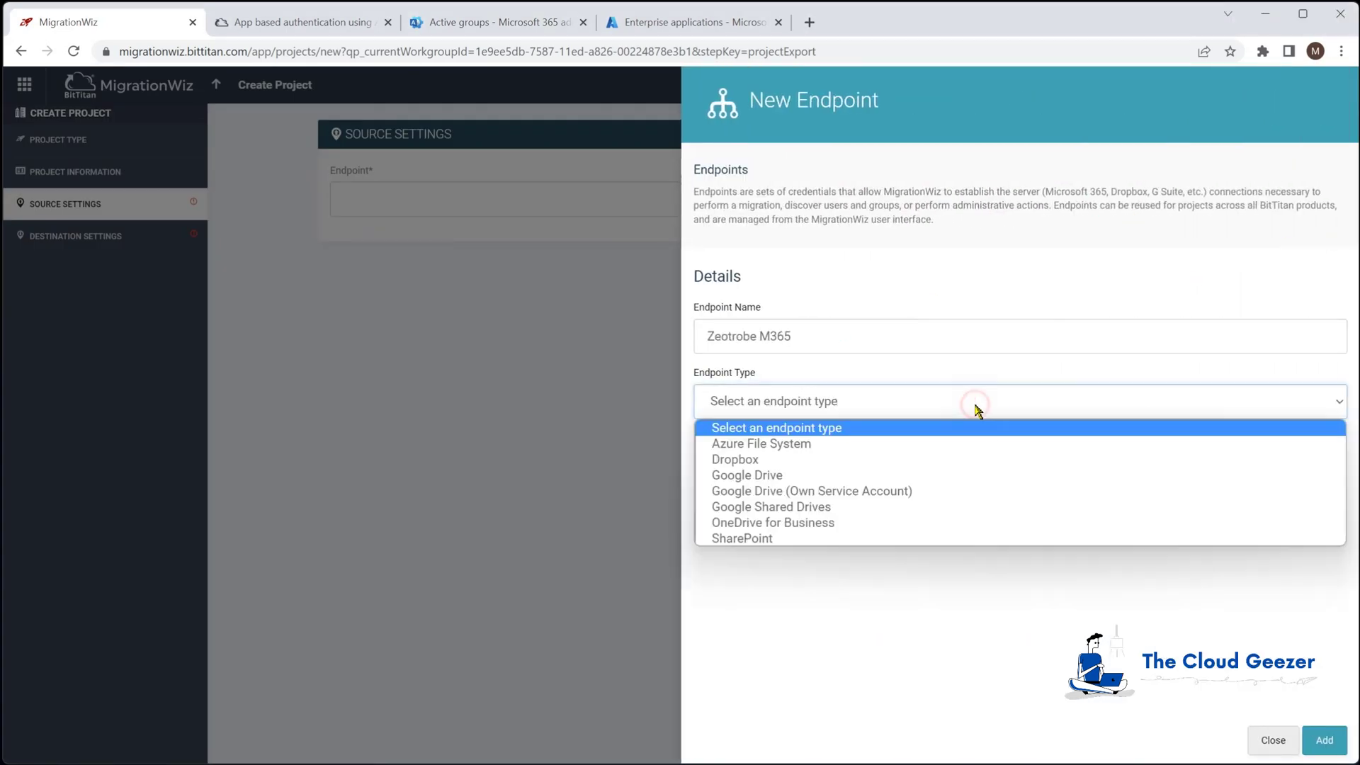
click(787, 524)
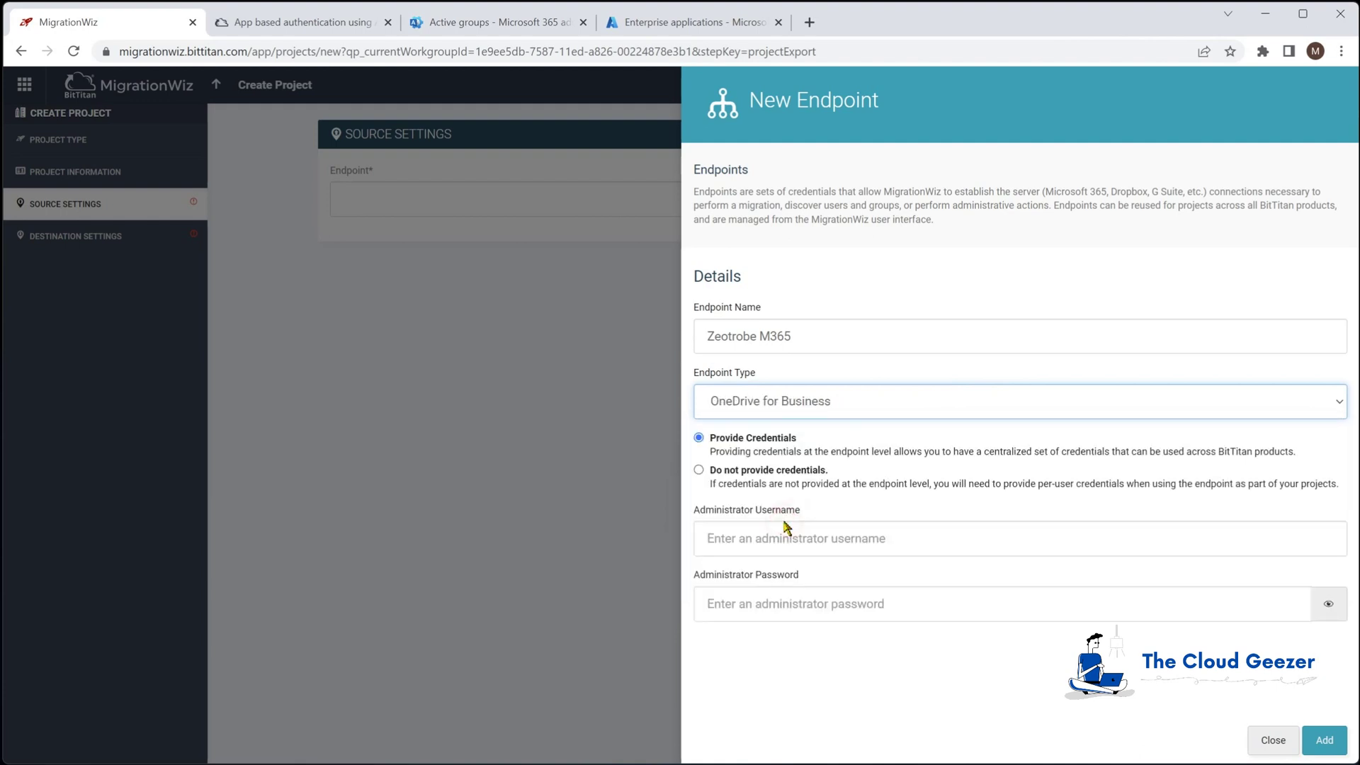
click(756, 542)
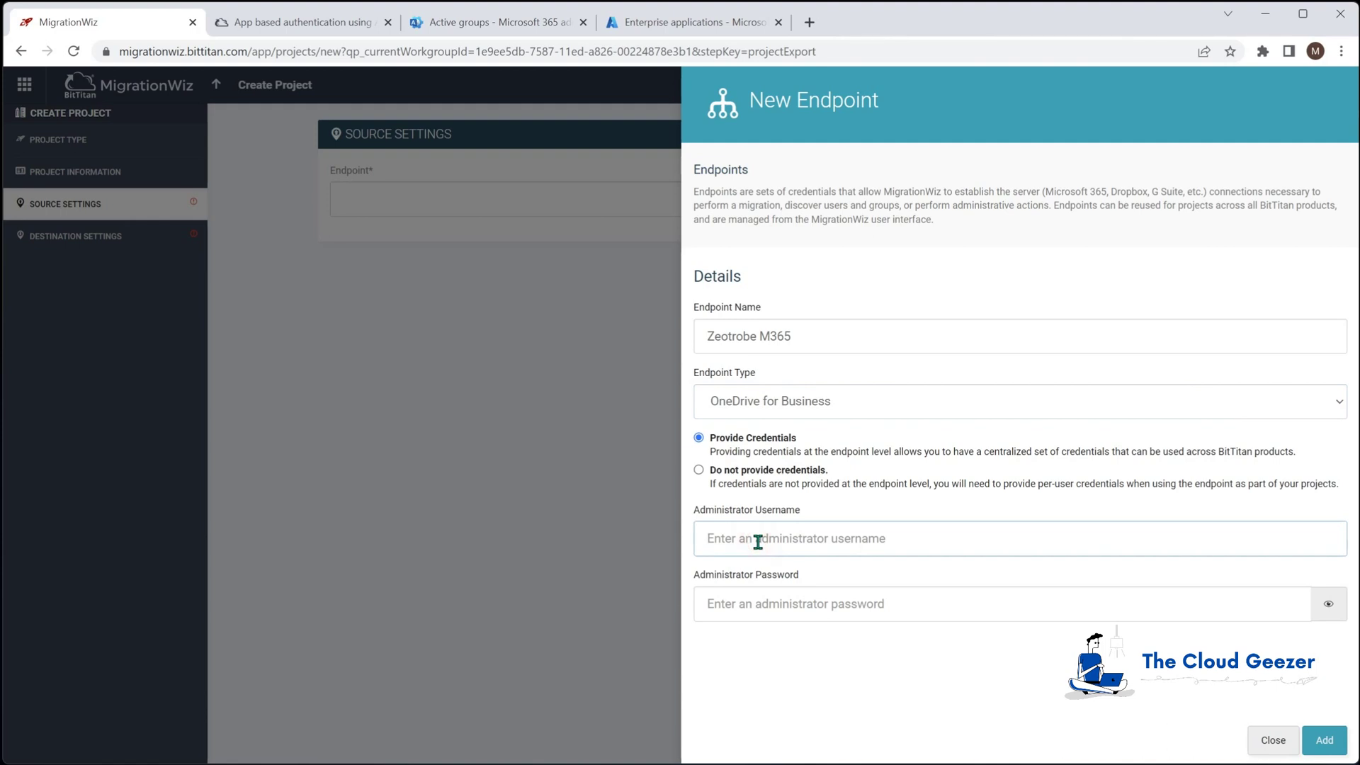
key(Tab)
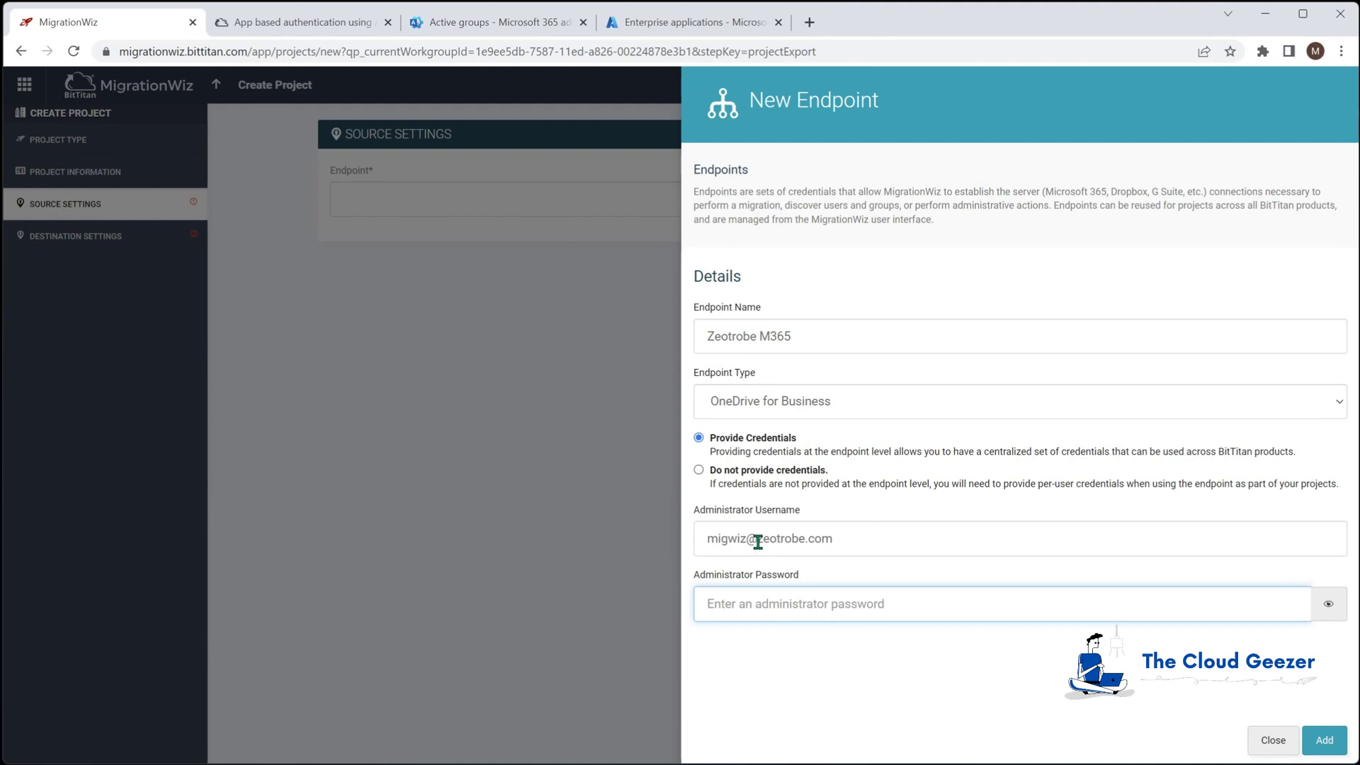
text(*)
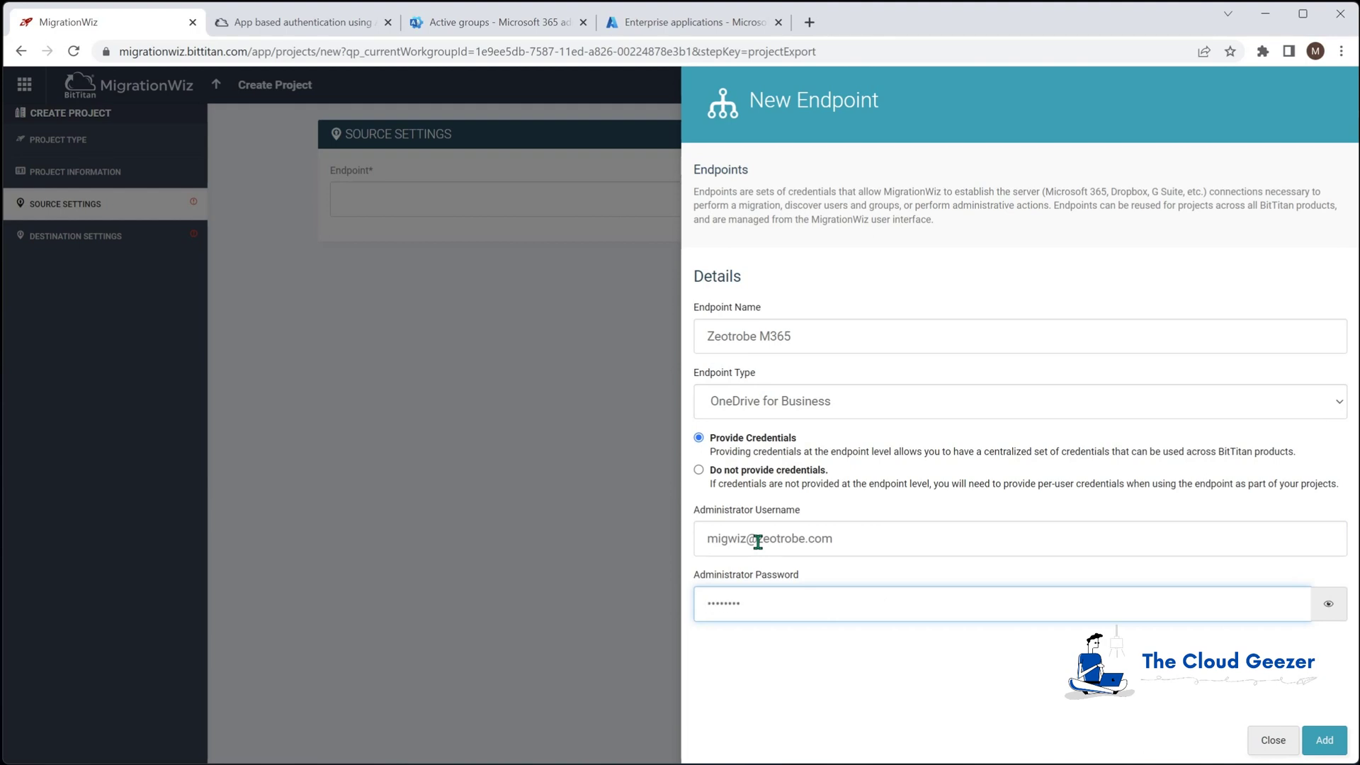
click(1324, 739)
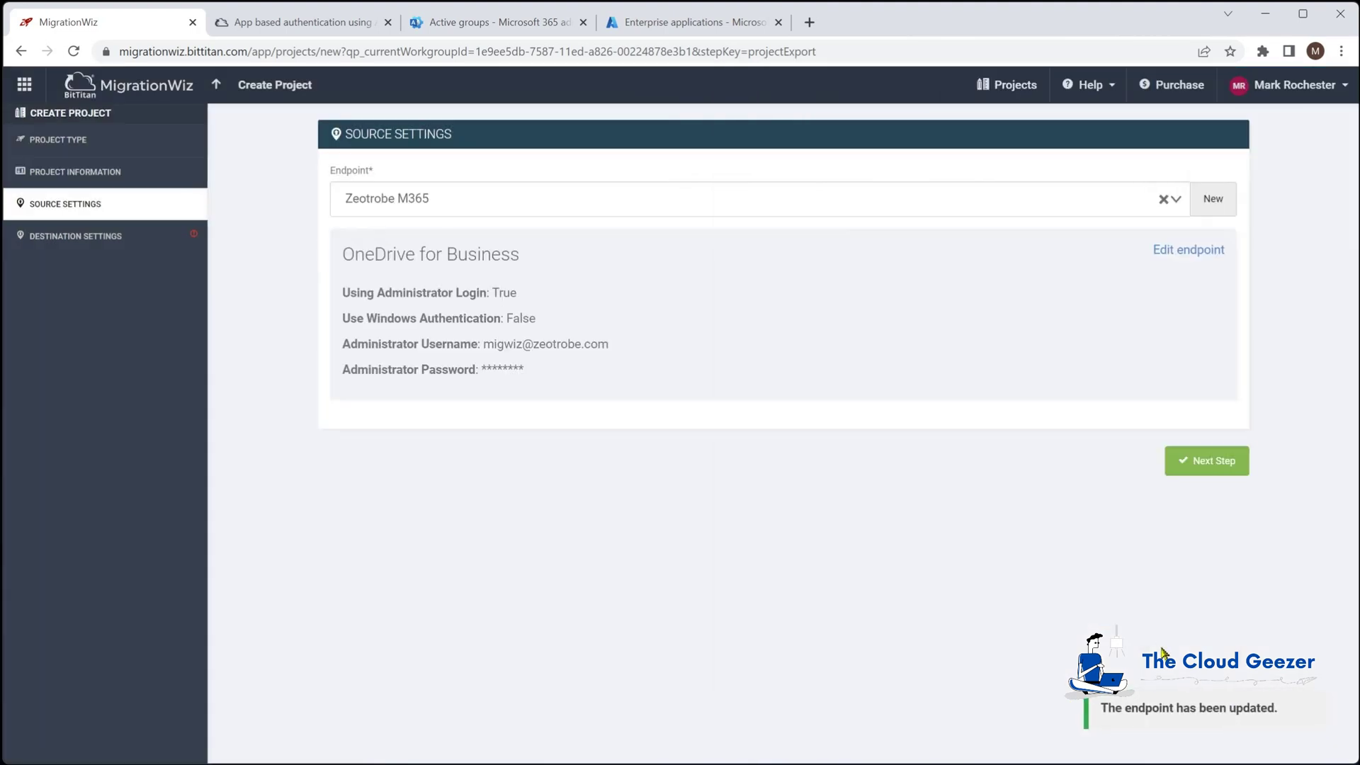
Add a OneDrive for Business destination endpoint named Planeium M365 with the administrator's email and password
click(1224, 464)
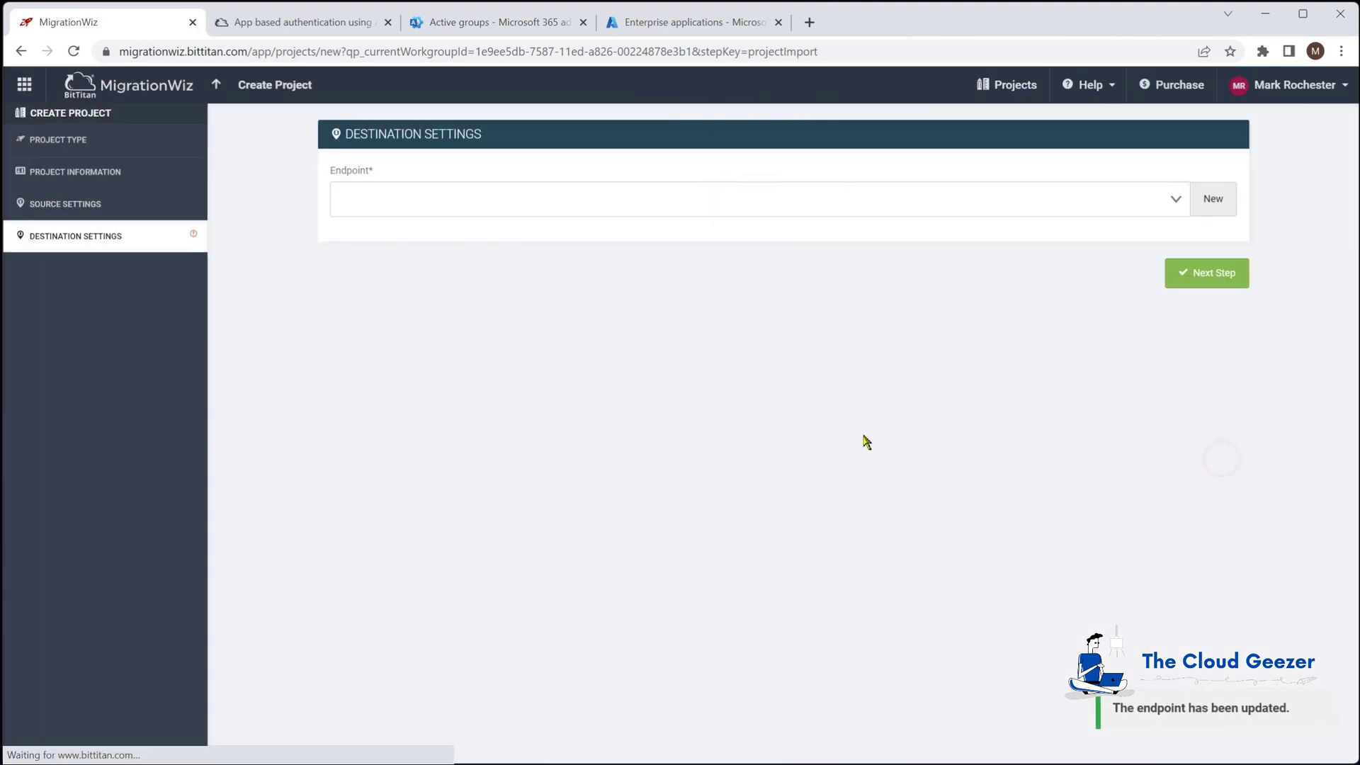
click(1214, 204)
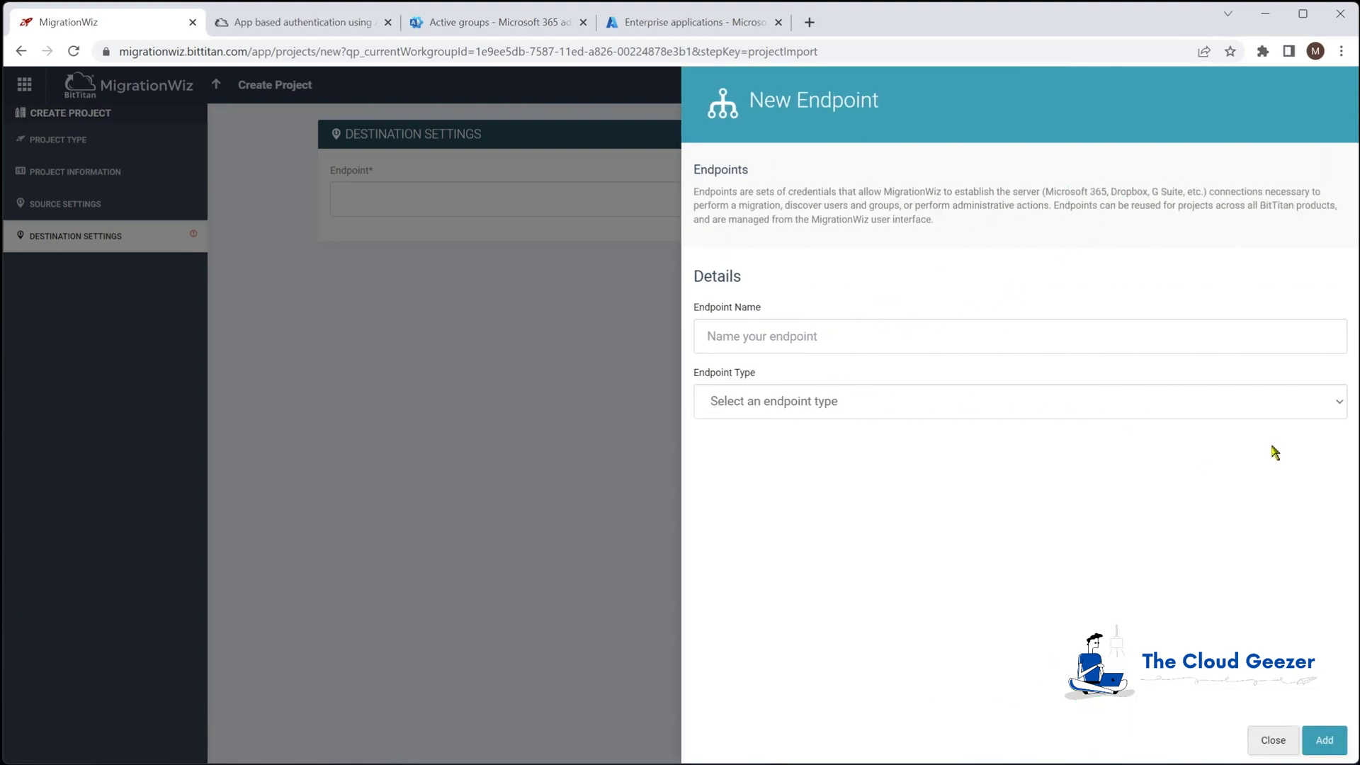
text(Planeium M365)
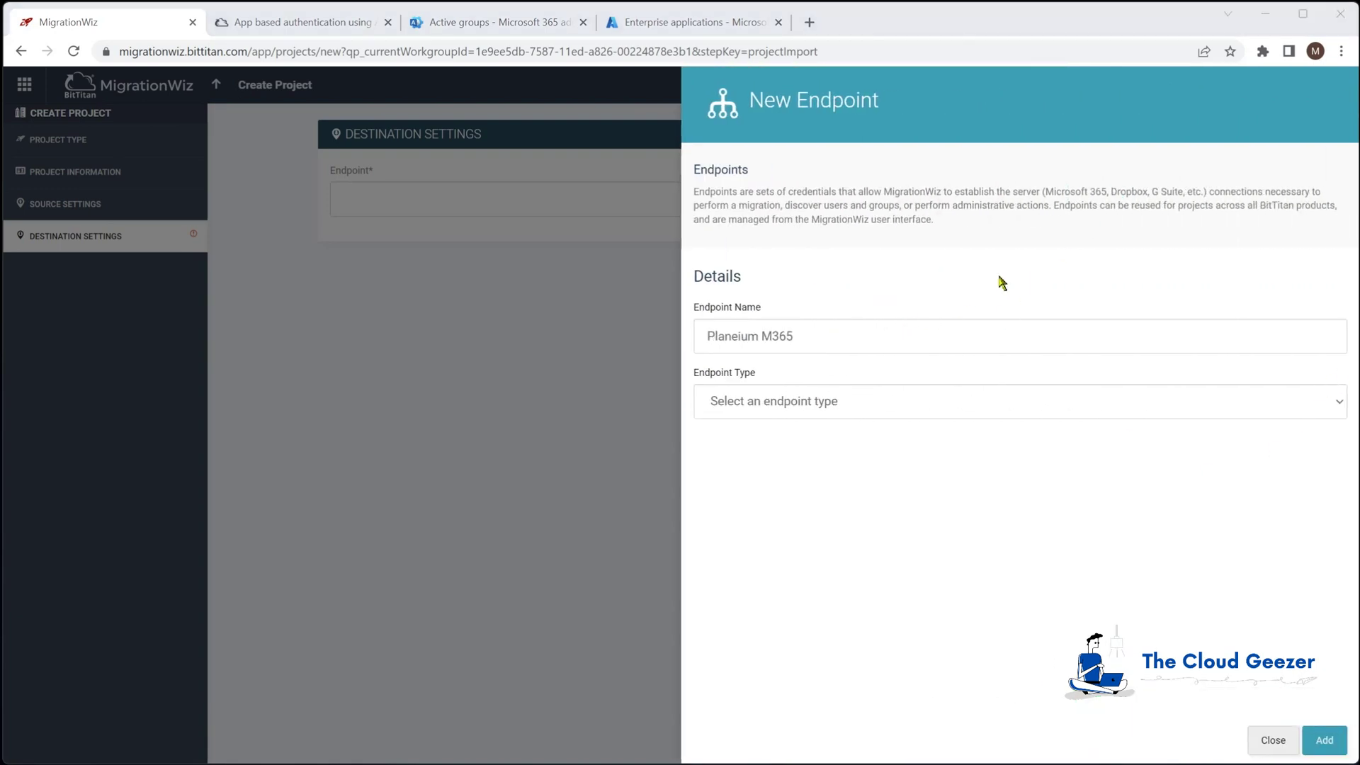
click(856, 408)
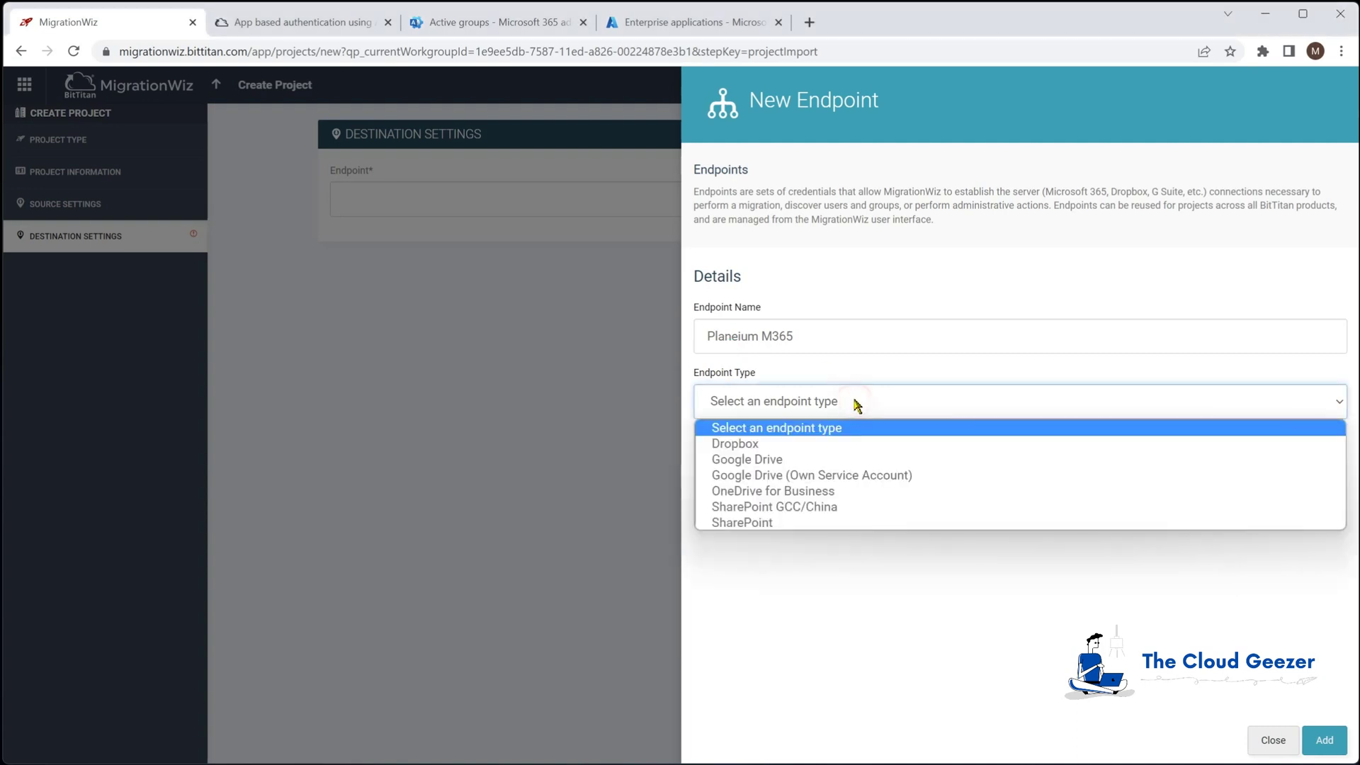
click(810, 496)
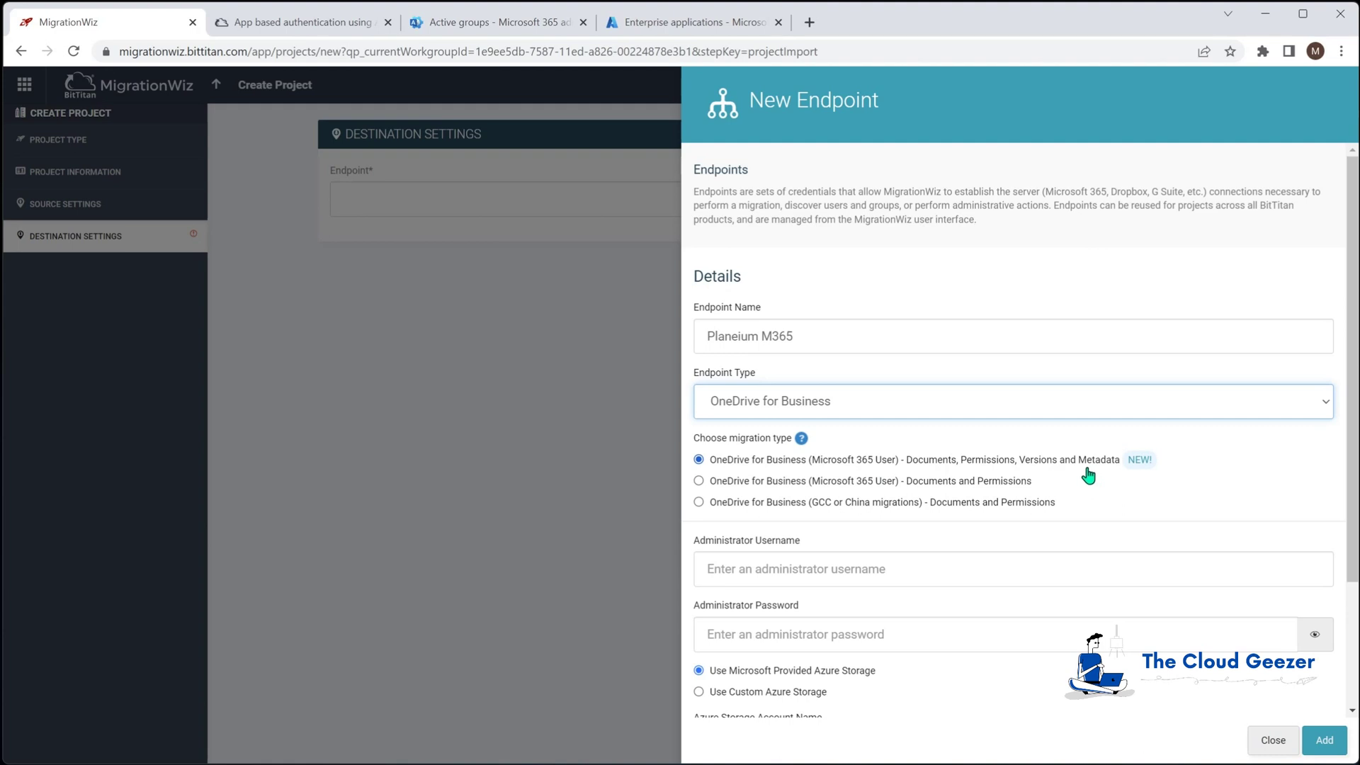
click(881, 571)
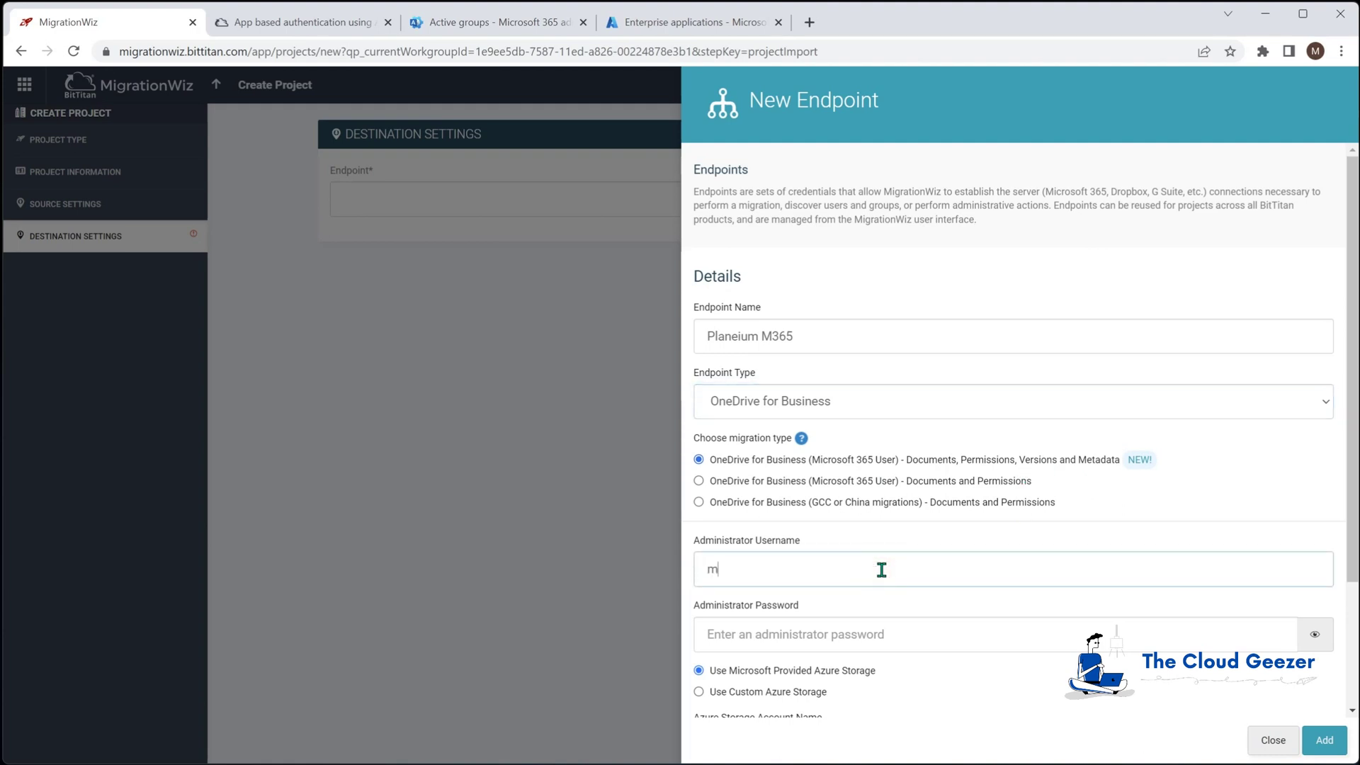
key(Tab)
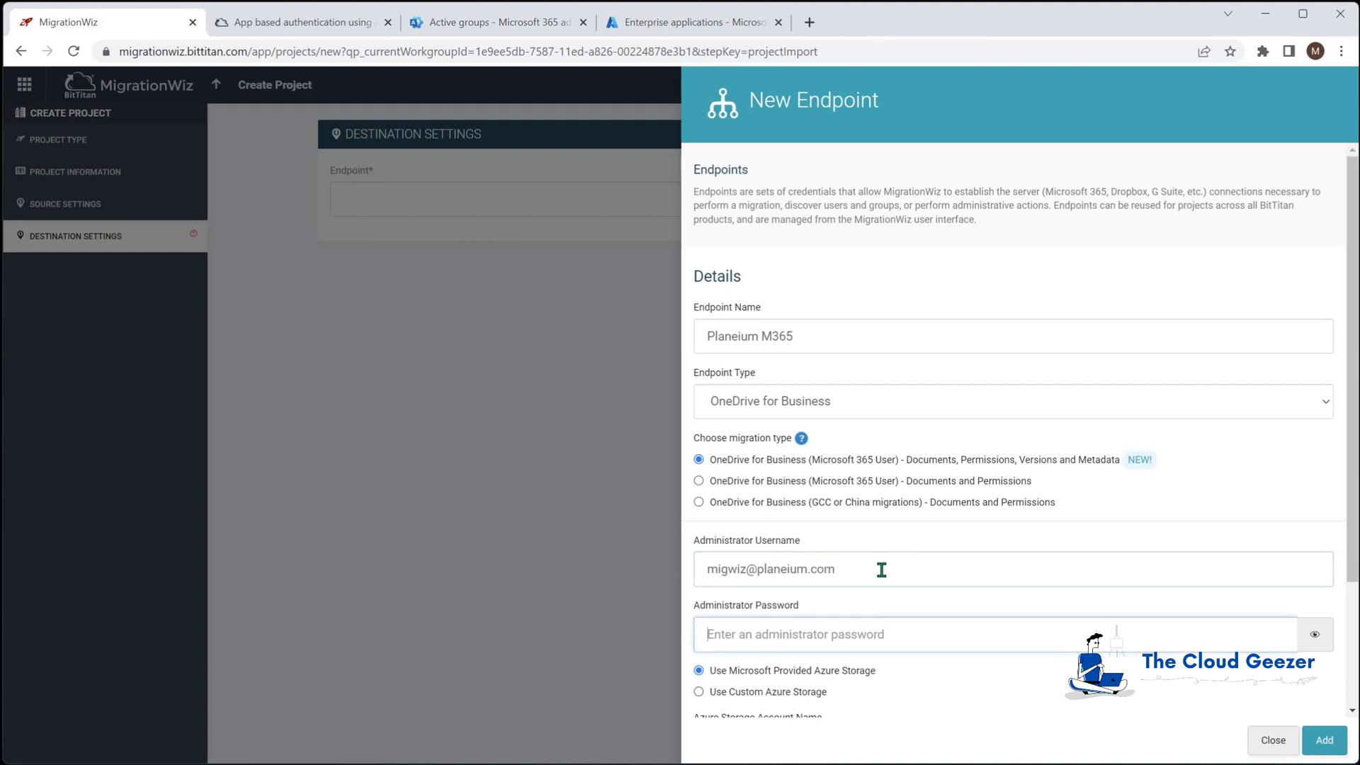
text(•)
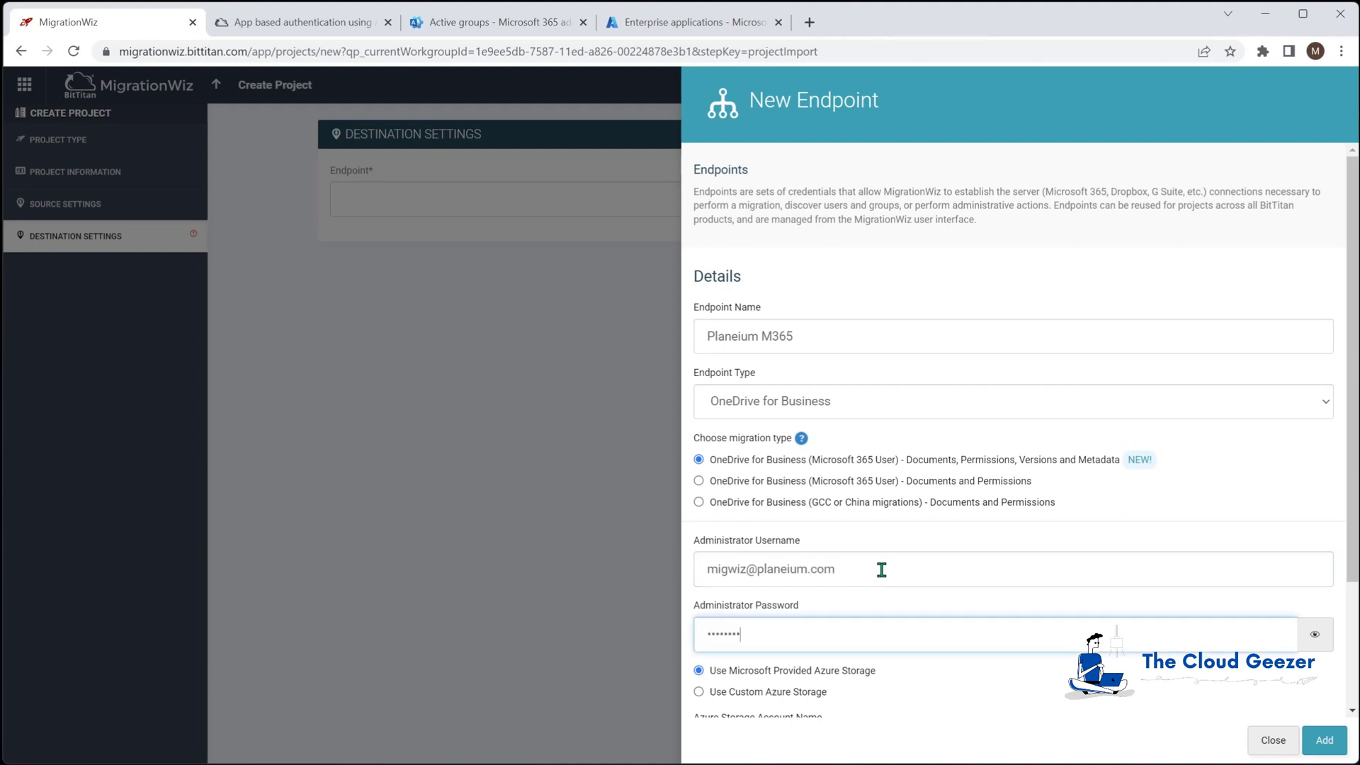
scroll(891, 535, down, 2)
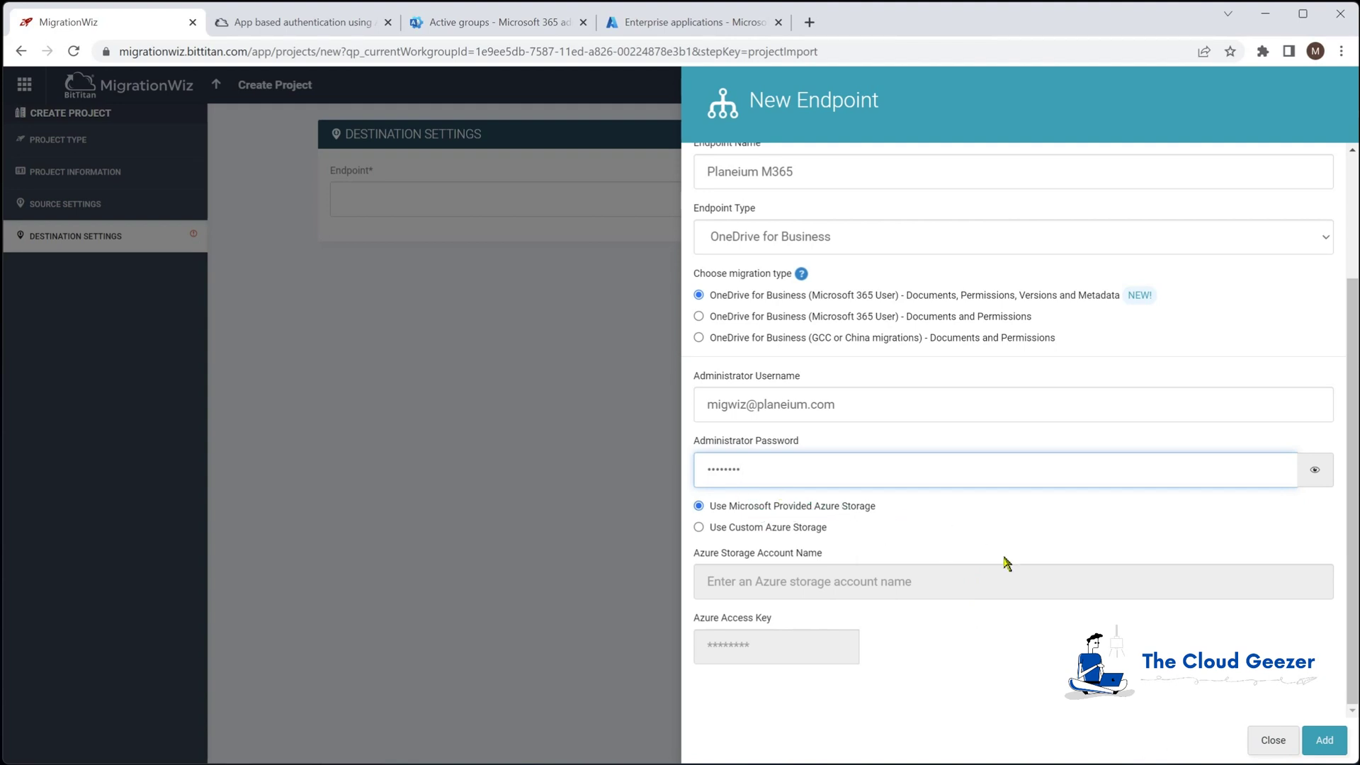
click(1323, 740)
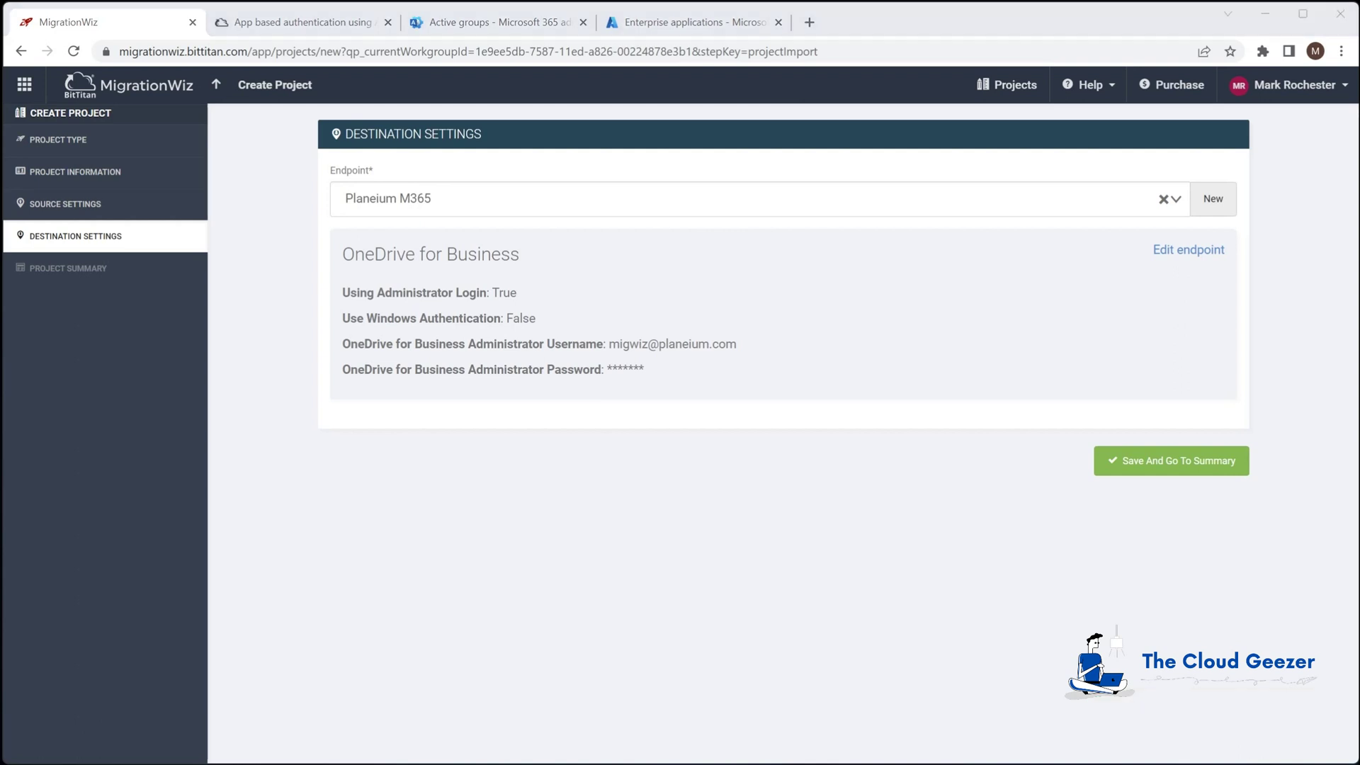
Paste UseApplicationPermission=1 from the help article into Advanced Options support options, then save the project
click(1157, 467)
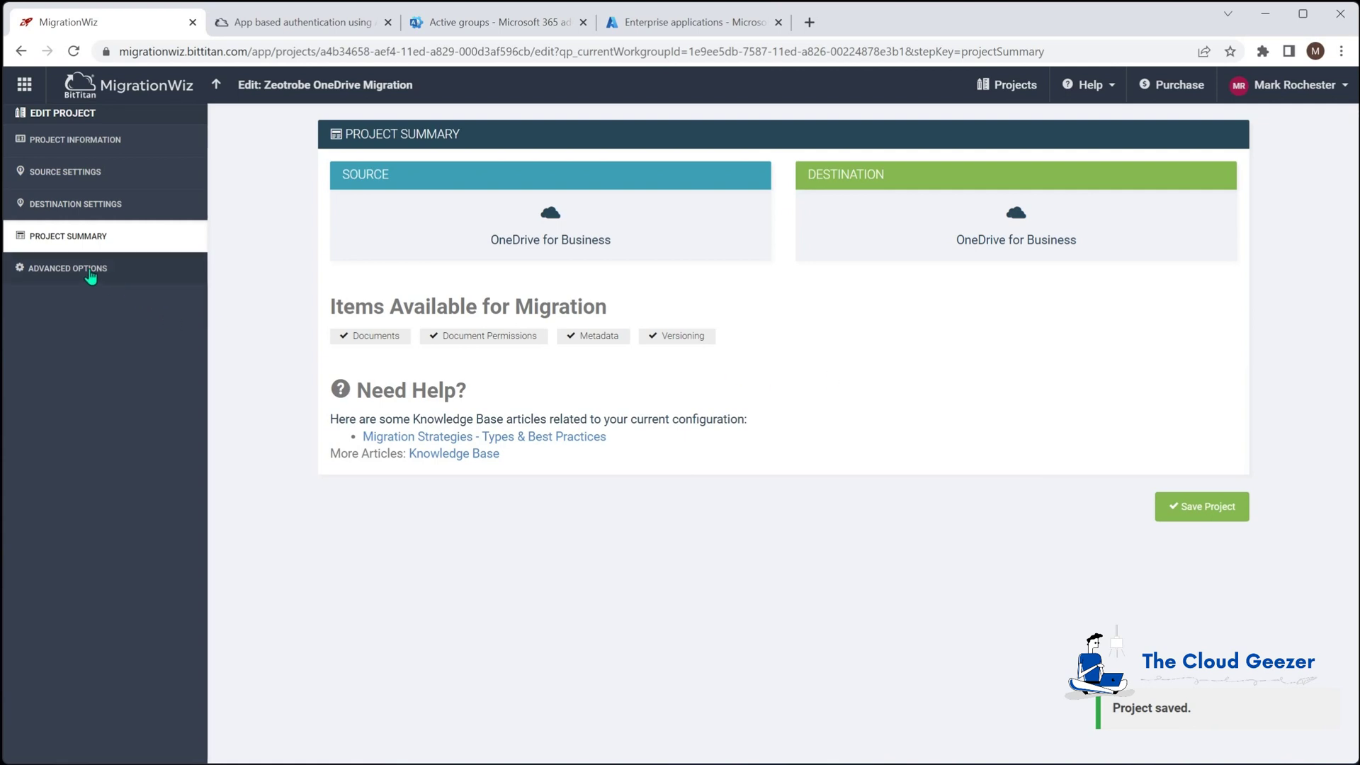
click(92, 269)
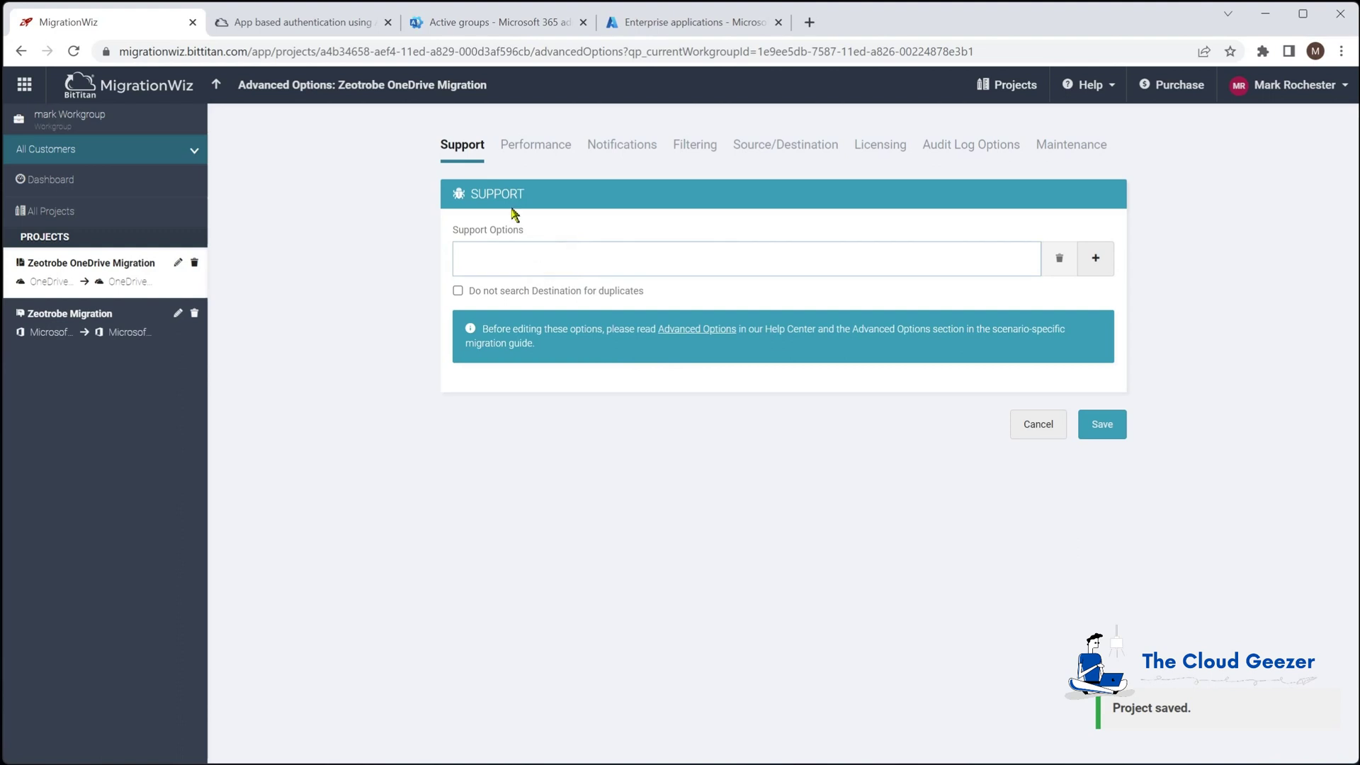
click(316, 21)
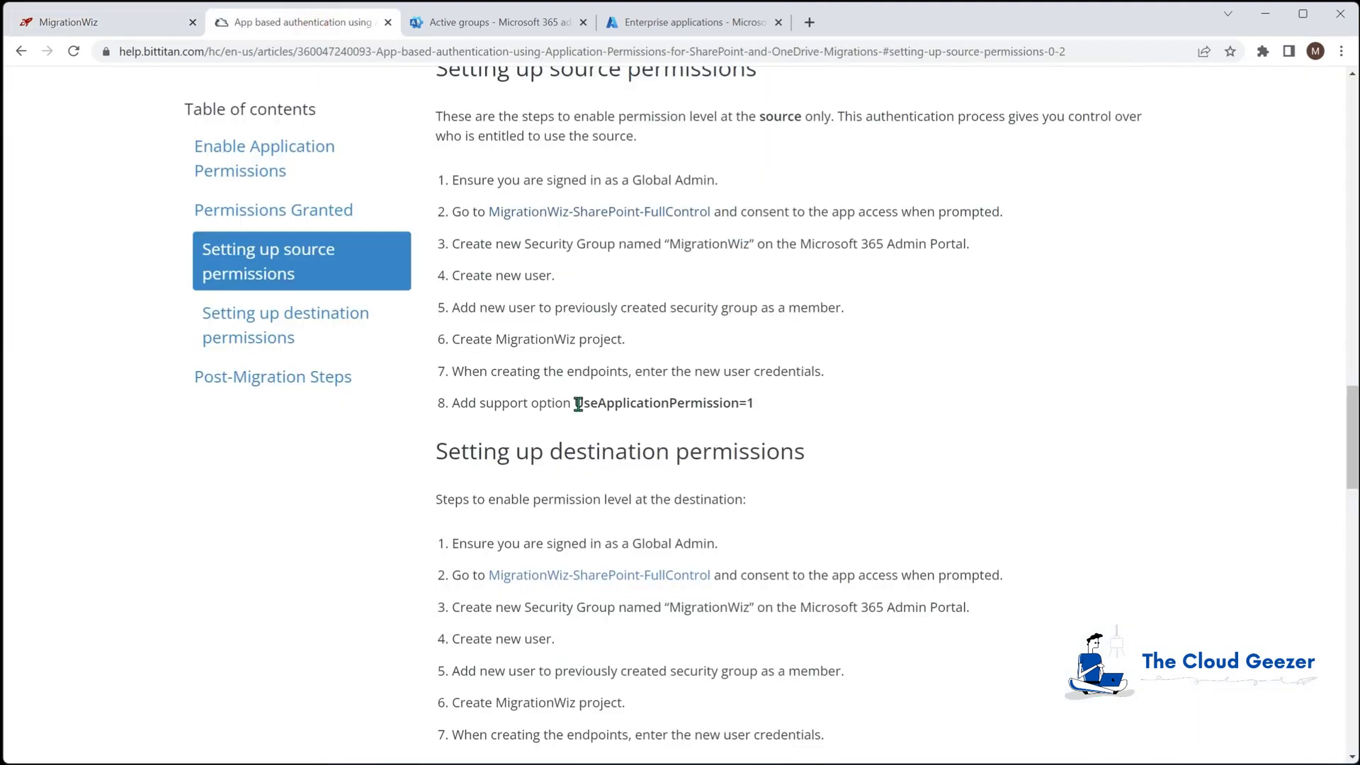
drag(575, 403, 756, 405)
key(ctrl+c)
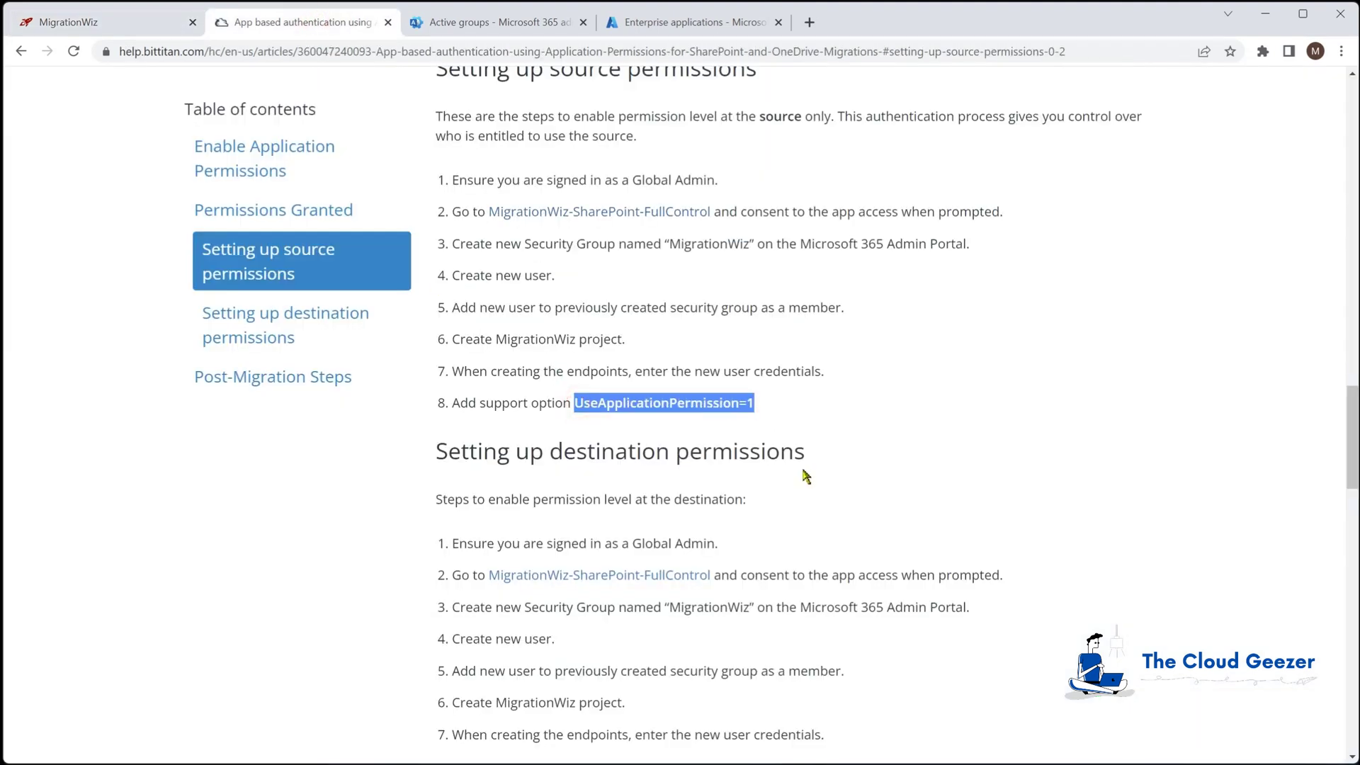
click(145, 27)
key(ctrl+v)
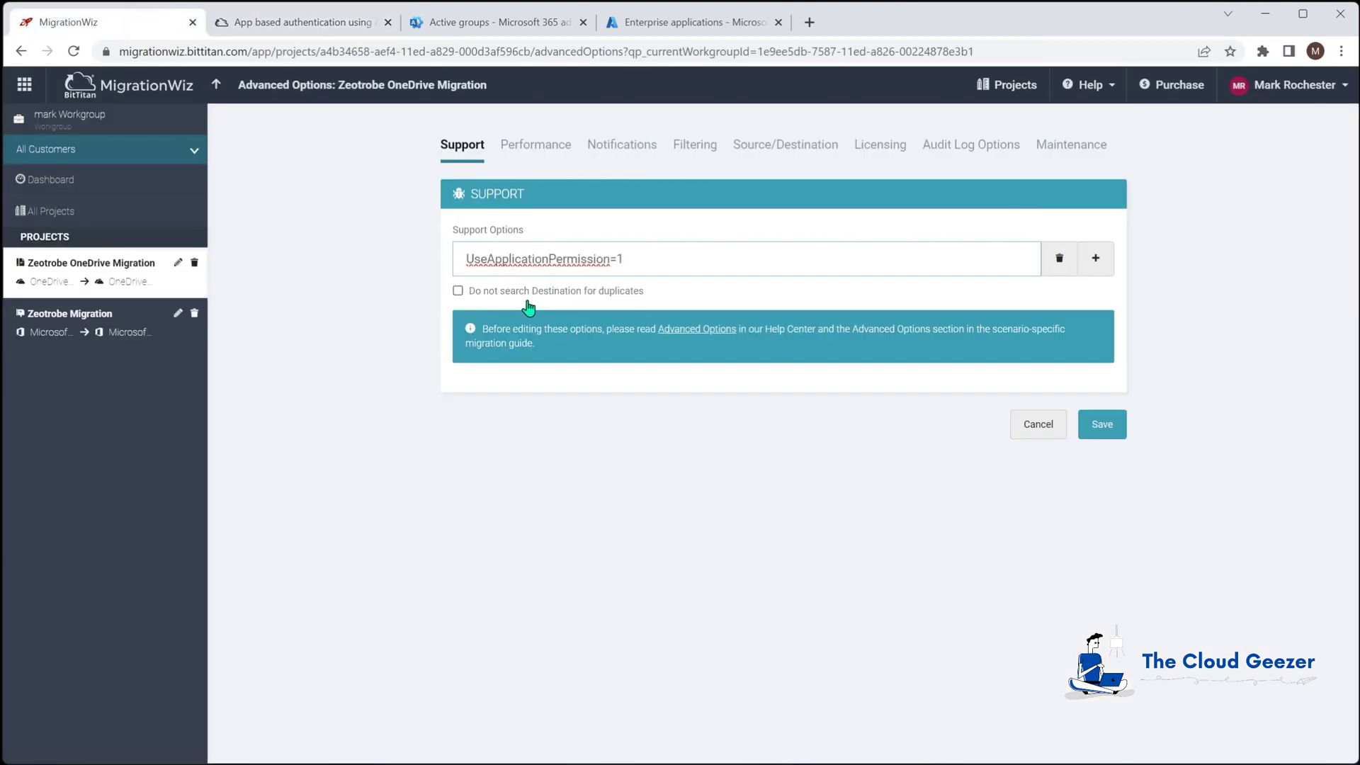
click(1109, 426)
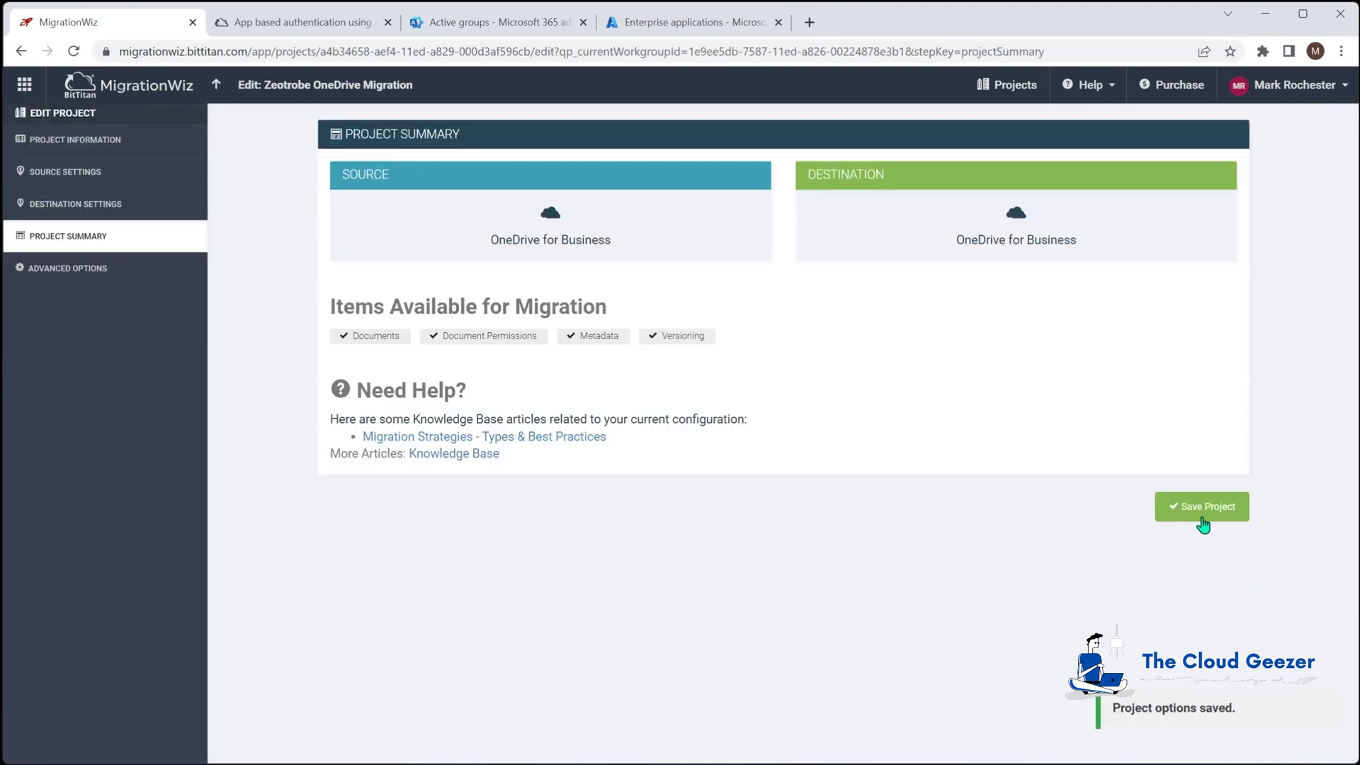
click(1203, 520)
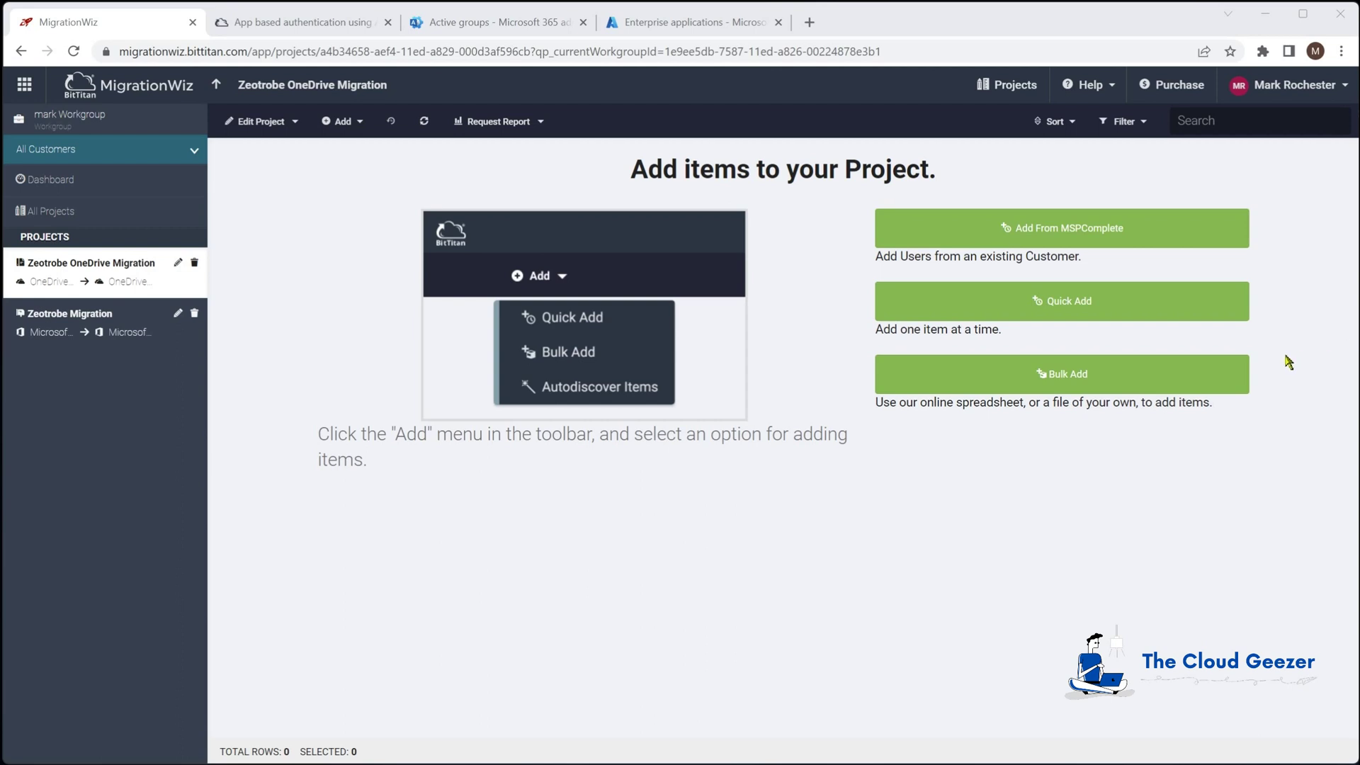
Cancel Quick Add, then add the customer's only user from MSPComplete to the project
click(1035, 307)
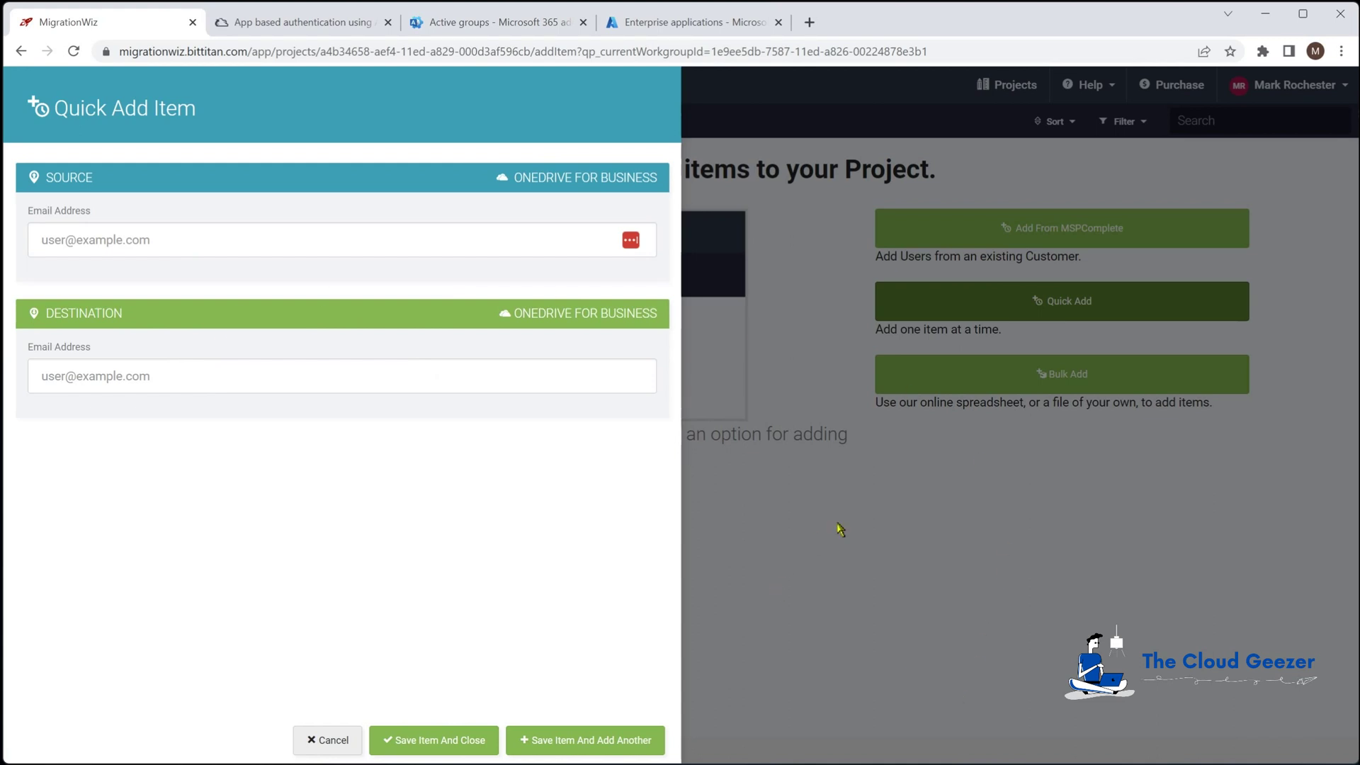
click(336, 740)
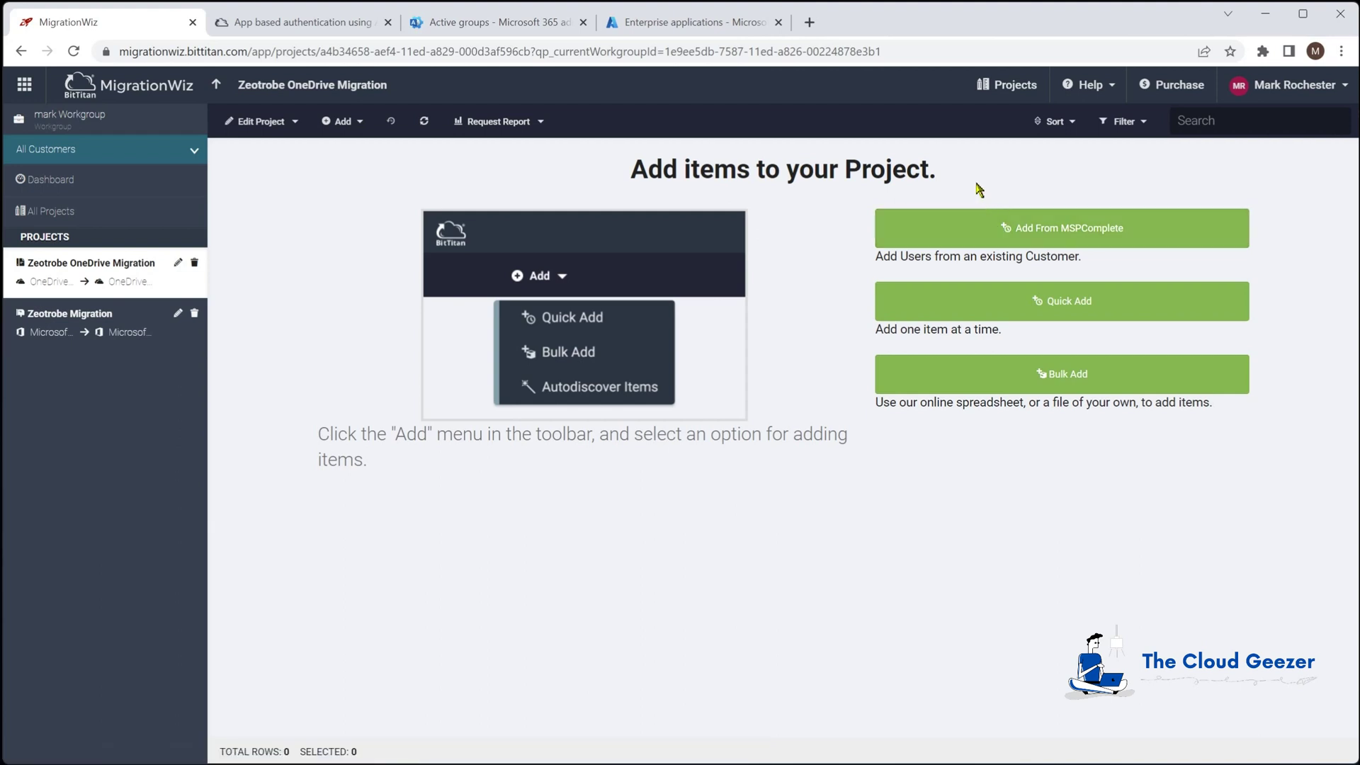
click(1085, 230)
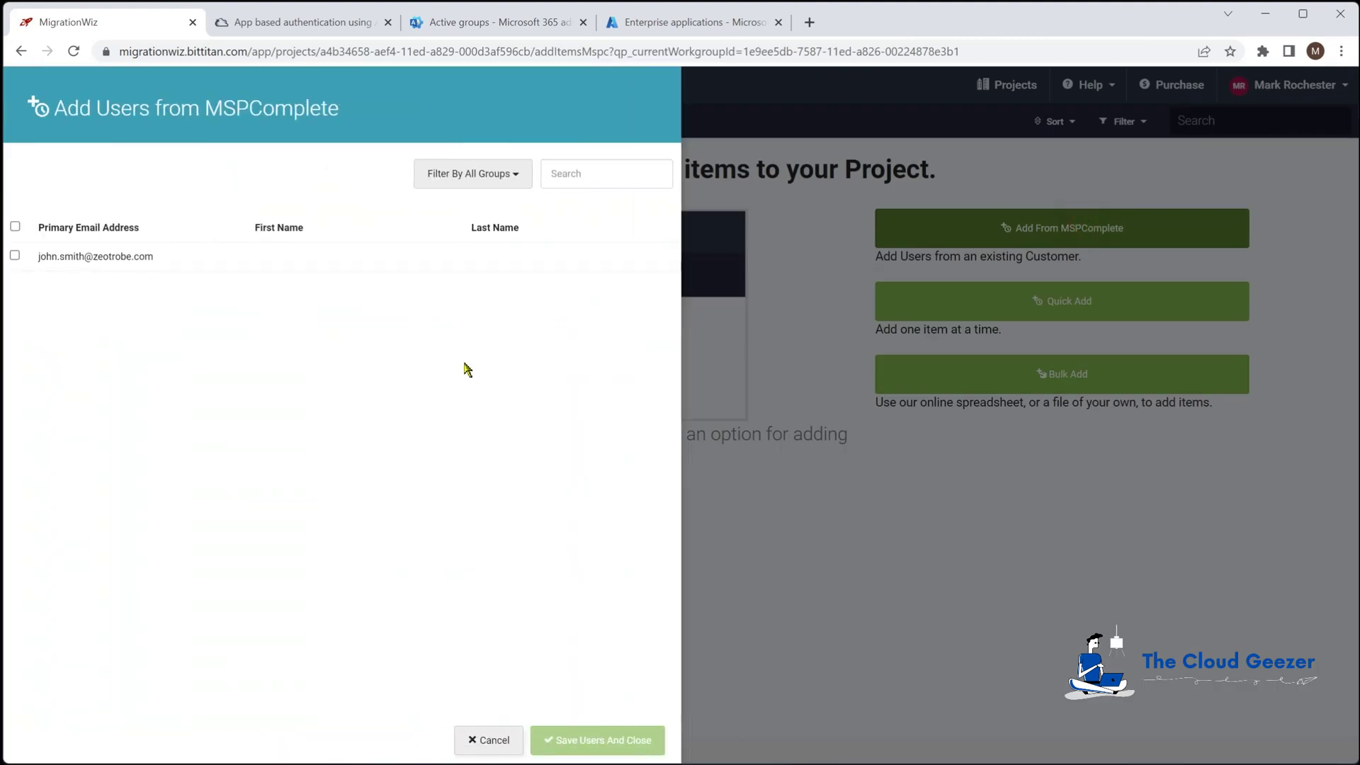
click(15, 256)
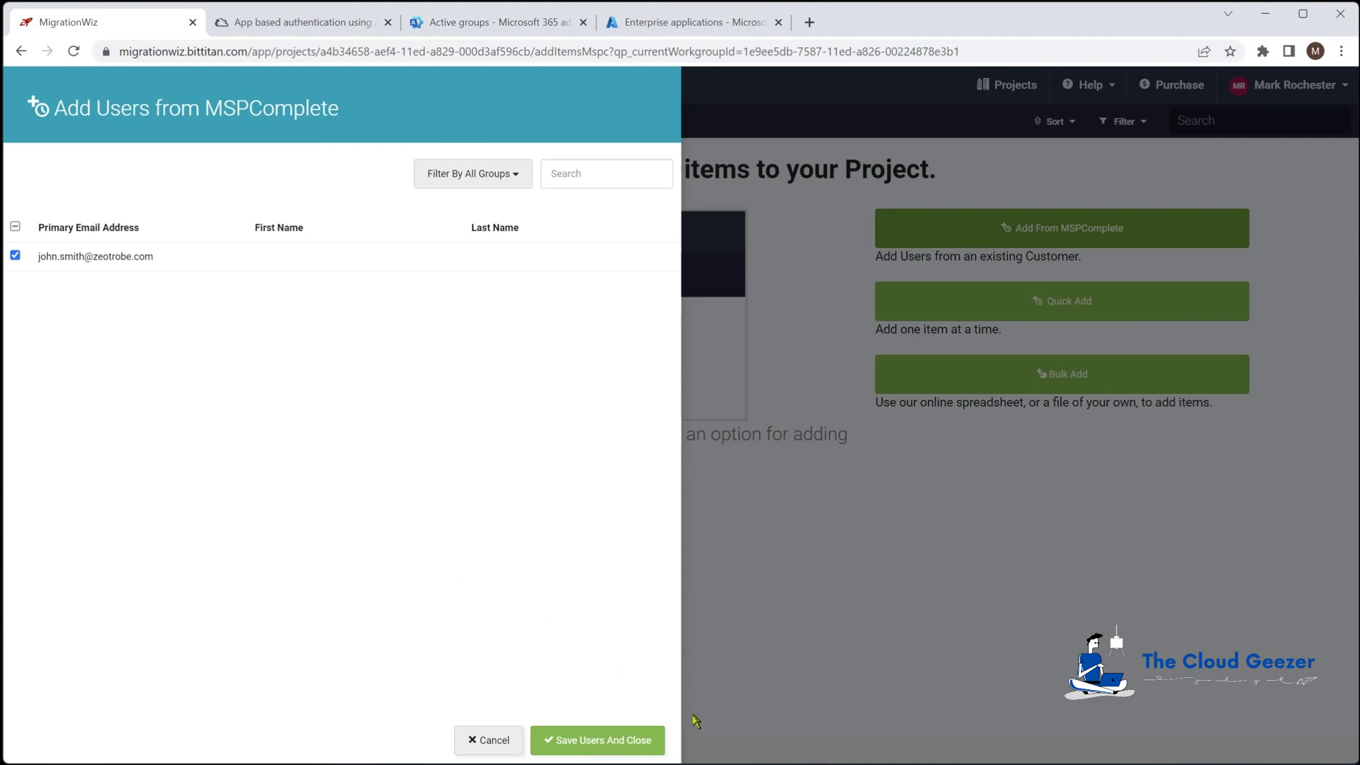
click(615, 747)
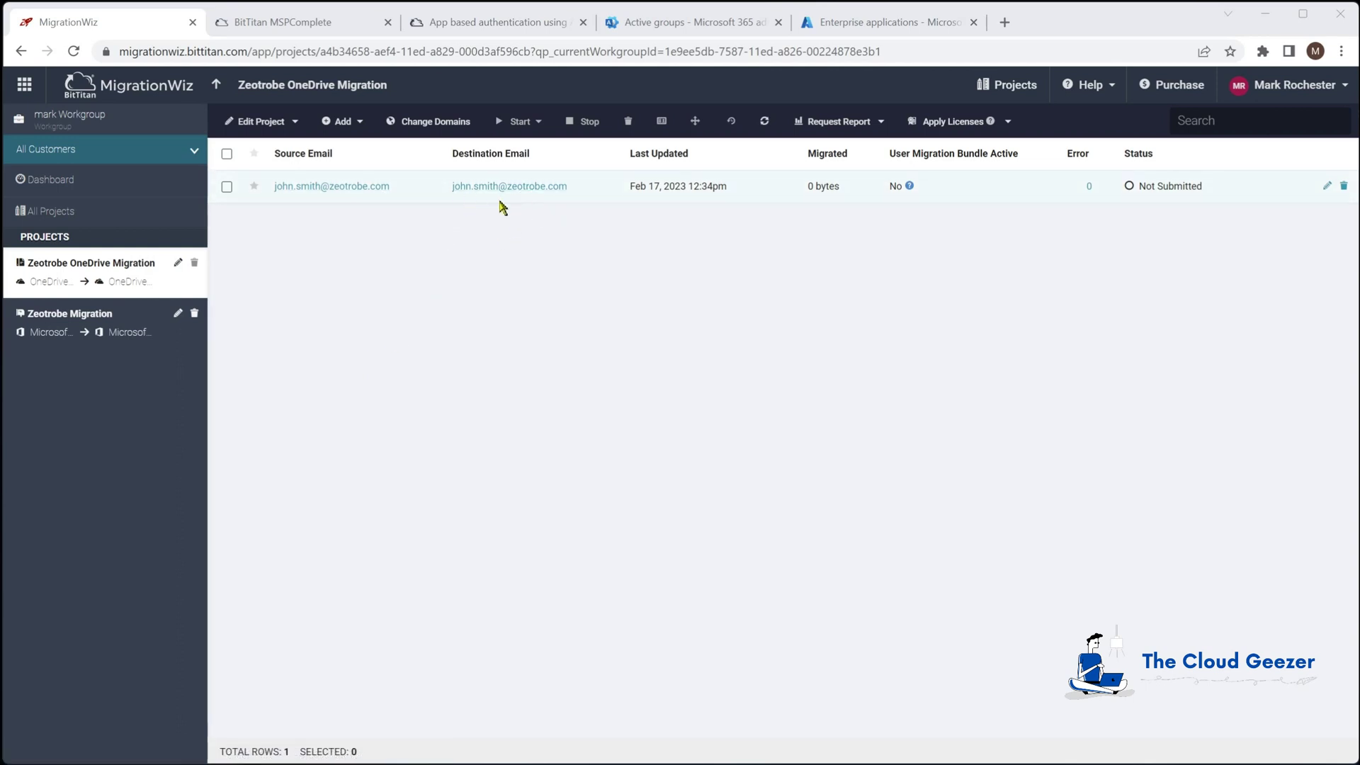
Select all items and switch their destination domain to planeium.com
click(227, 156)
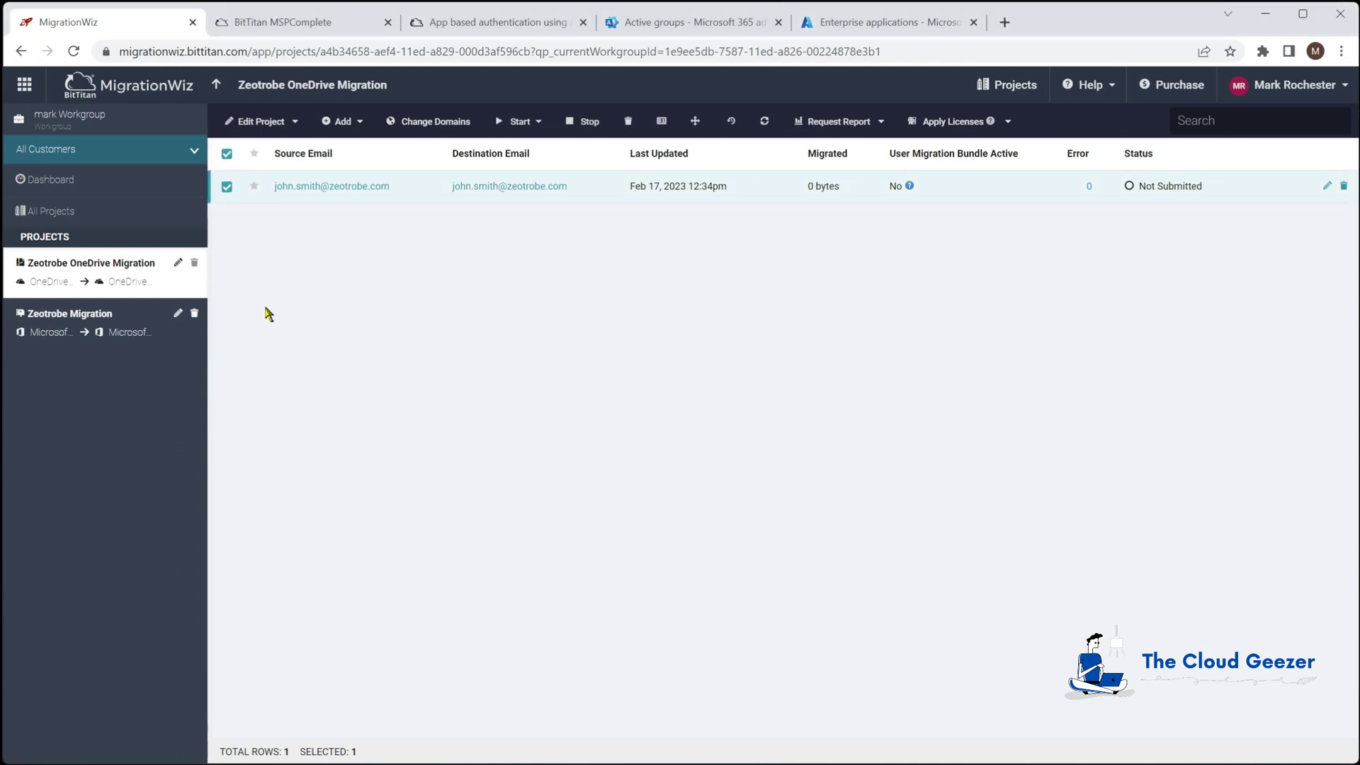
click(429, 124)
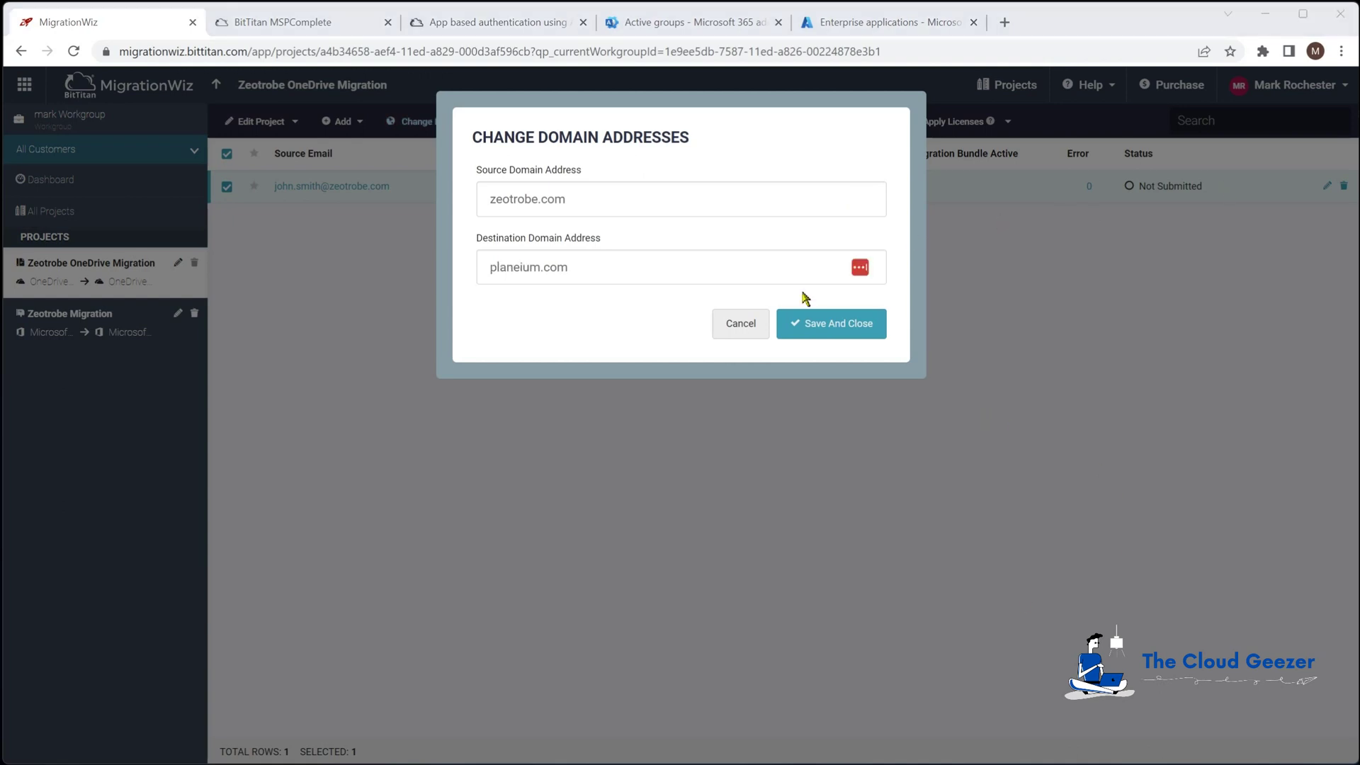
click(811, 326)
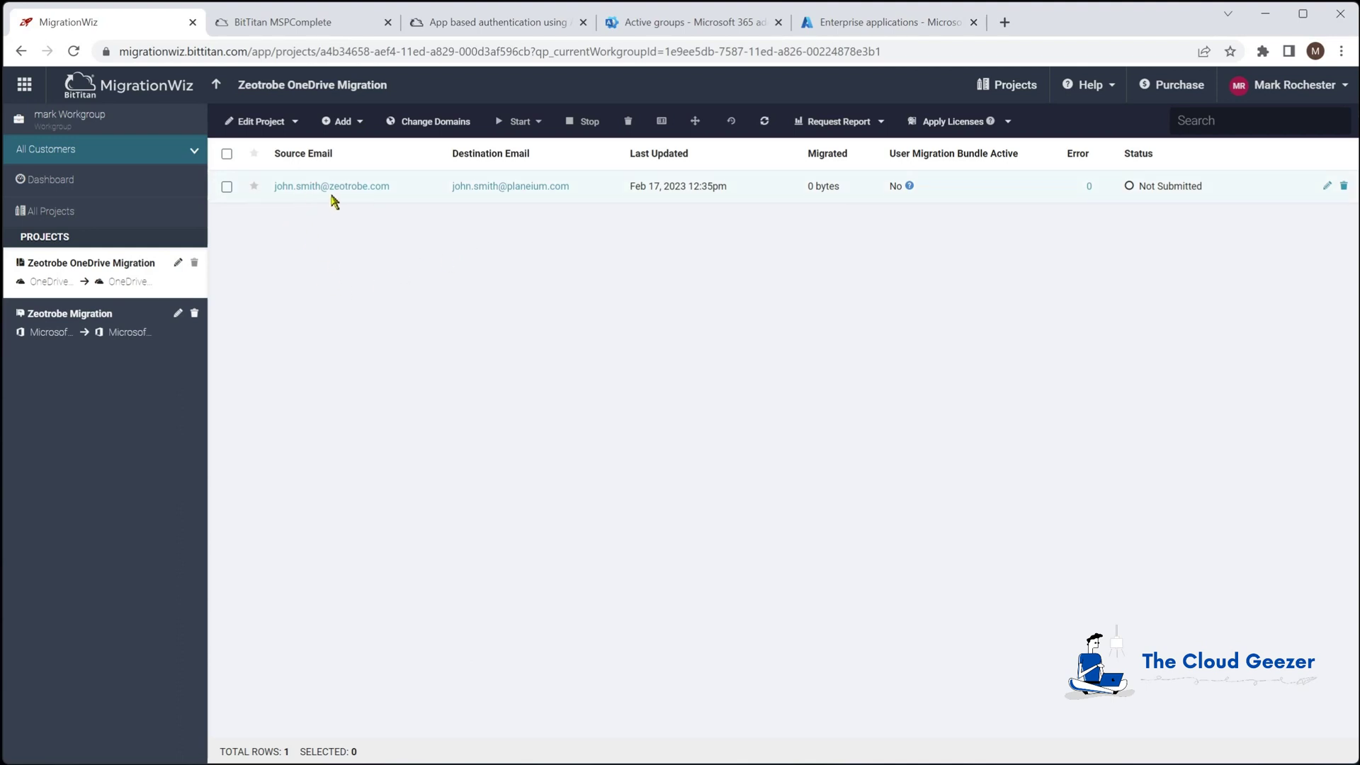
Run Verify Credentials on the user's item, then return to All Projects once it completes
click(227, 187)
click(524, 123)
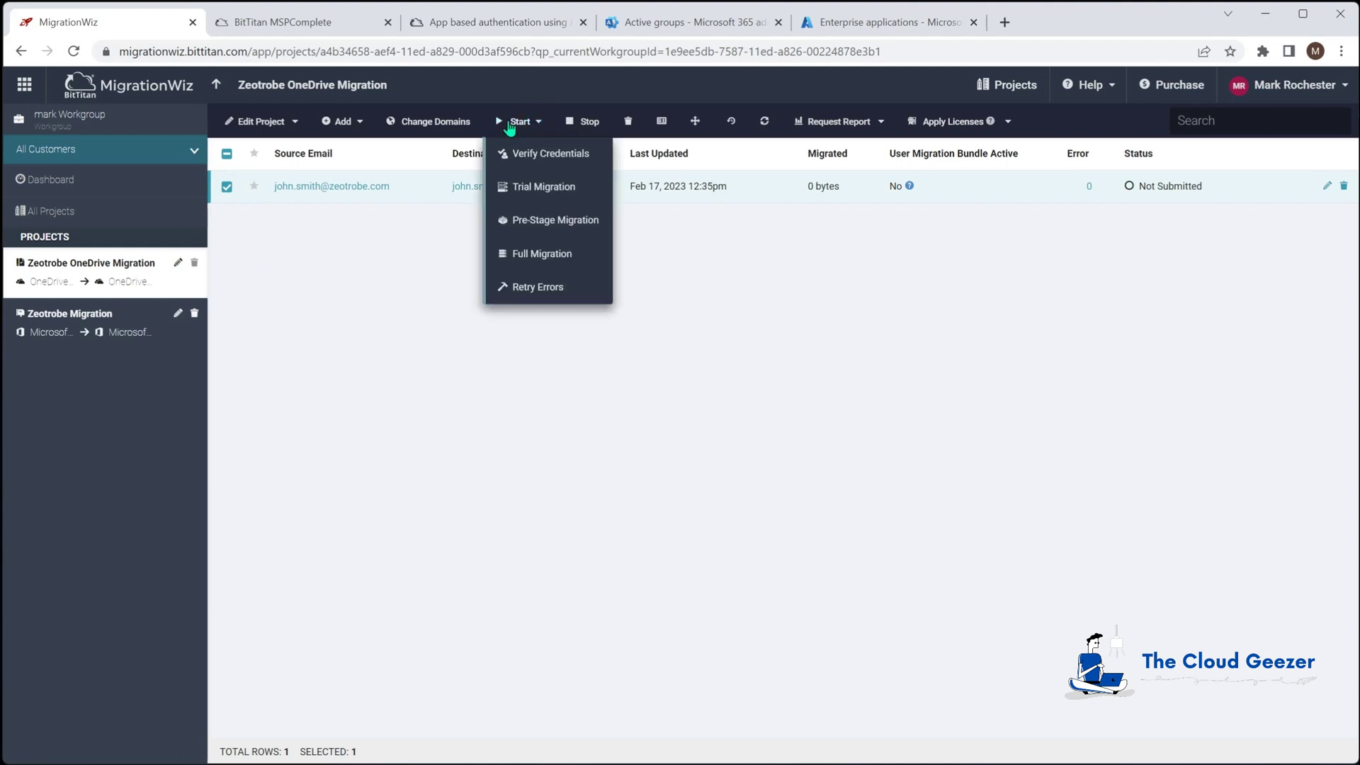
click(567, 155)
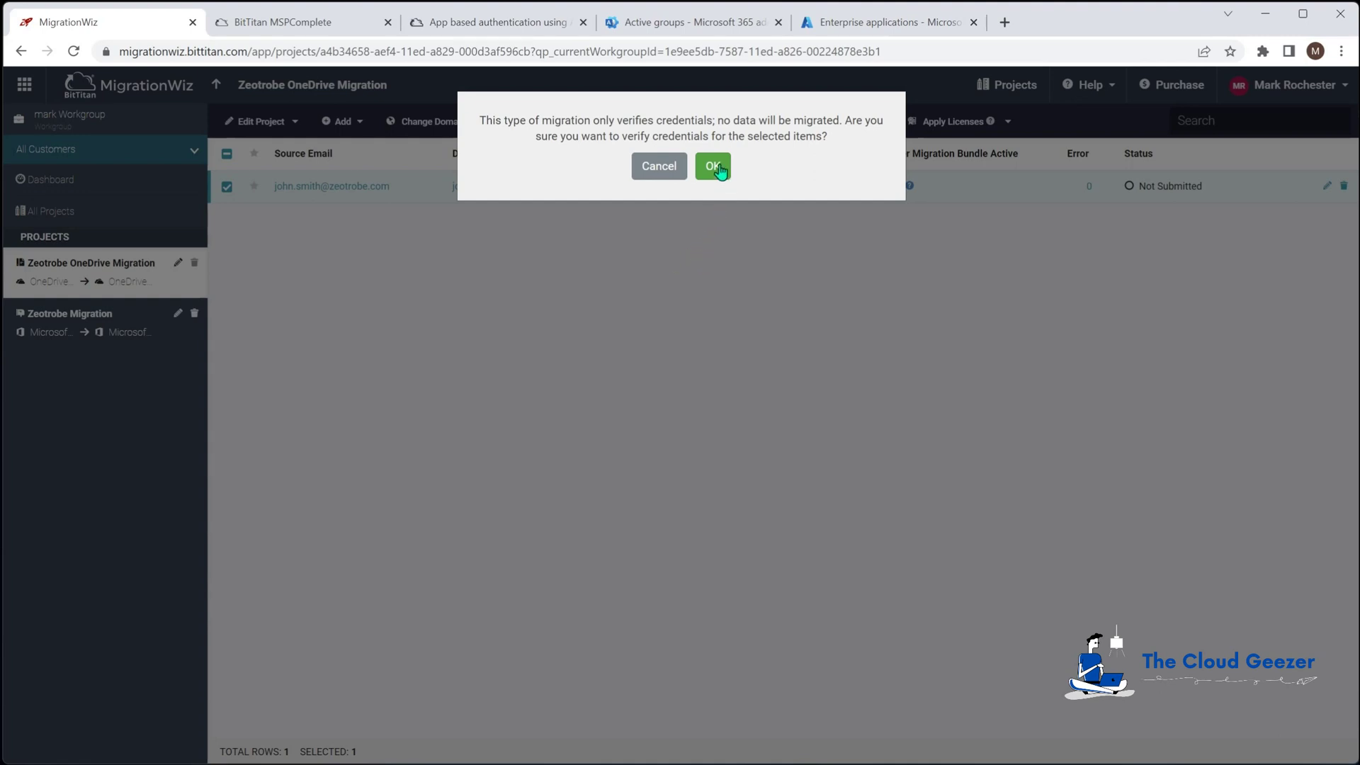
click(717, 169)
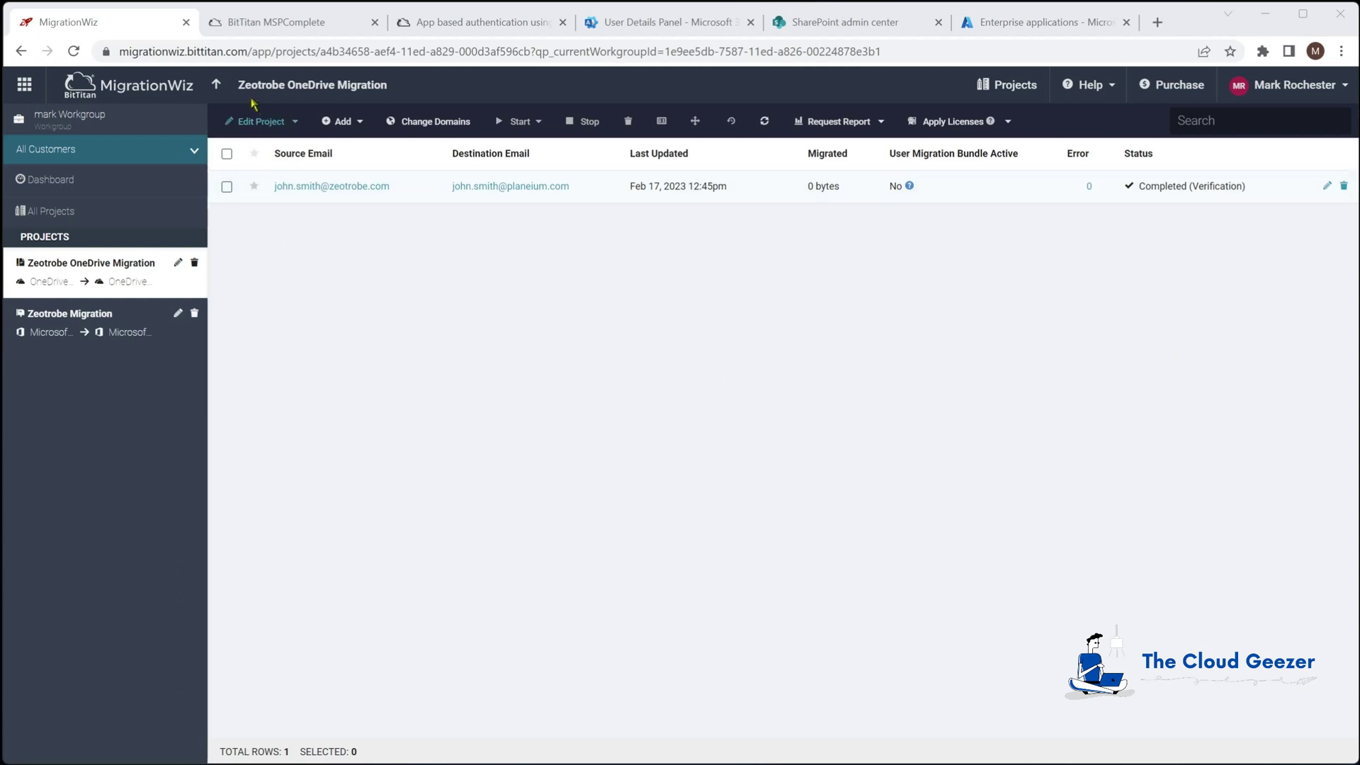
click(217, 86)
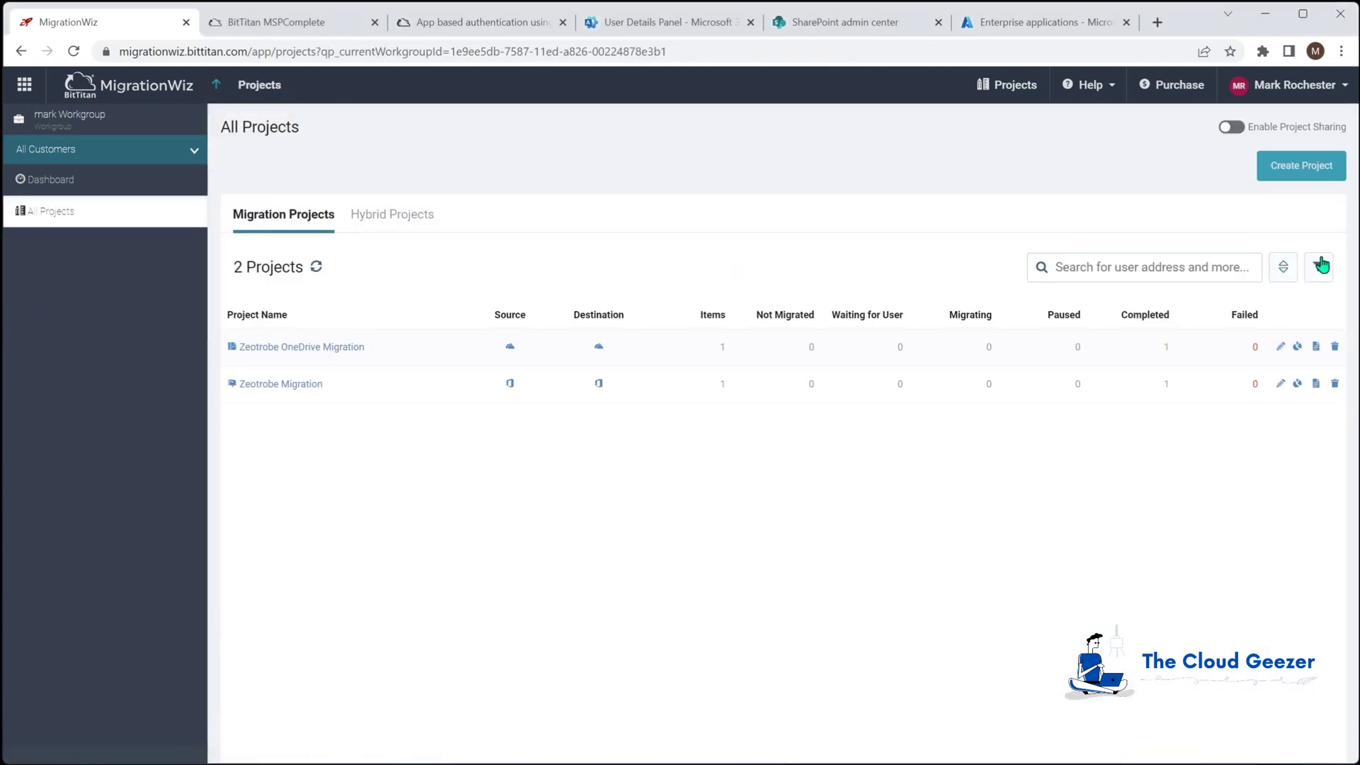
Create Document Project 'Zeotrobe SharePoint' for customer Zeotrobe and open a new source endpoint form
click(1302, 168)
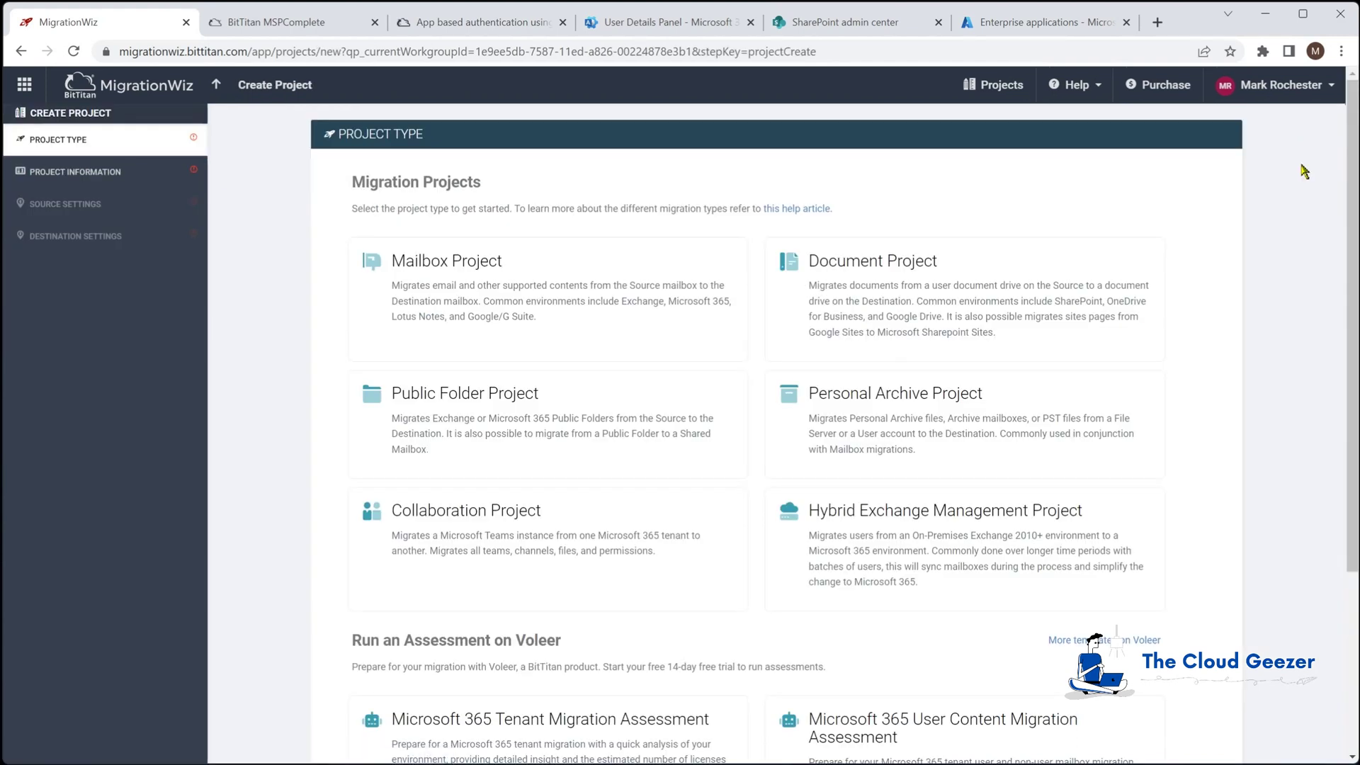
click(920, 293)
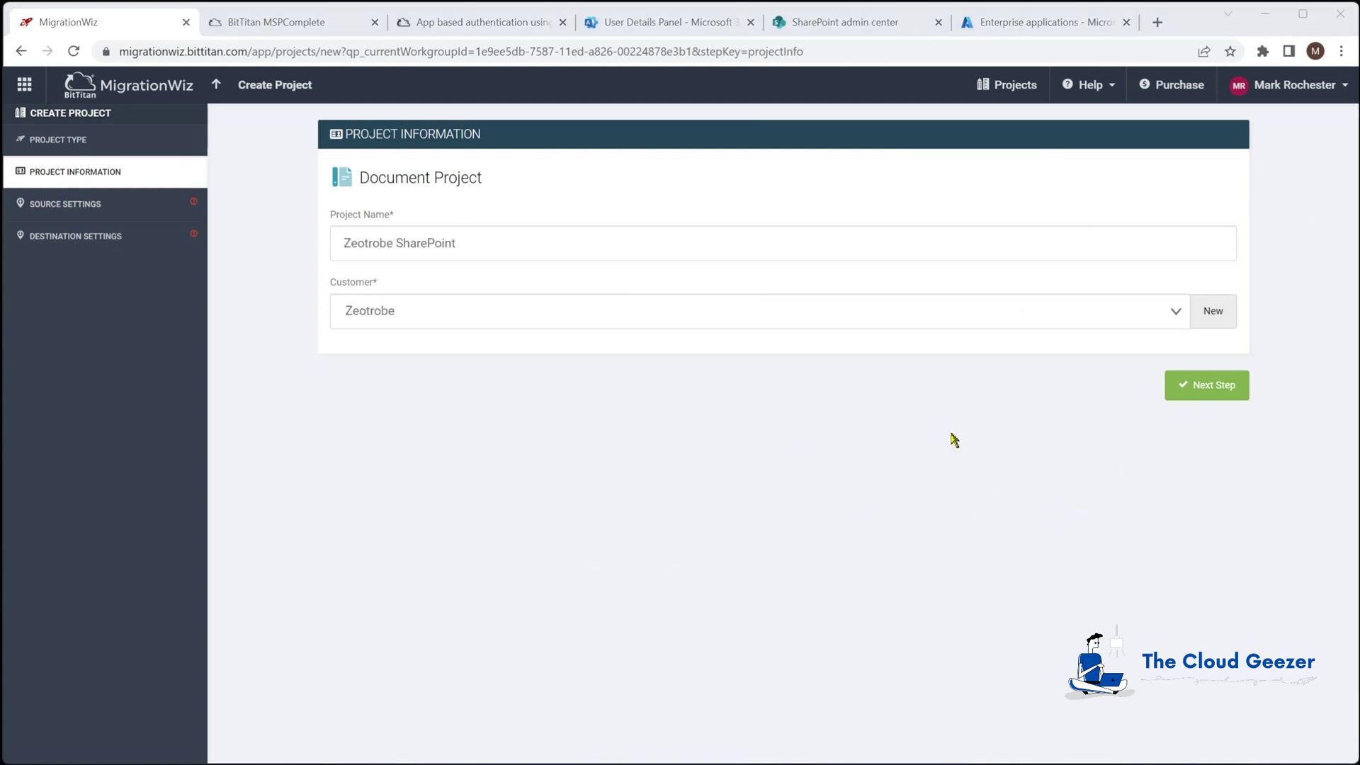
click(1201, 389)
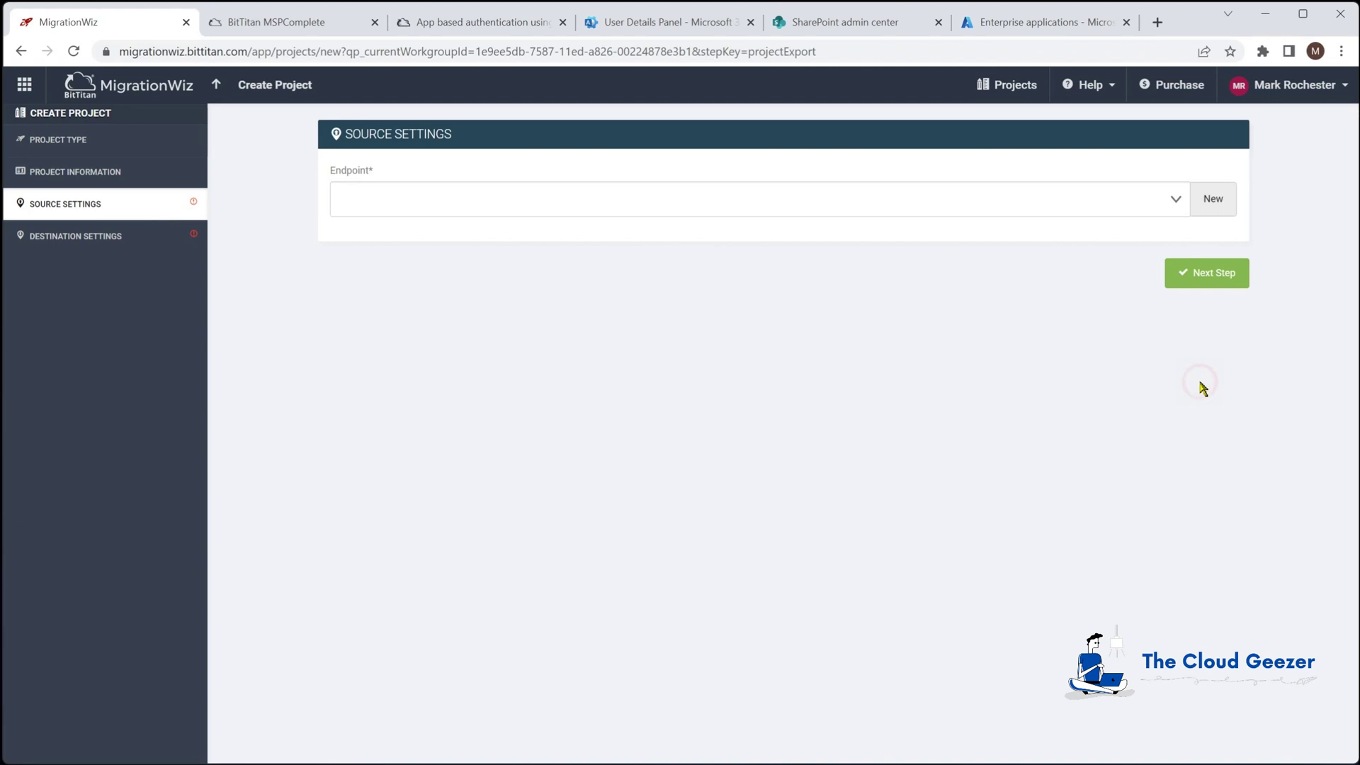
click(1223, 204)
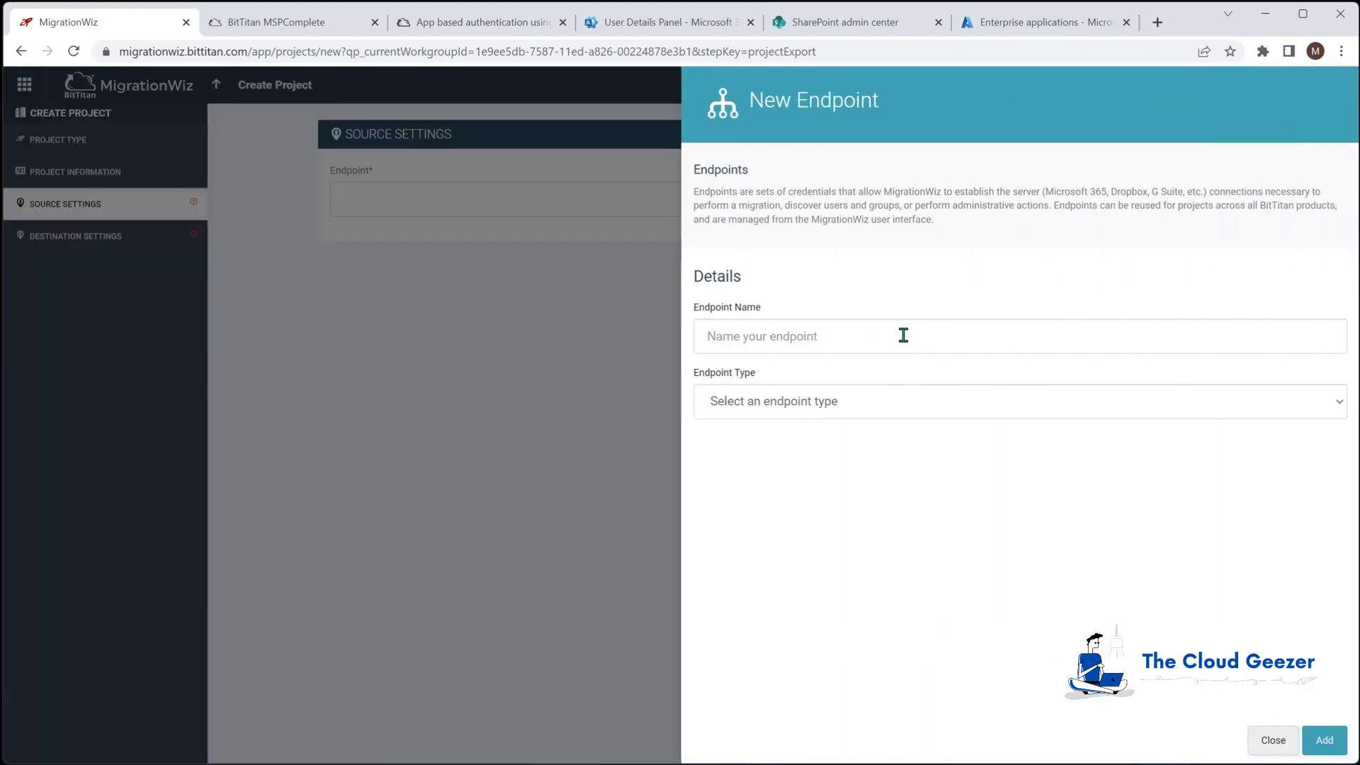
text(Zeotrobe M365 SharePoint)
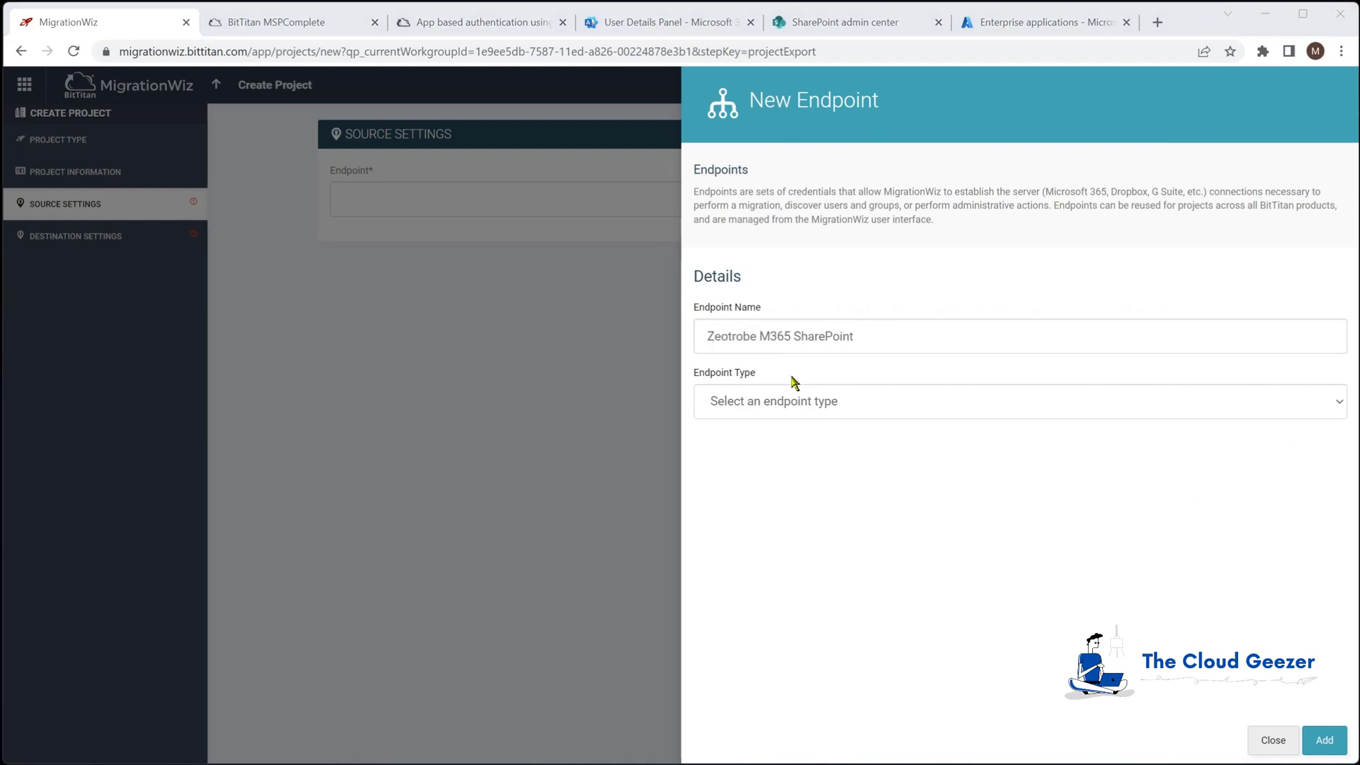
click(850, 407)
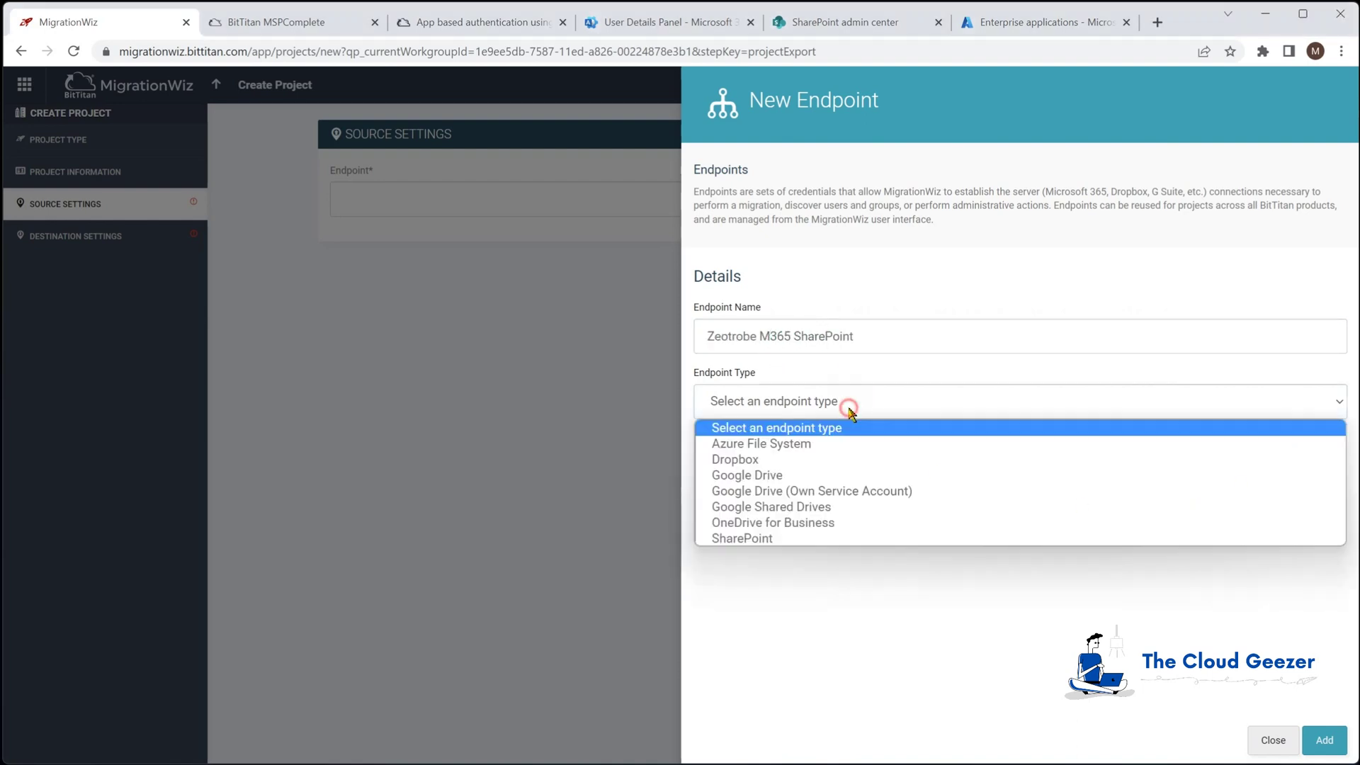
click(755, 538)
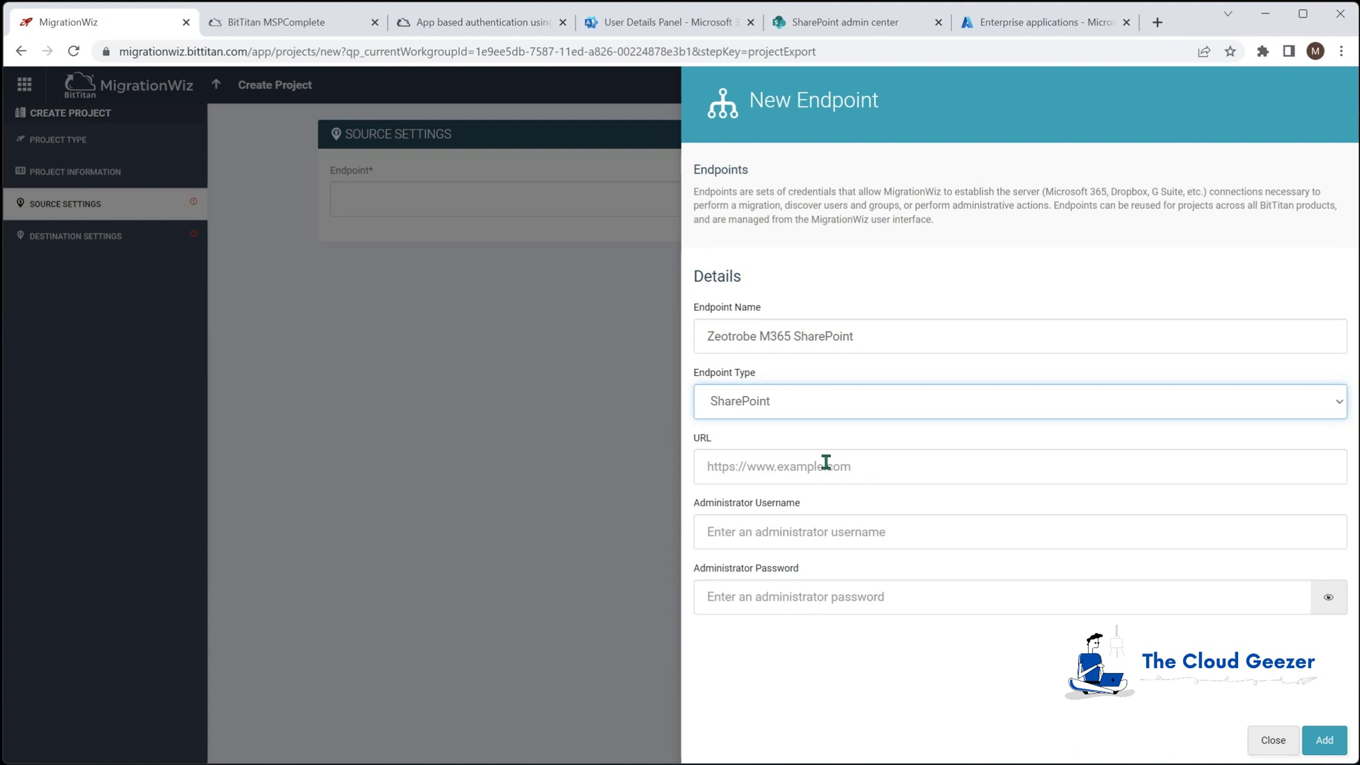
click(868, 464)
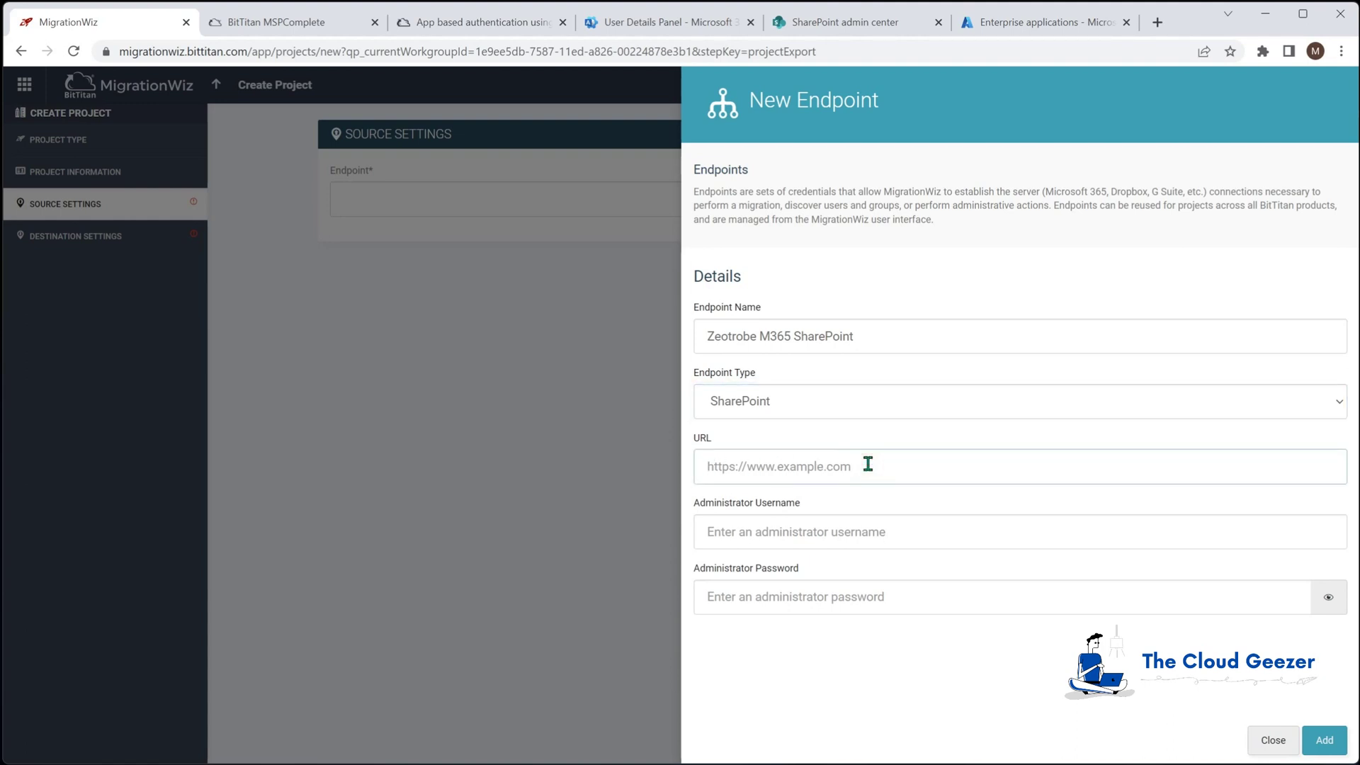
text(https://zeotrobe.sharepoint.com)
click(800, 530)
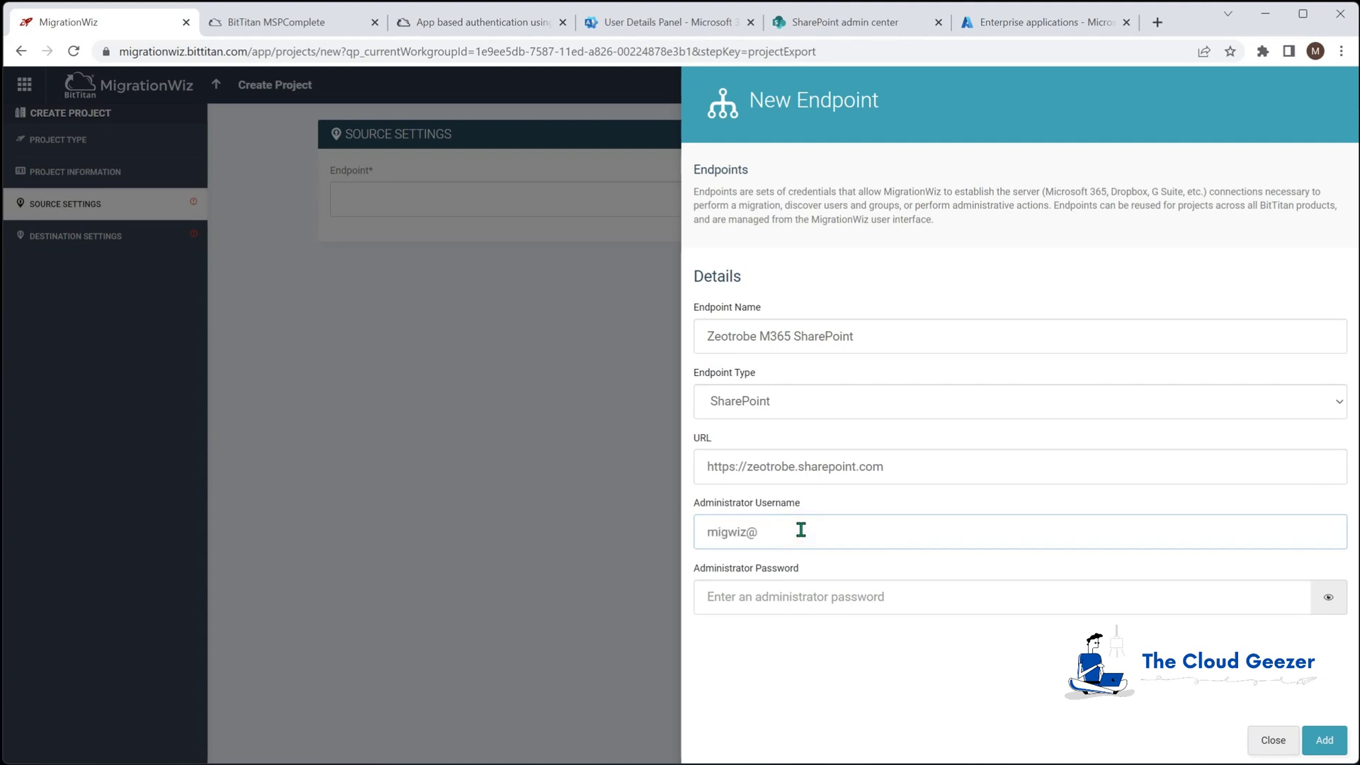
click(801, 601)
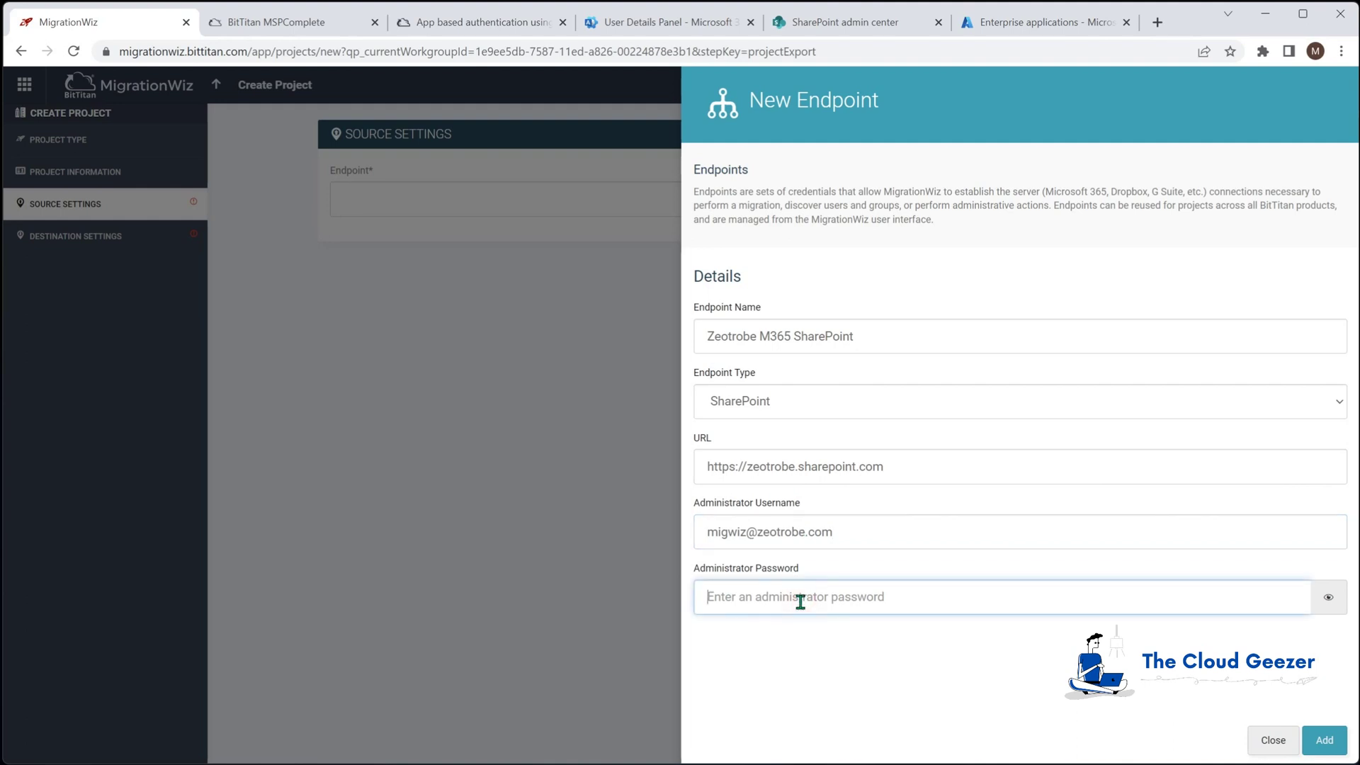
text(••)
click(1321, 740)
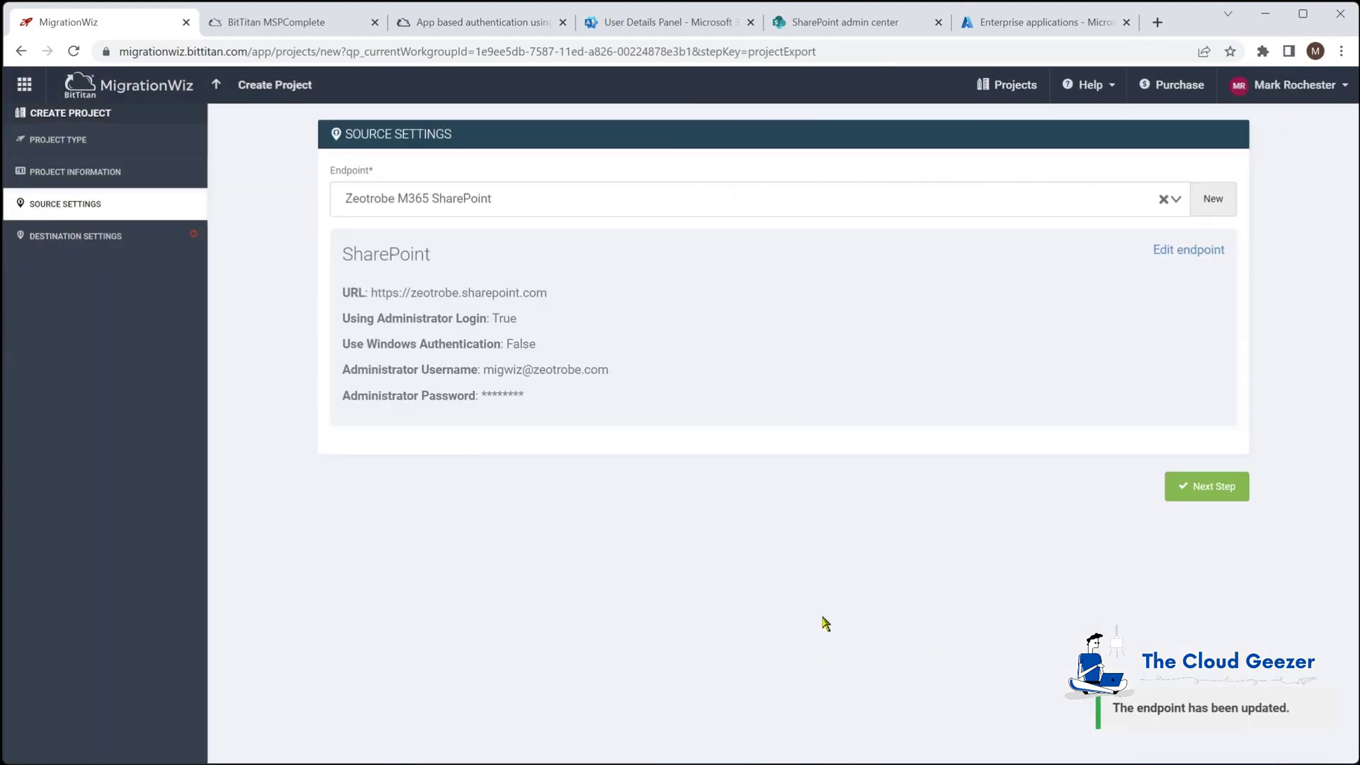
In destination settings, start a SharePoint Online endpoint named 'Planeium M365 SharePoint'
click(1208, 494)
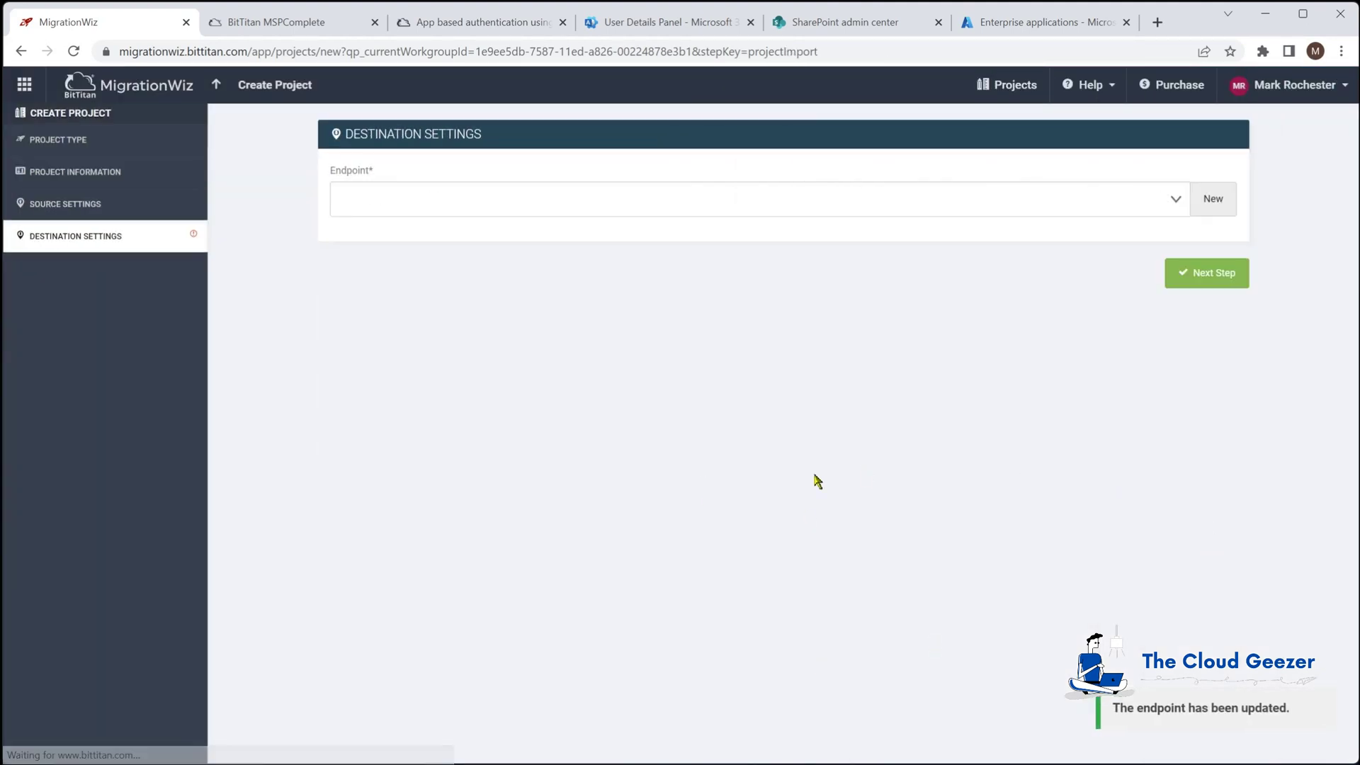
click(1213, 199)
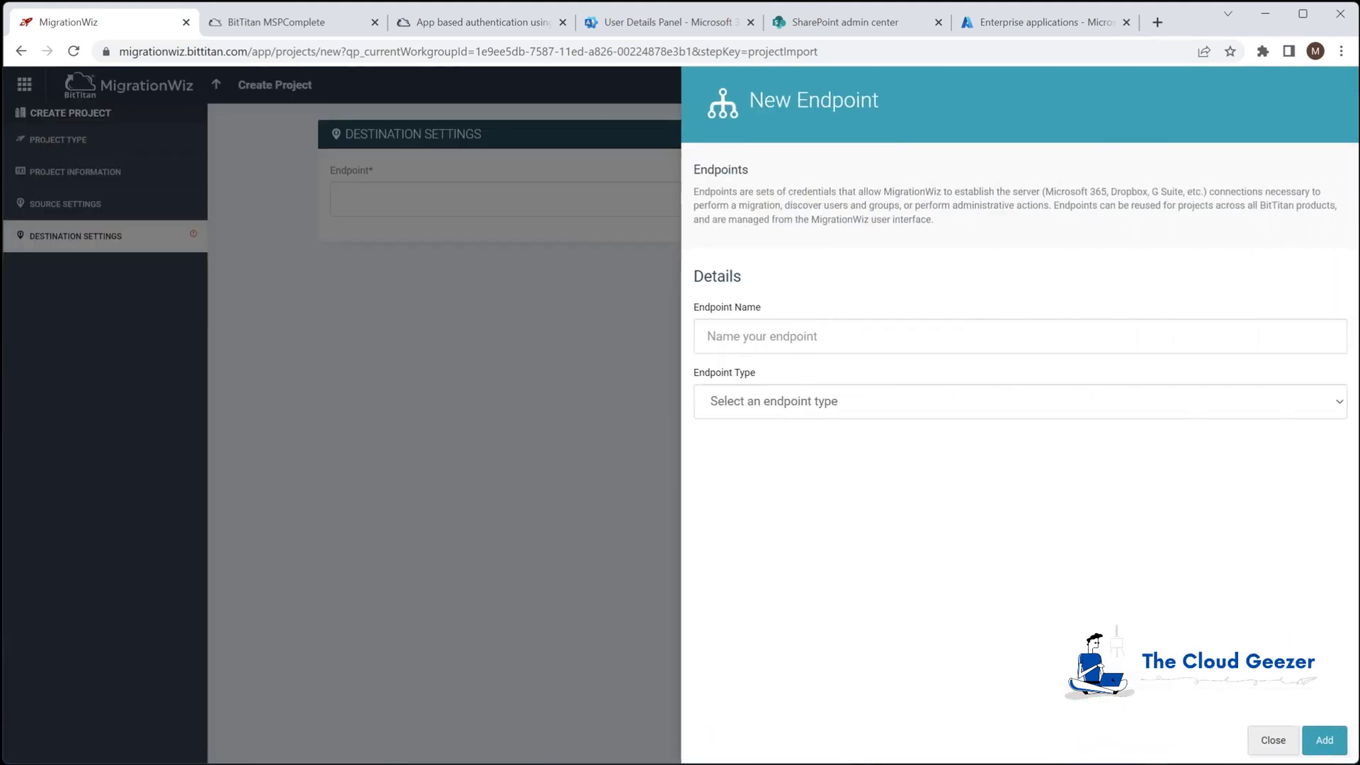
click(1211, 340)
text(Planeium M365 SharePoint)
click(880, 414)
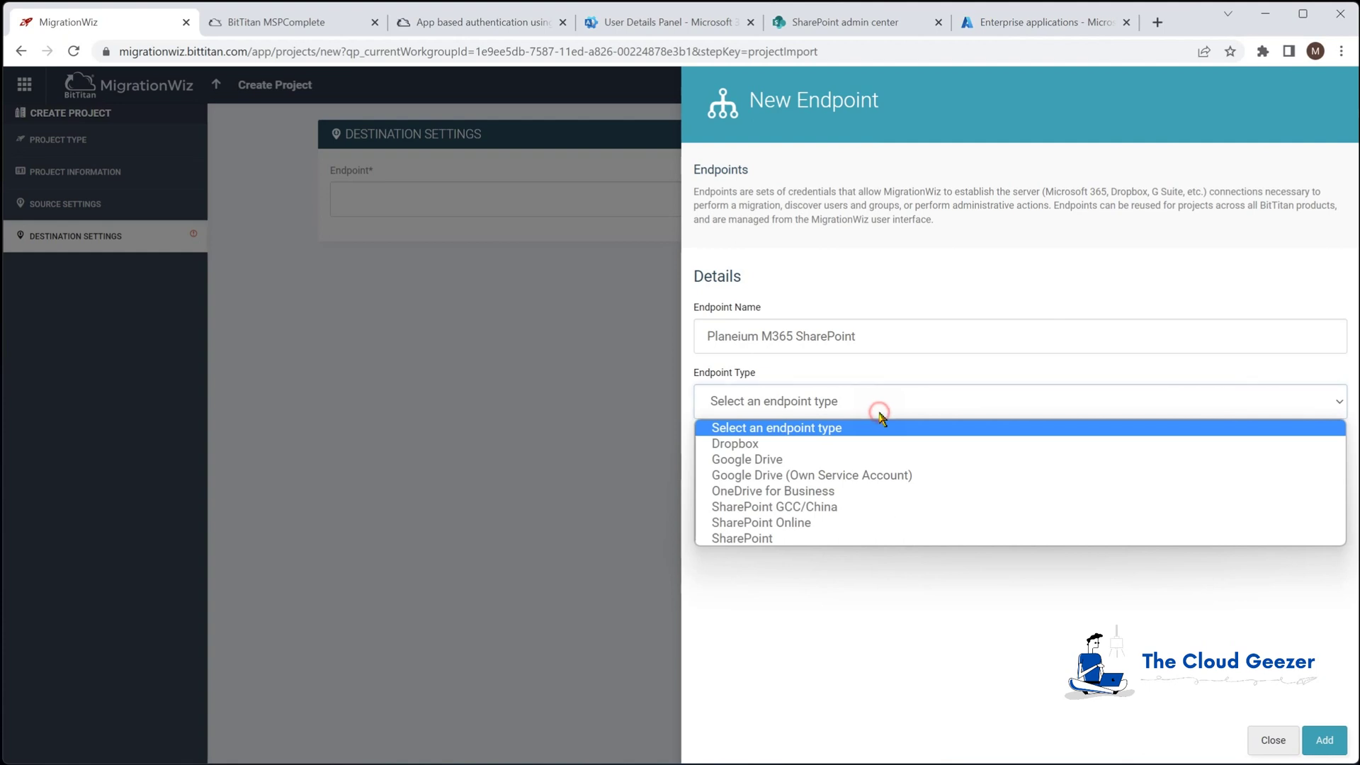
click(799, 524)
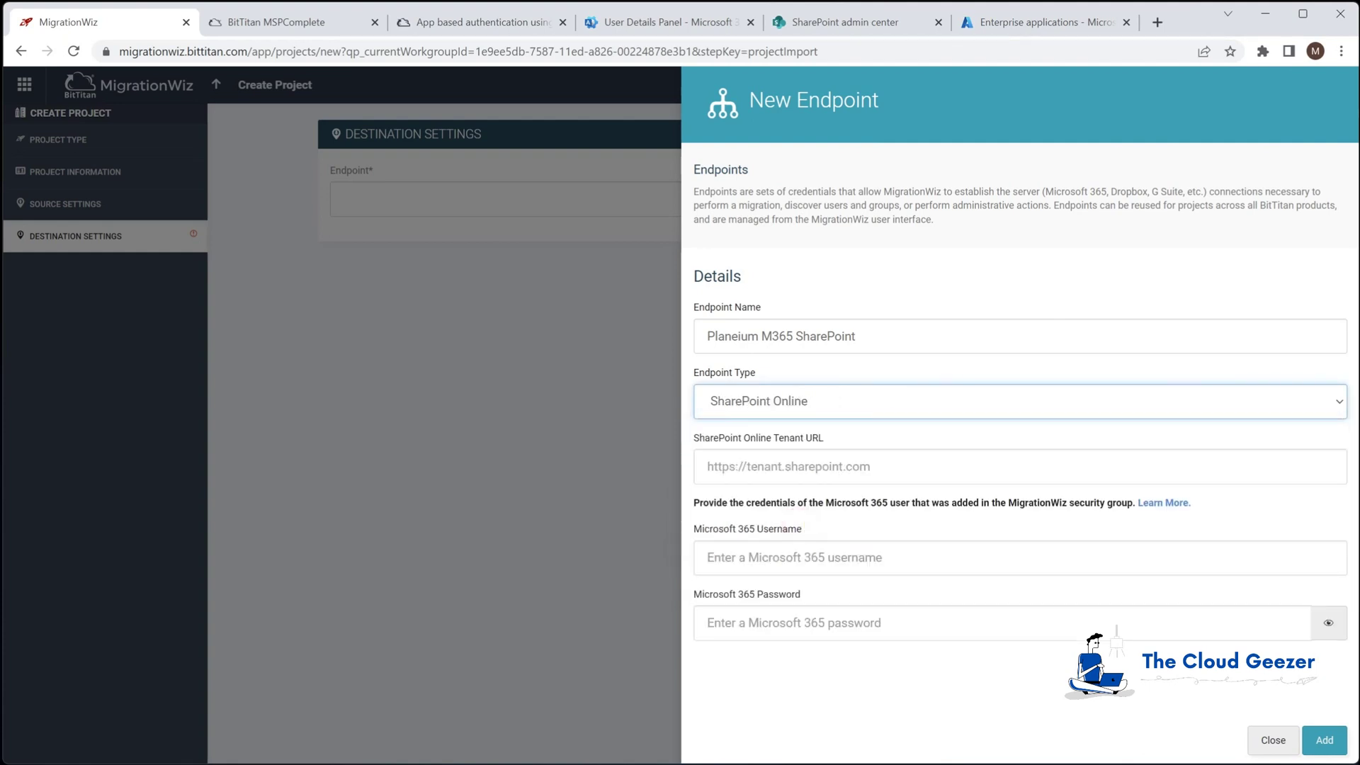
click(832, 451)
click(838, 464)
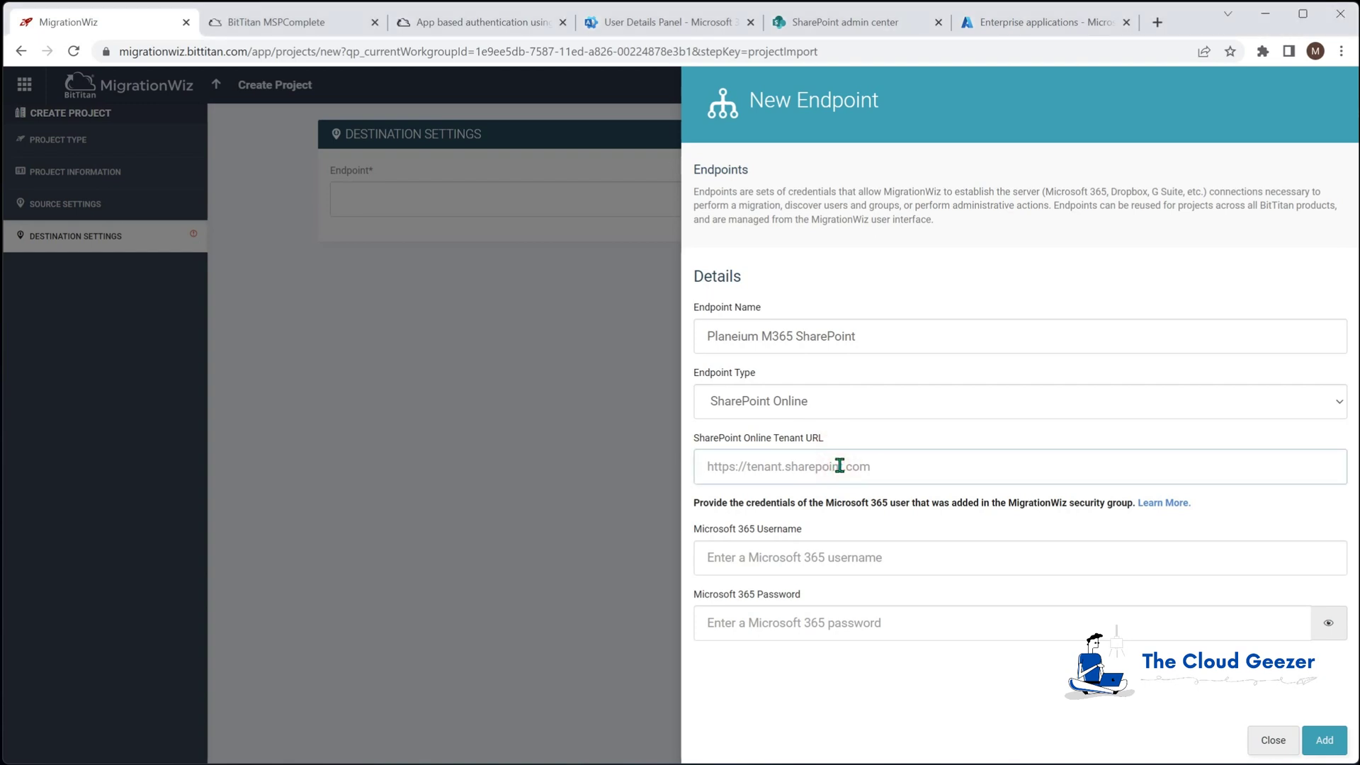
text(https:)
text(//tcge5demo.sharepoint.com)
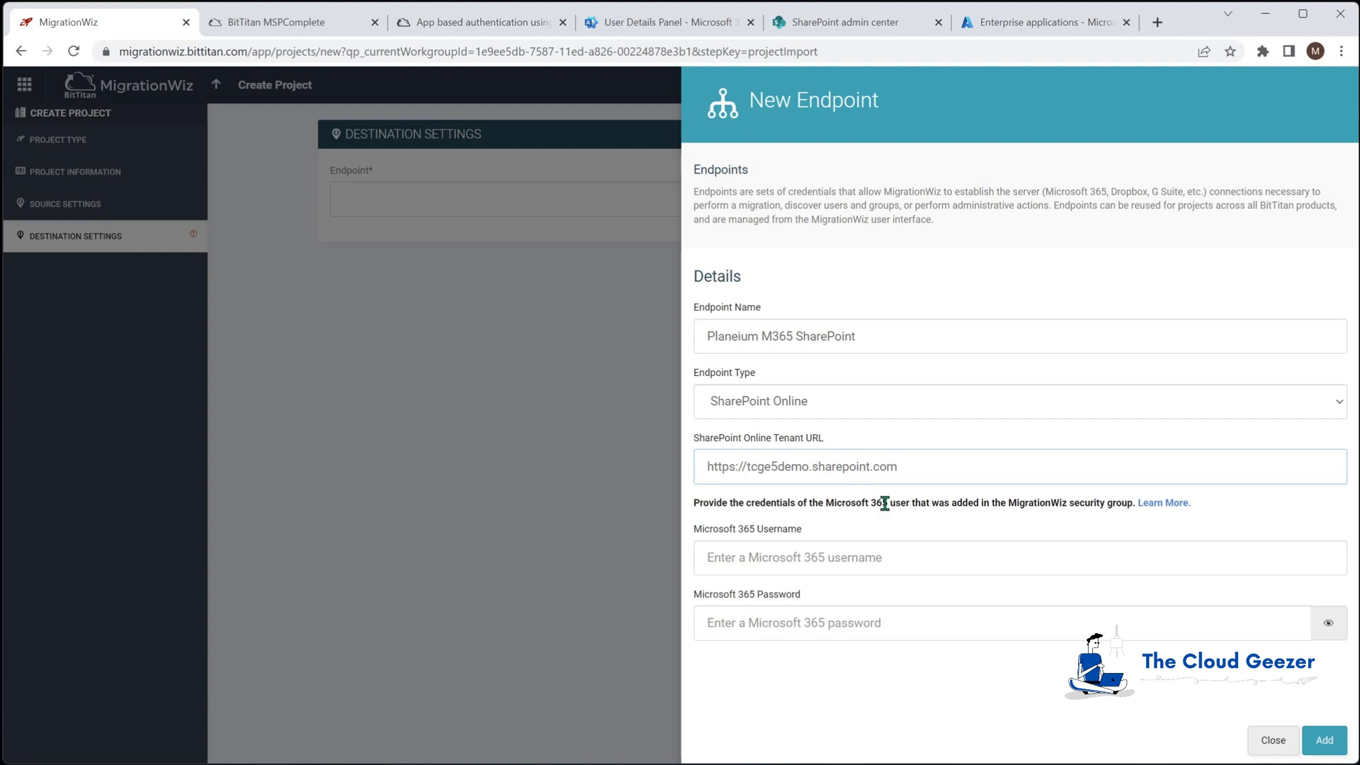
click(899, 553)
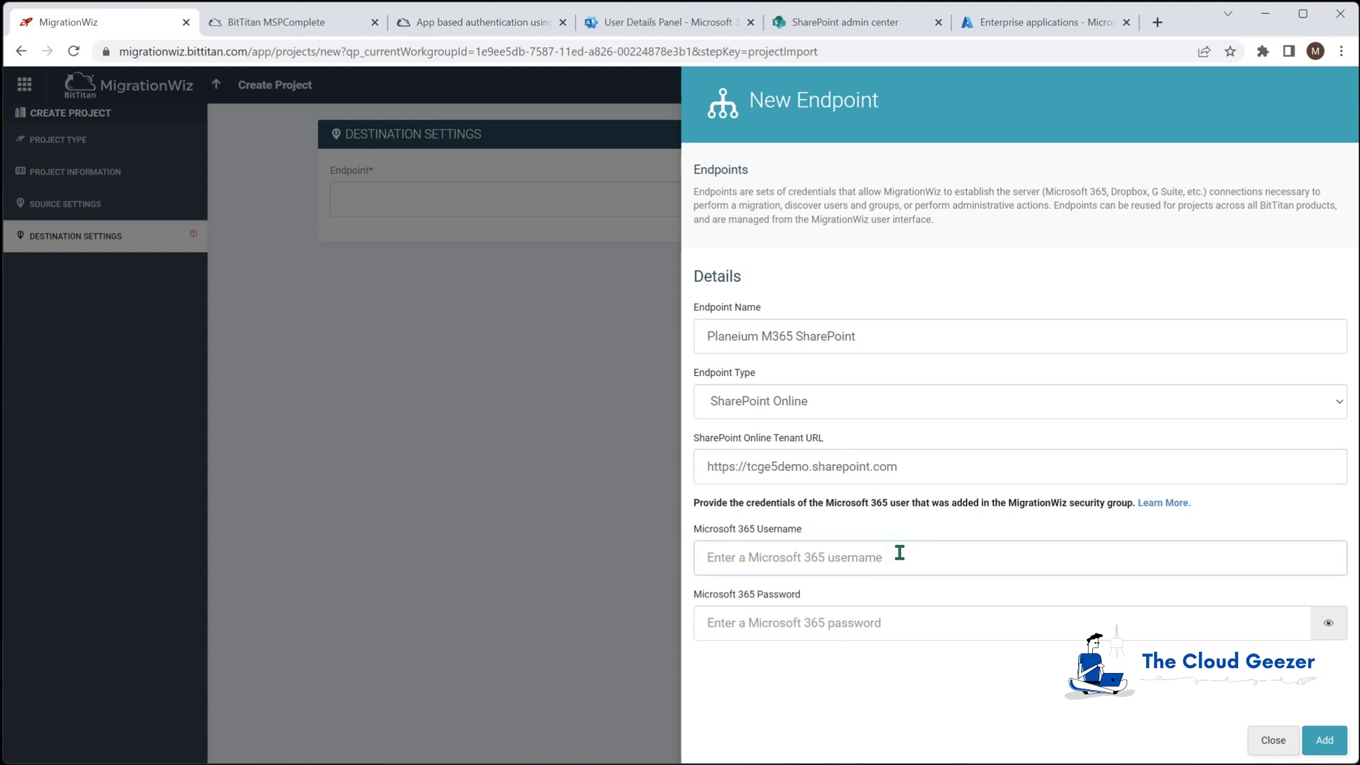
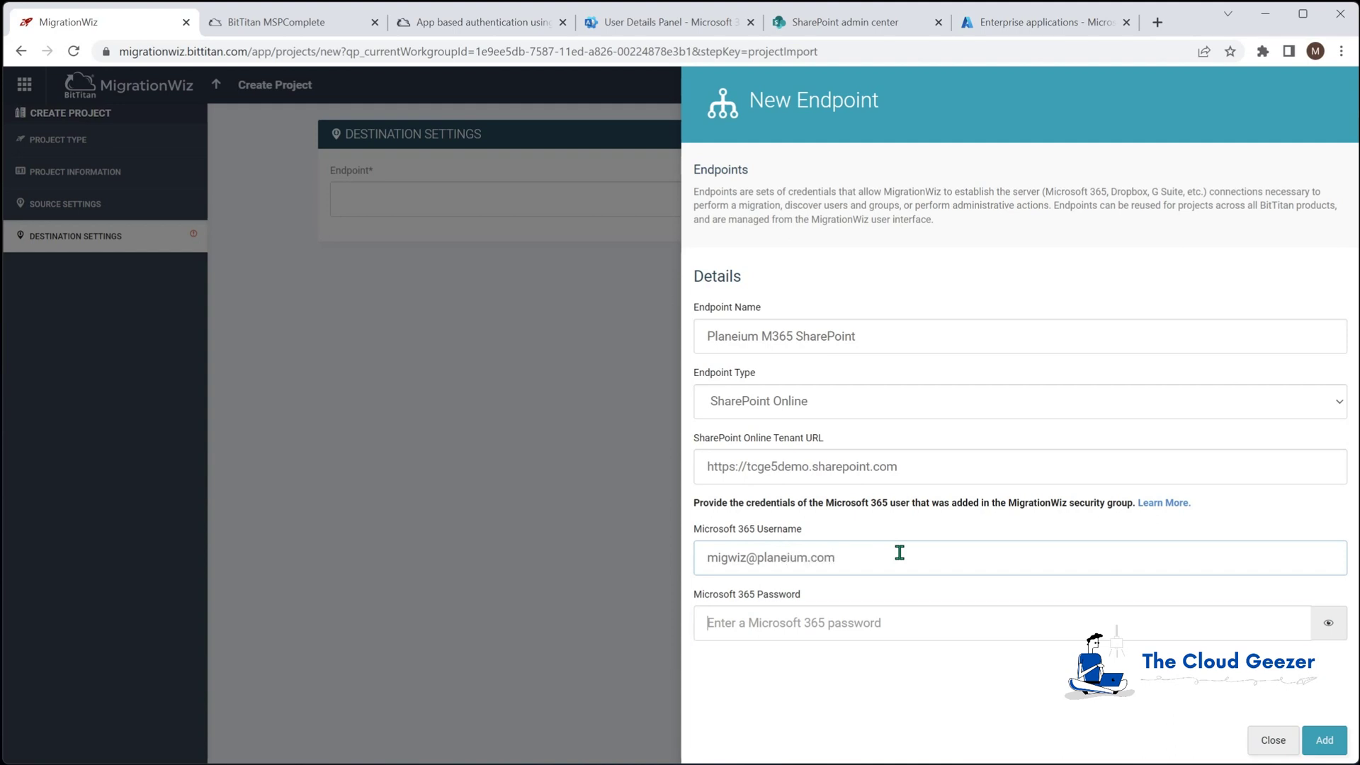
key(Tab)
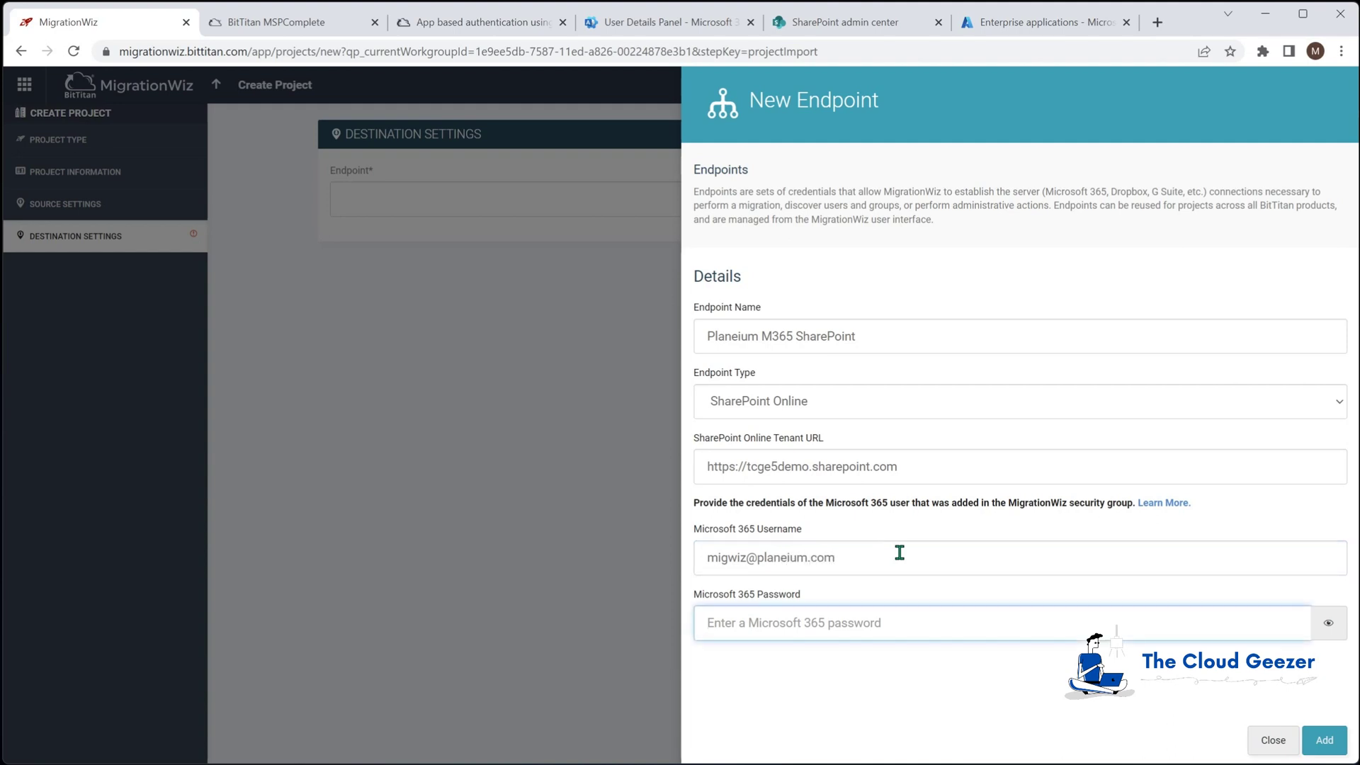
text(•)
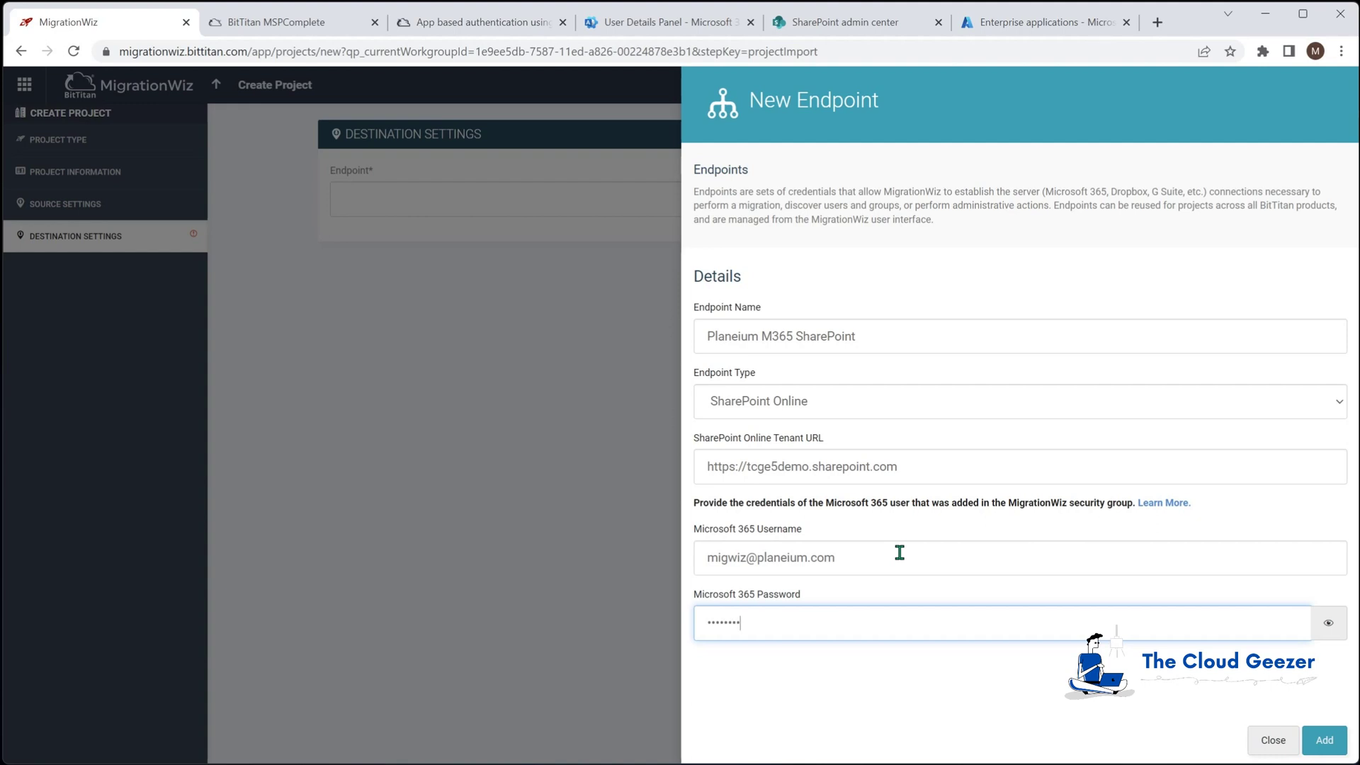
text(•••••••)
click(1324, 740)
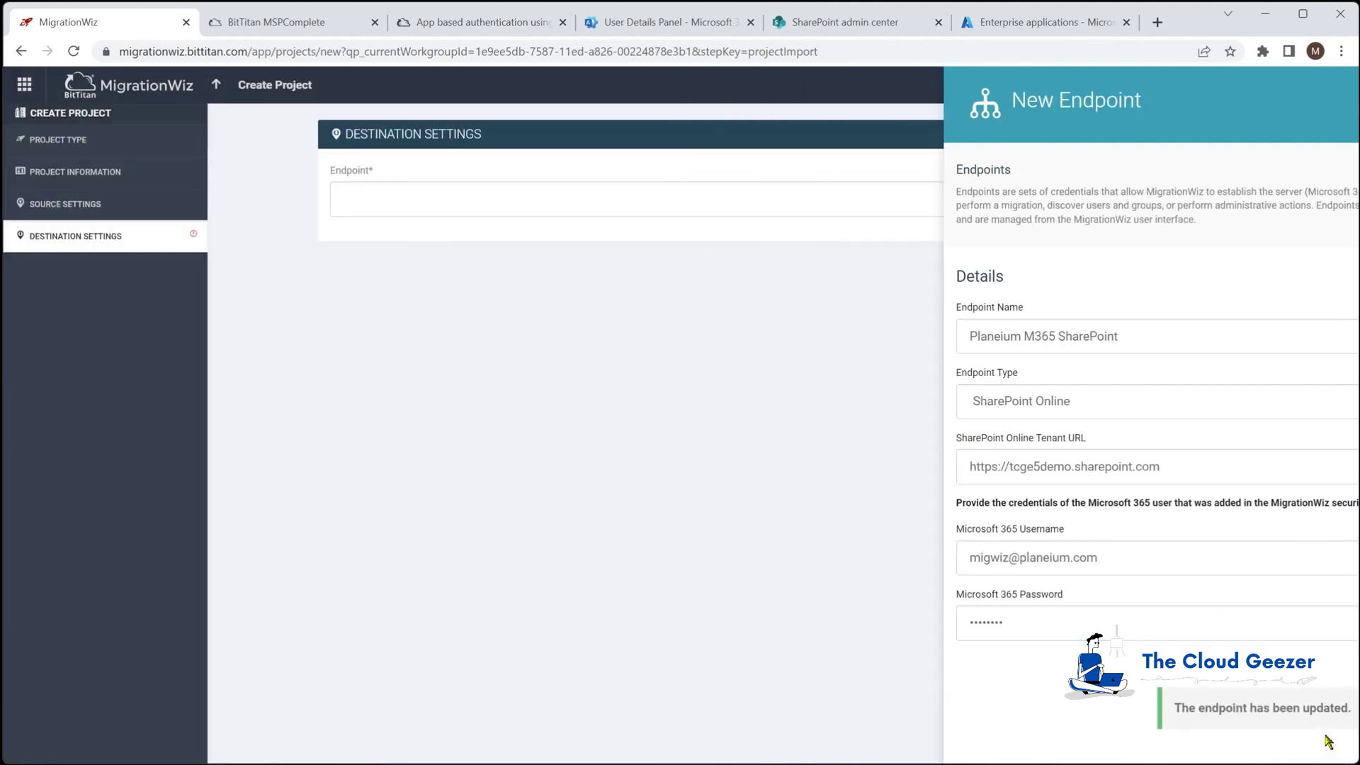
Save the project and add support option UseApplicationPermission=1 under Advanced Options
click(1163, 436)
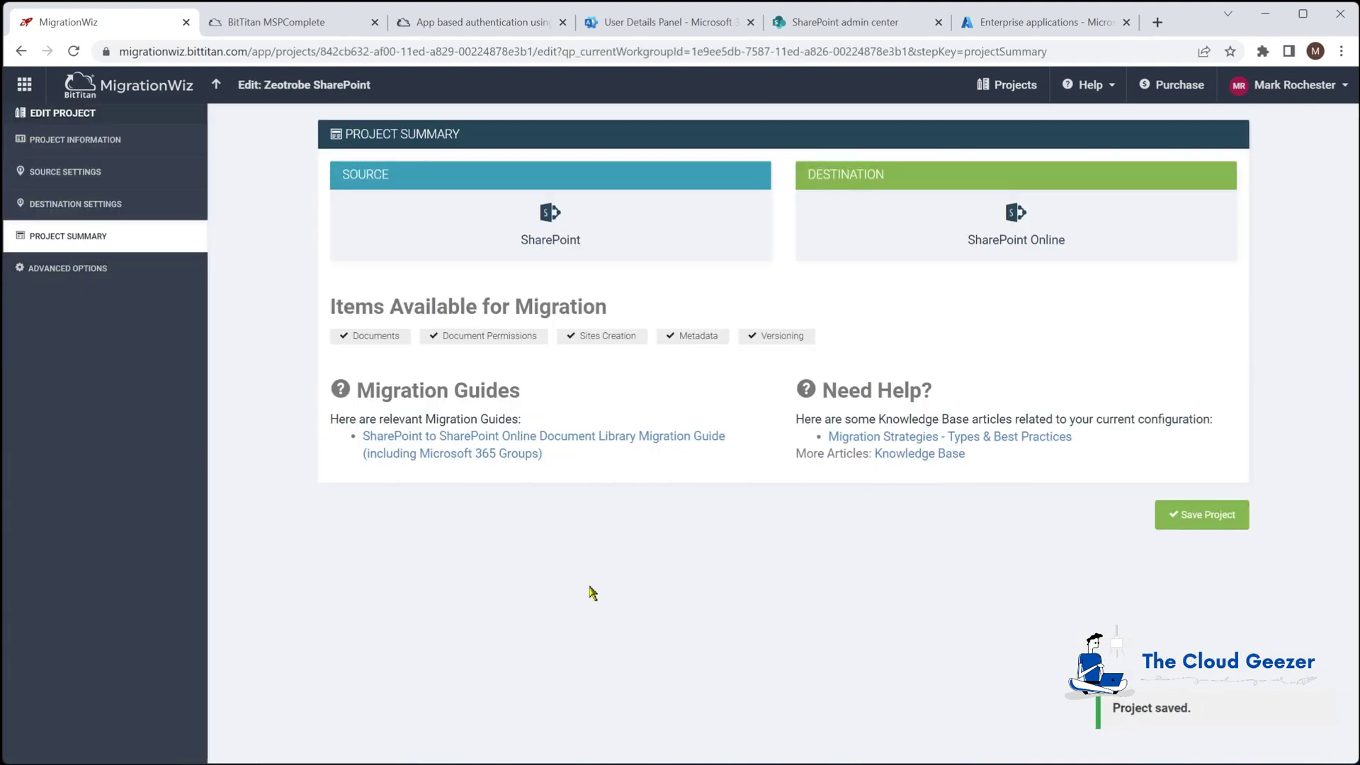
click(71, 267)
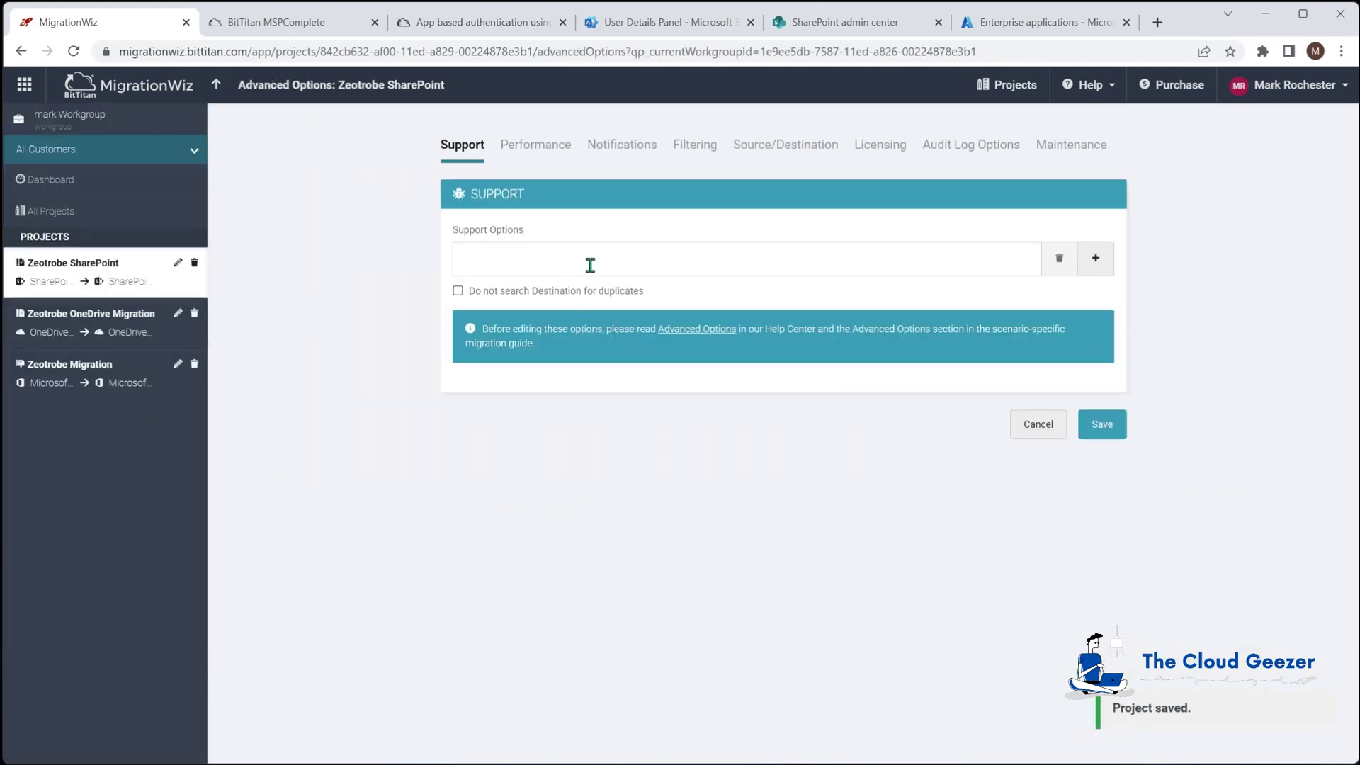
click(588, 262)
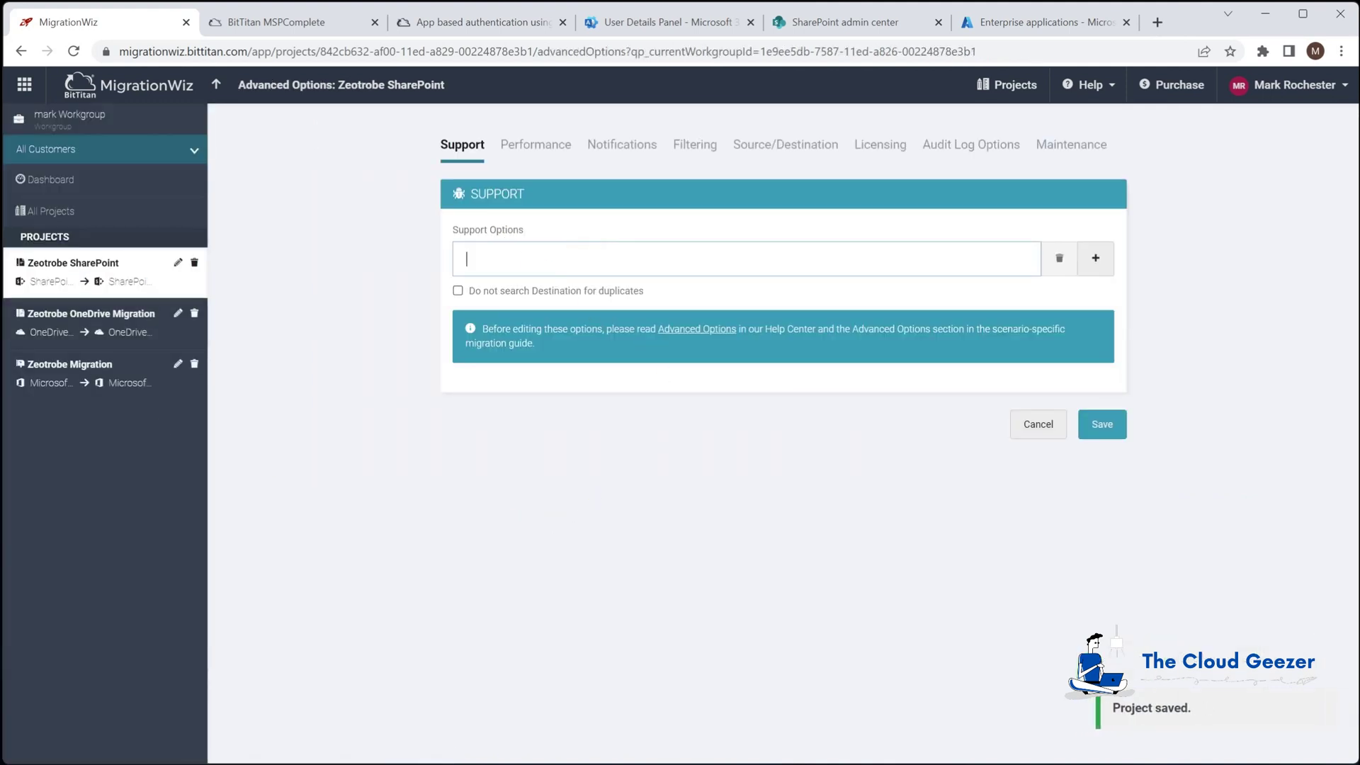
click(582, 259)
text(UseApplicationPermission=1)
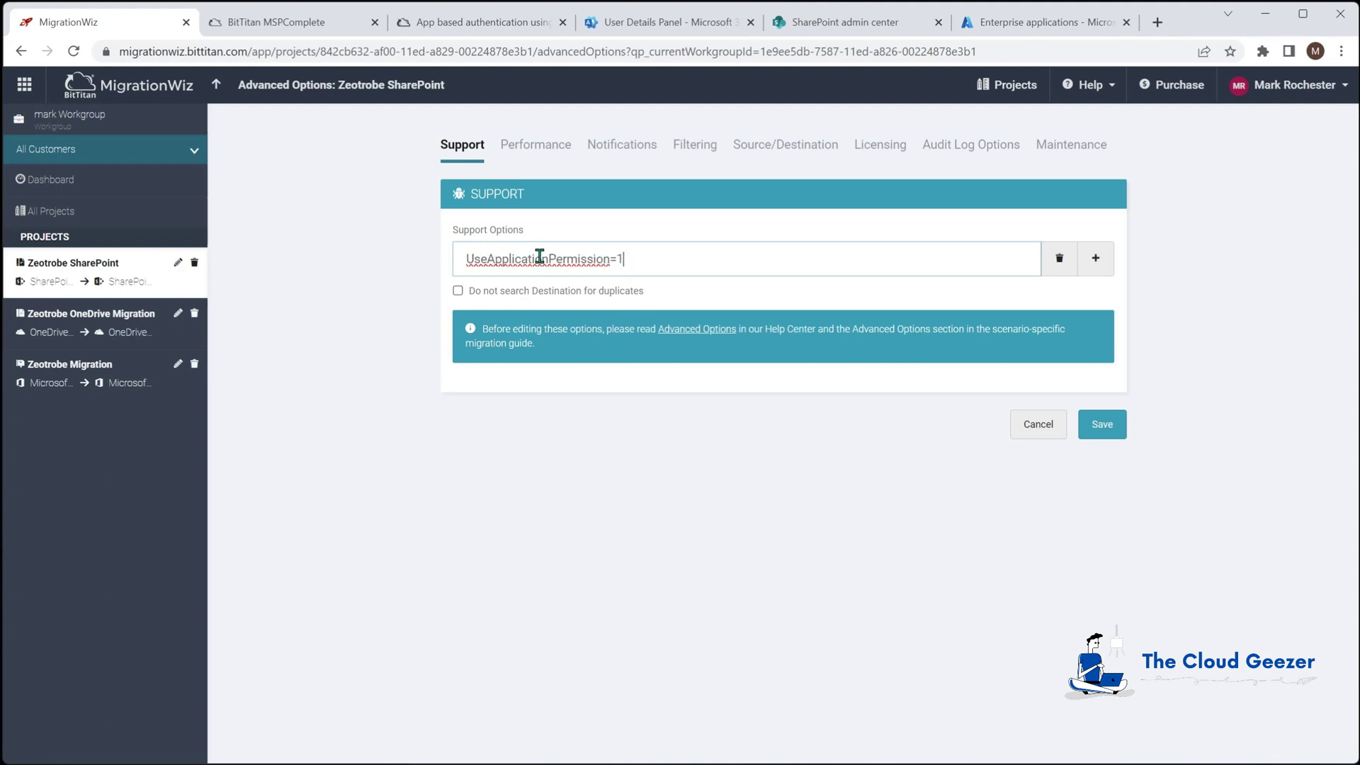
click(1107, 428)
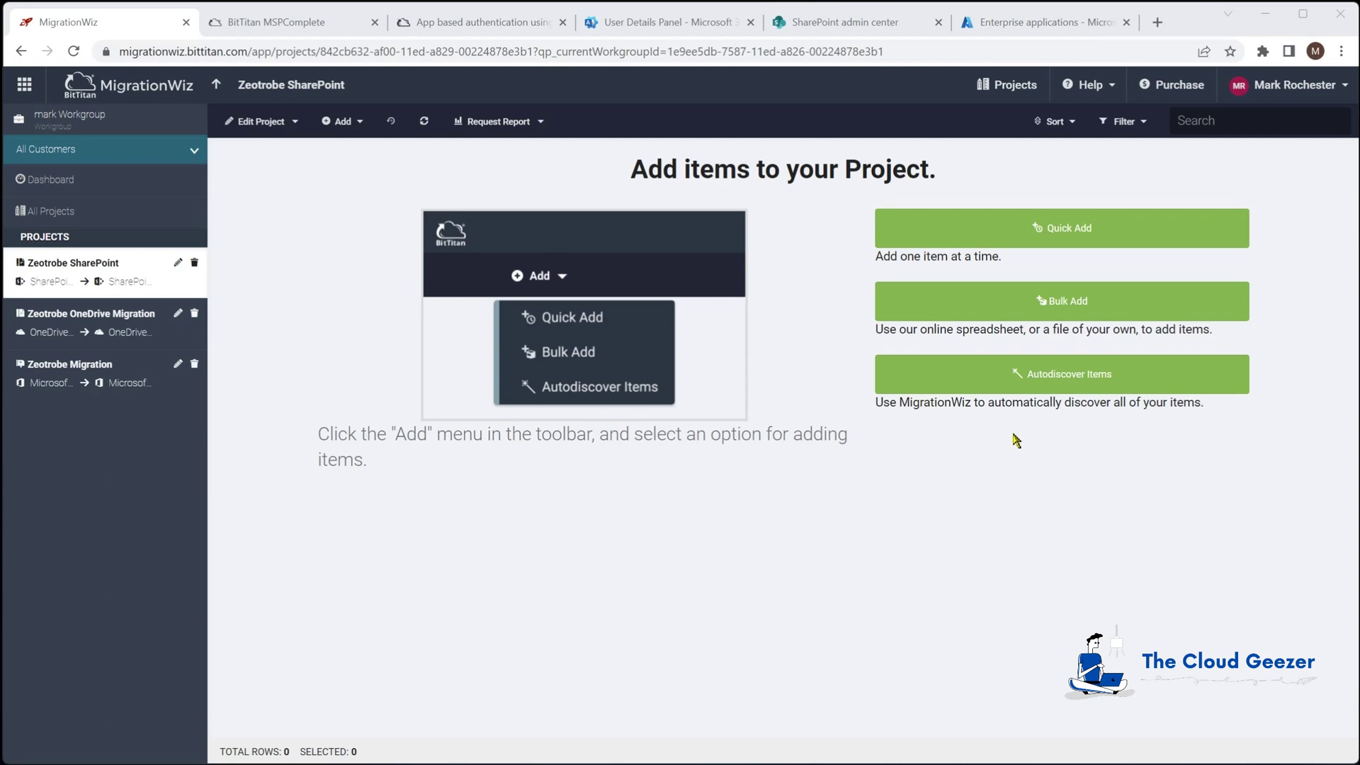
Autodiscover the source tenant's sites, import the nine found libraries, then review the tenant's active sites
click(978, 382)
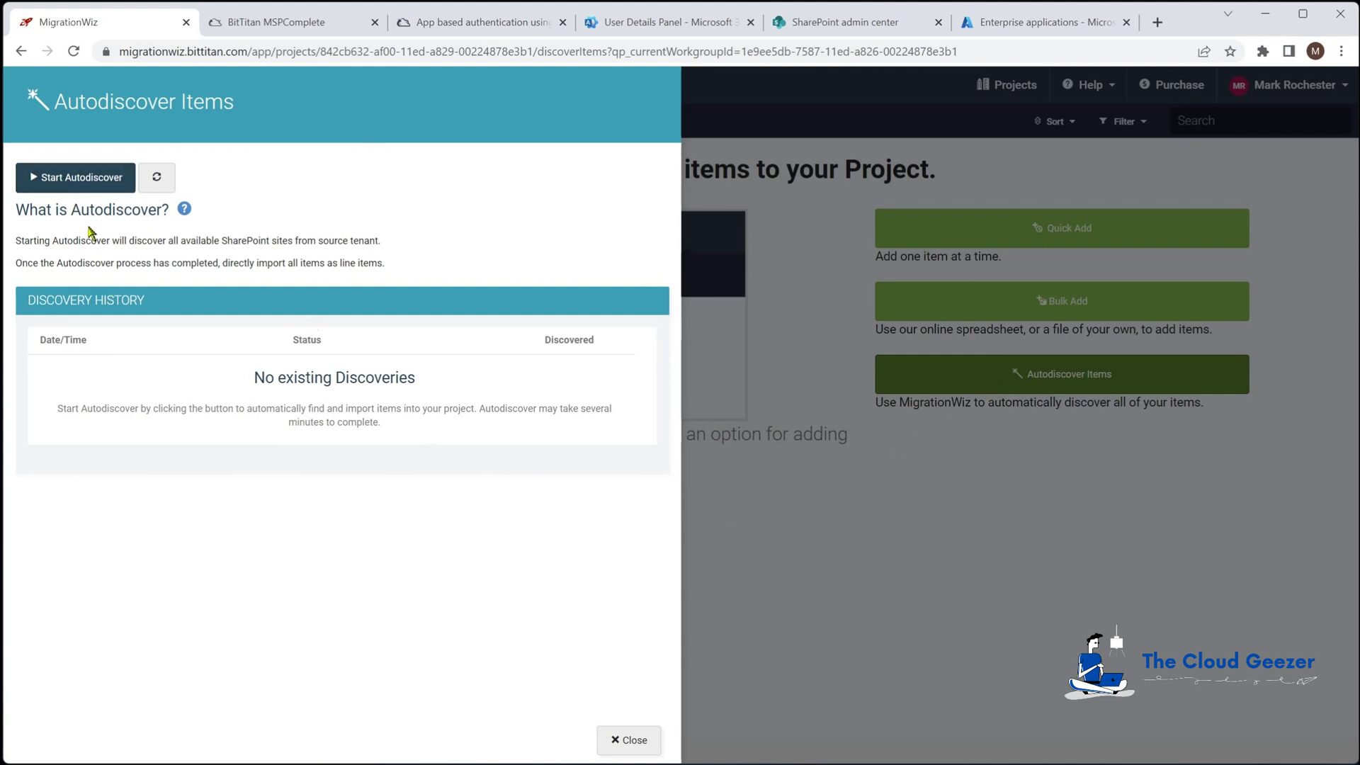
click(78, 180)
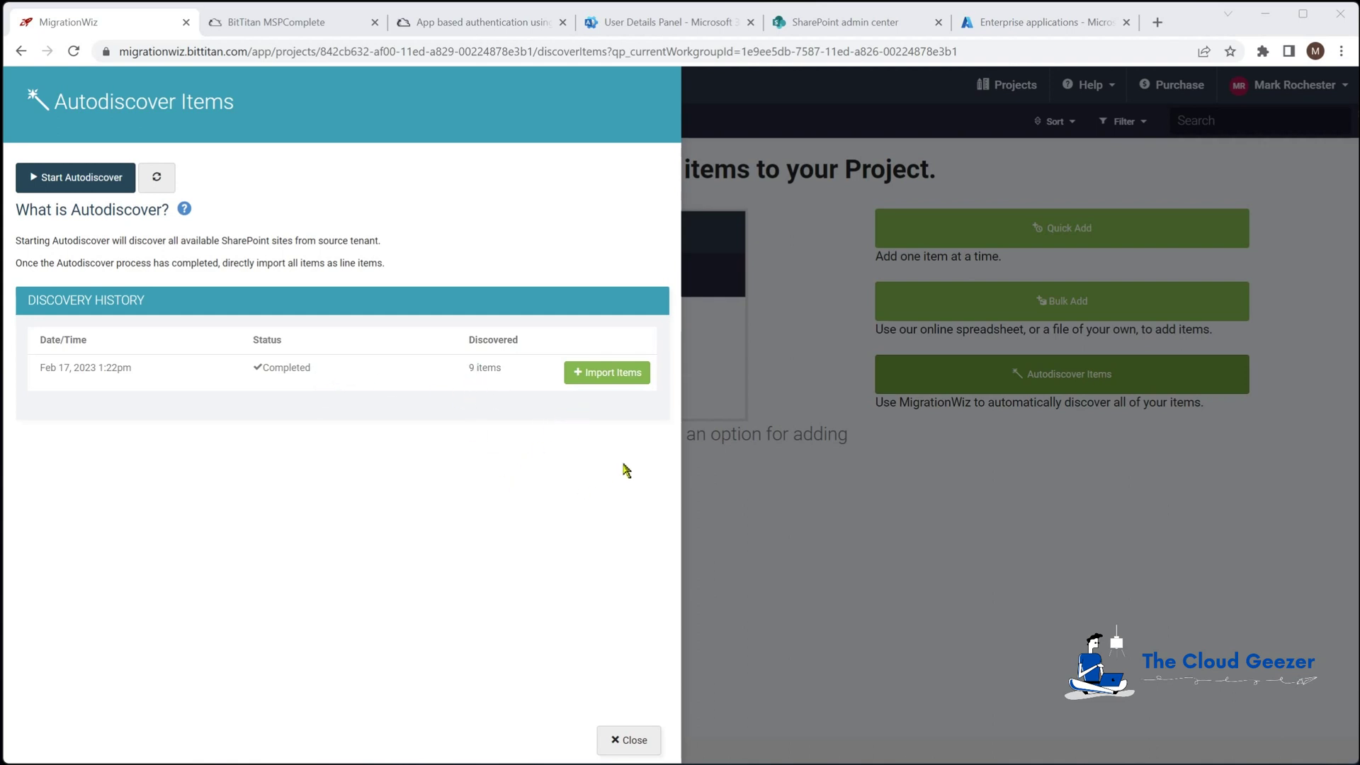
click(619, 379)
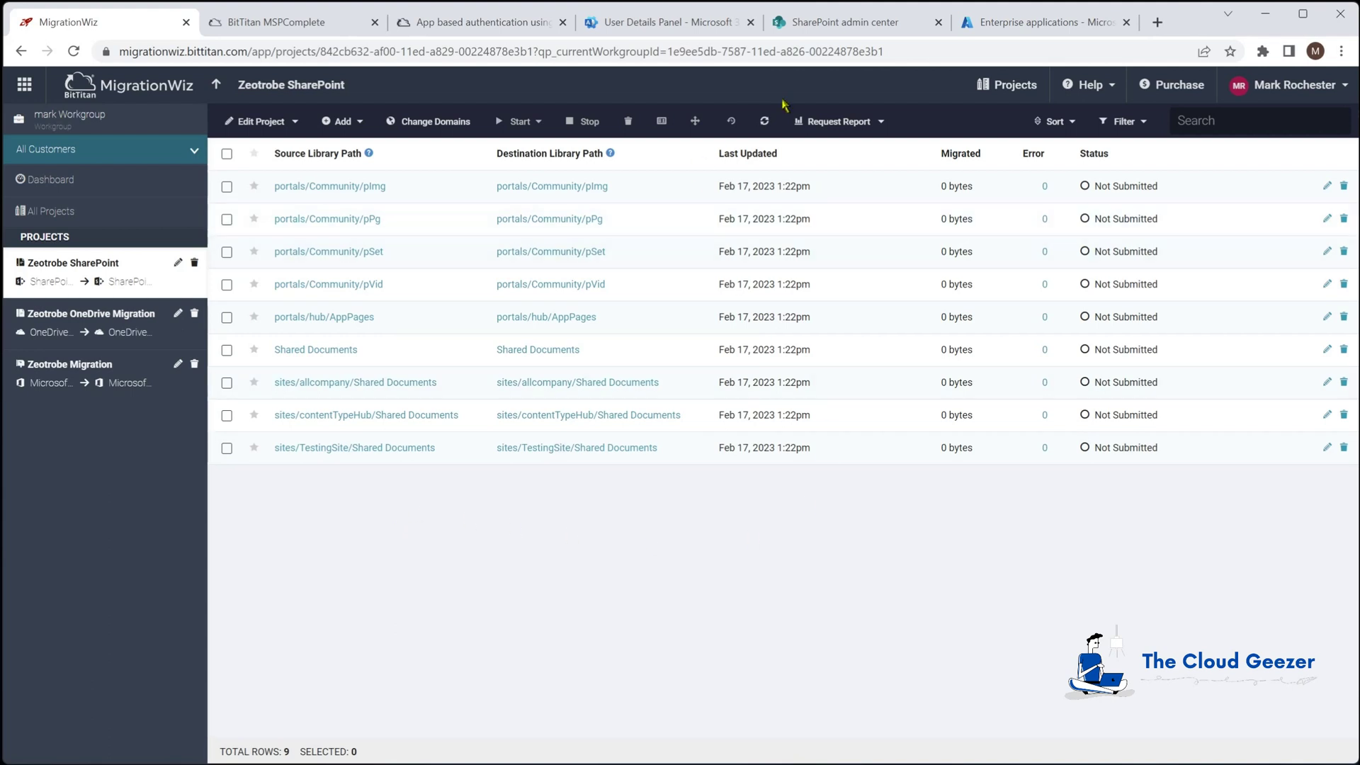
click(865, 23)
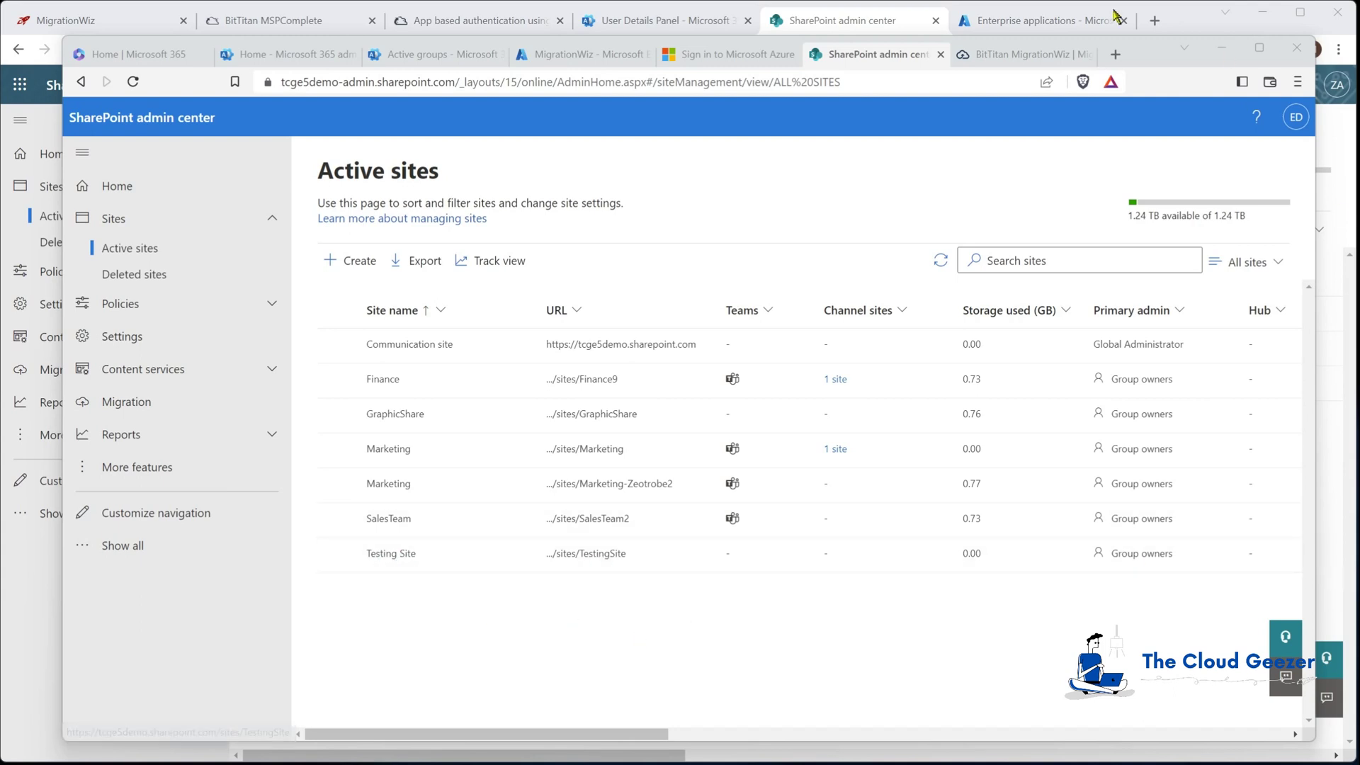
click(1232, 50)
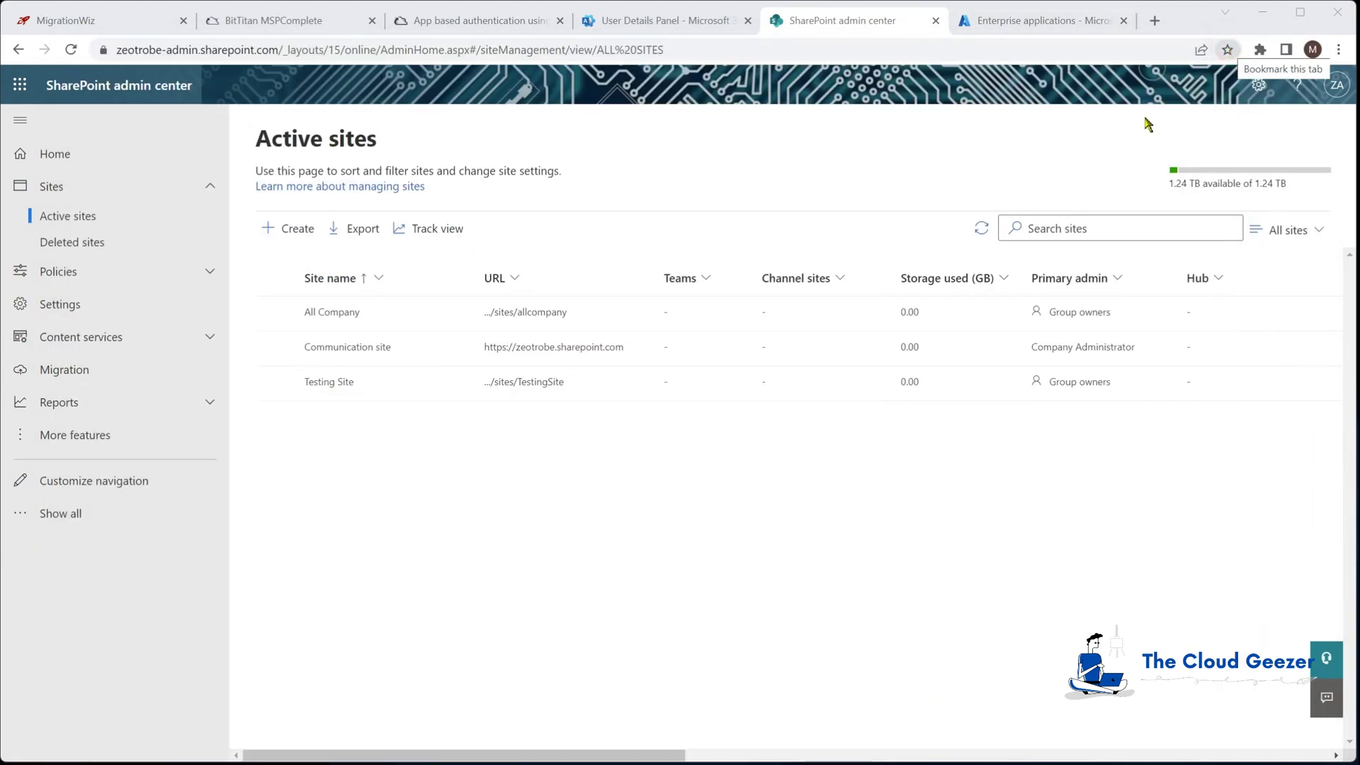
click(113, 20)
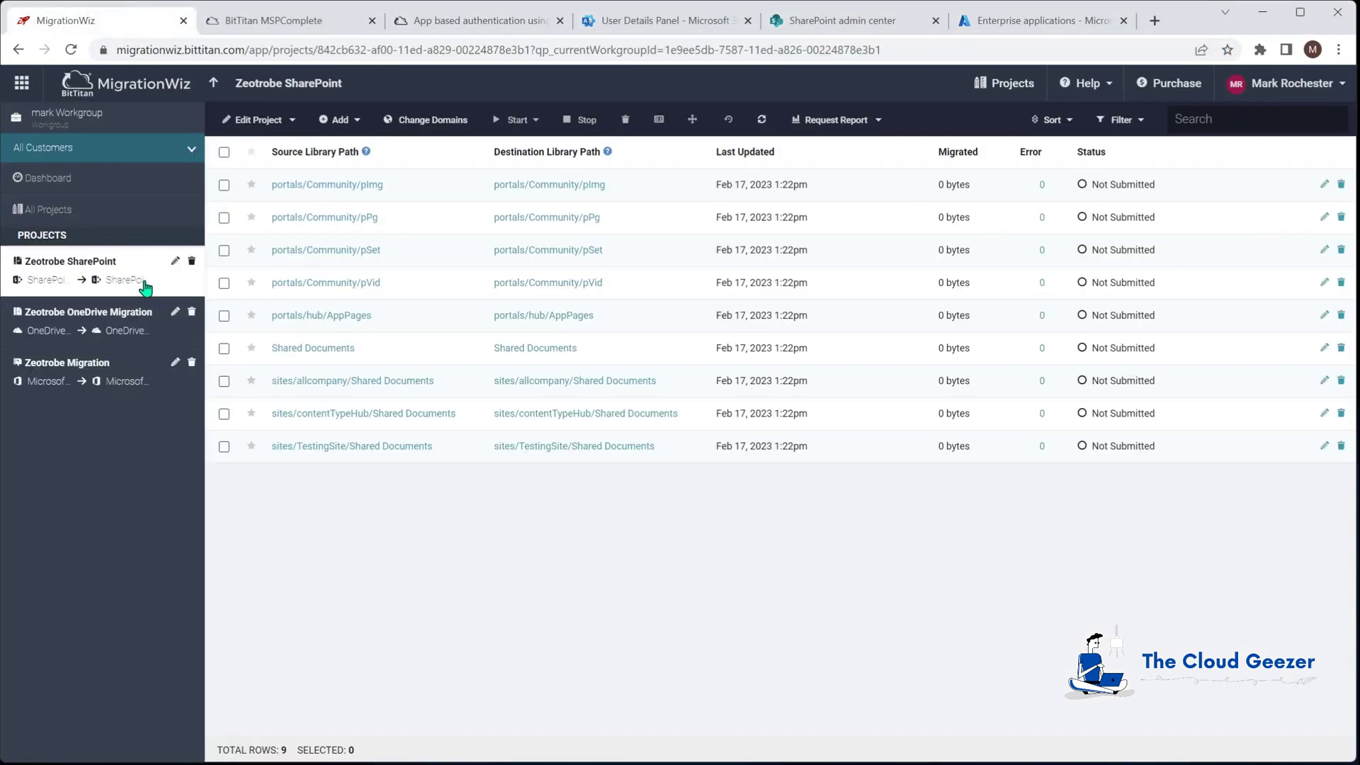
click(224, 446)
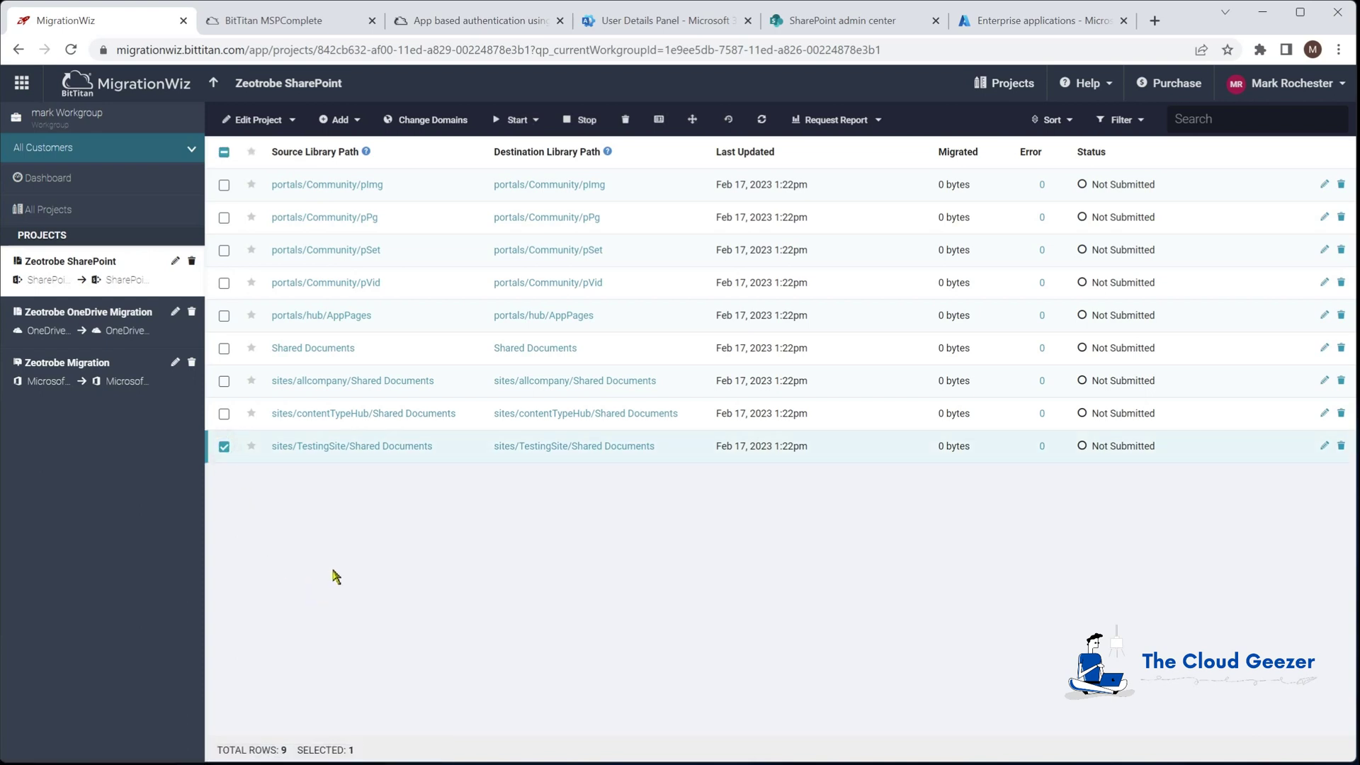
Run and confirm Verify Credentials for the sites/TestingSite/Shared Documents item
click(517, 120)
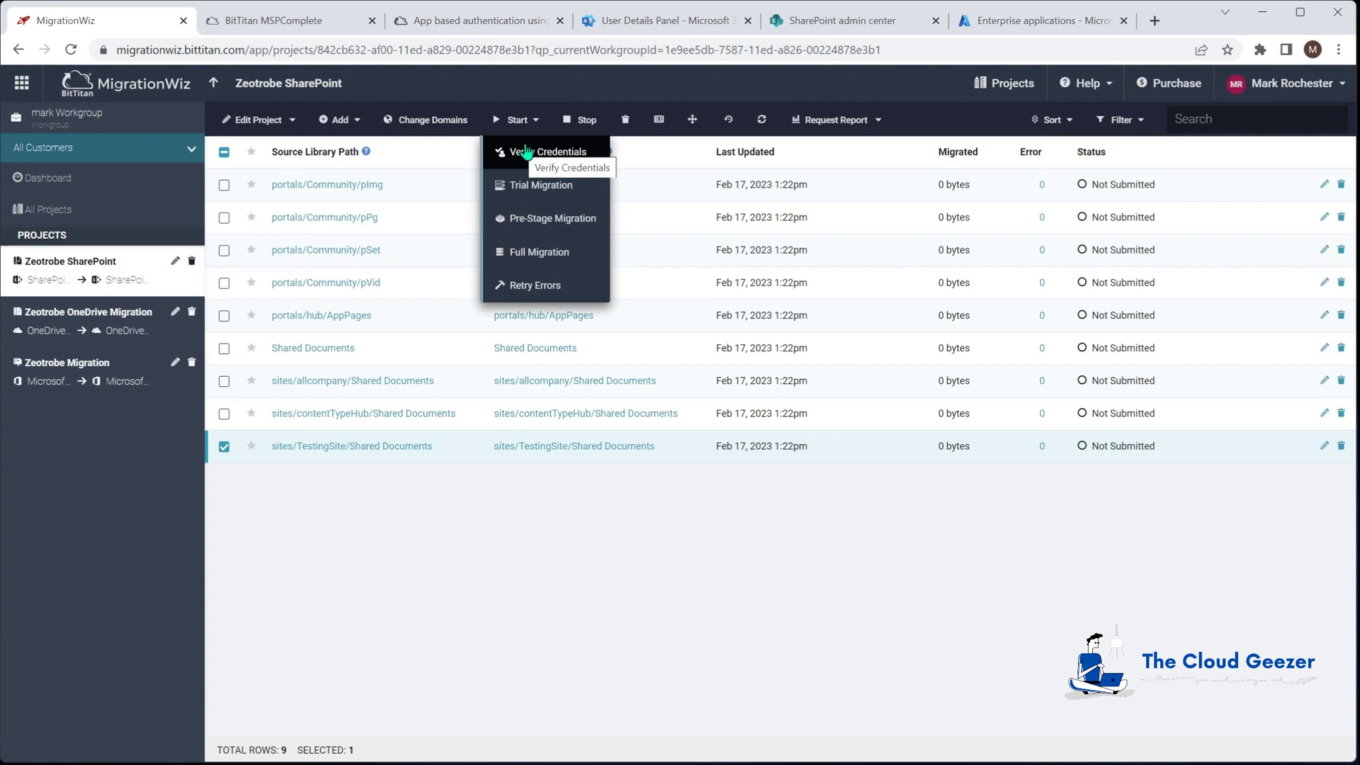
click(526, 147)
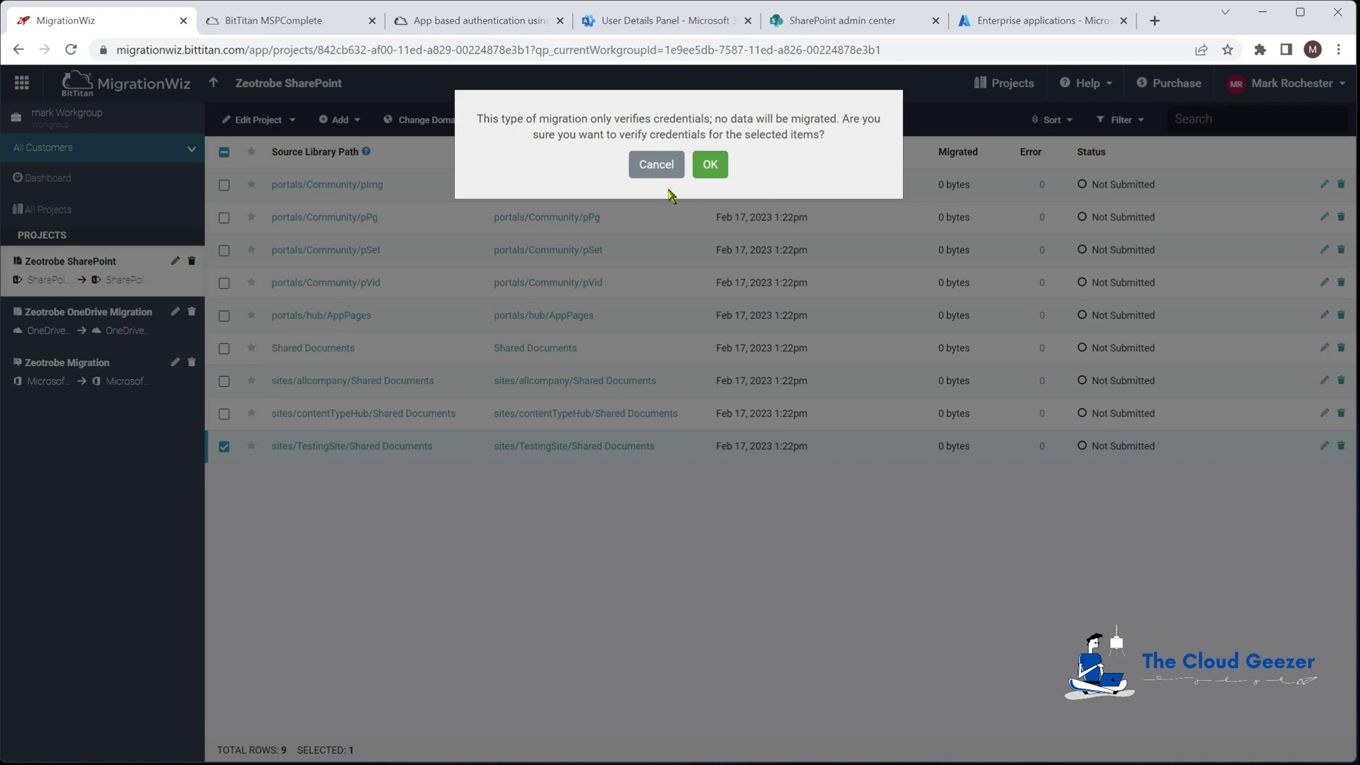
click(715, 166)
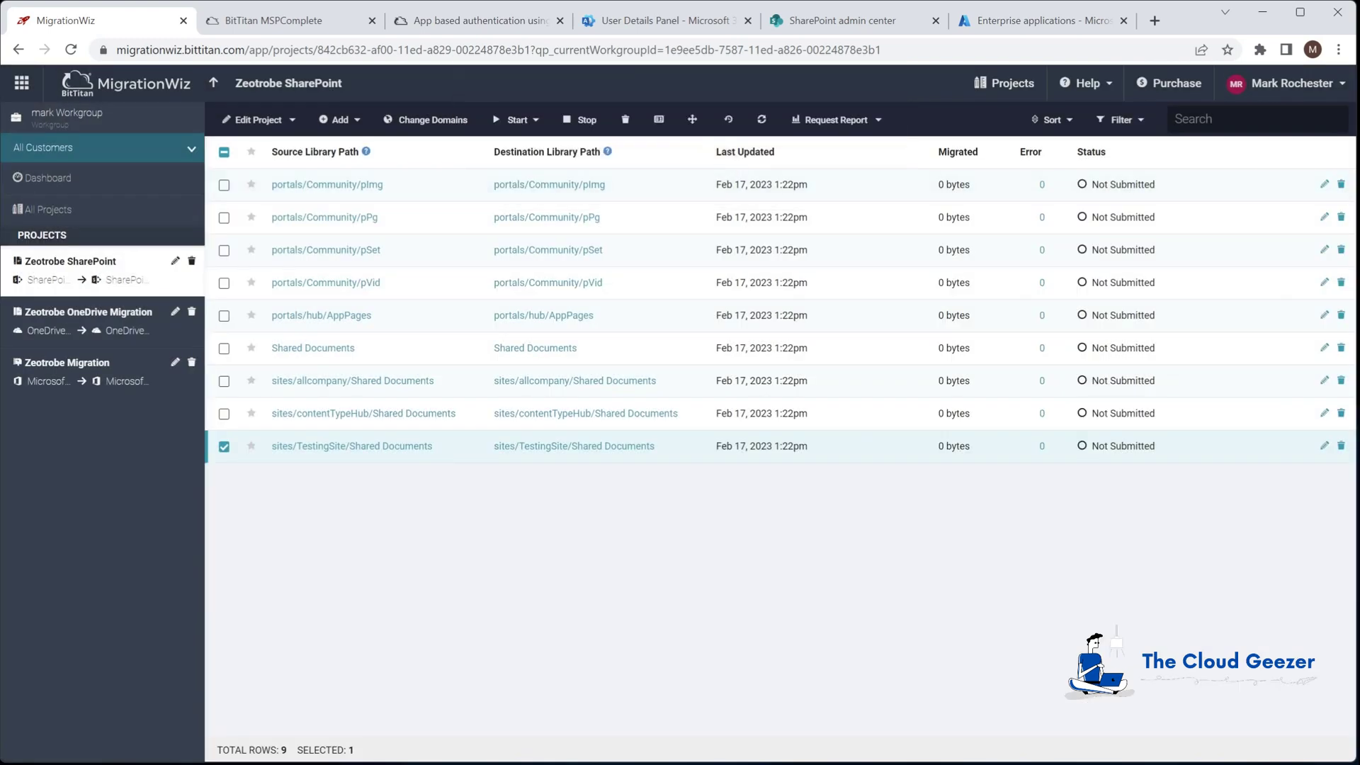